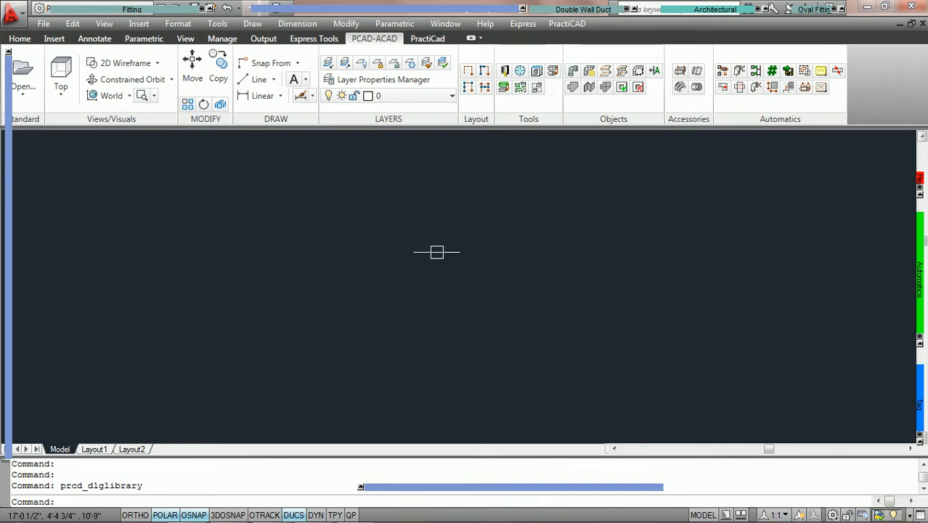
Step: Open the PractiCAD libraries and select the Custom category under the Documentation tags
{"action": "left_click", "coordinate": [505, 71]}
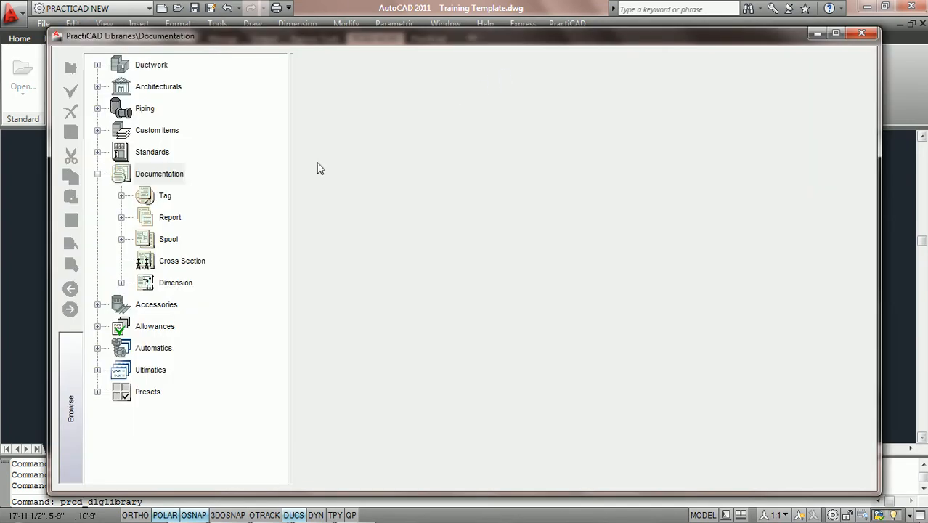
{"action": "left_click", "coordinate": [97, 175]}
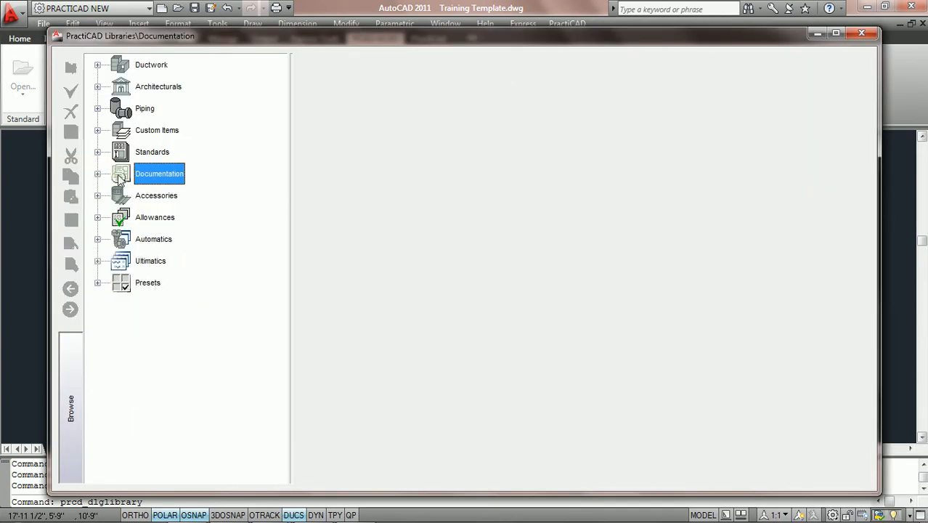
{"action": "left_click", "coordinate": [97, 174]}
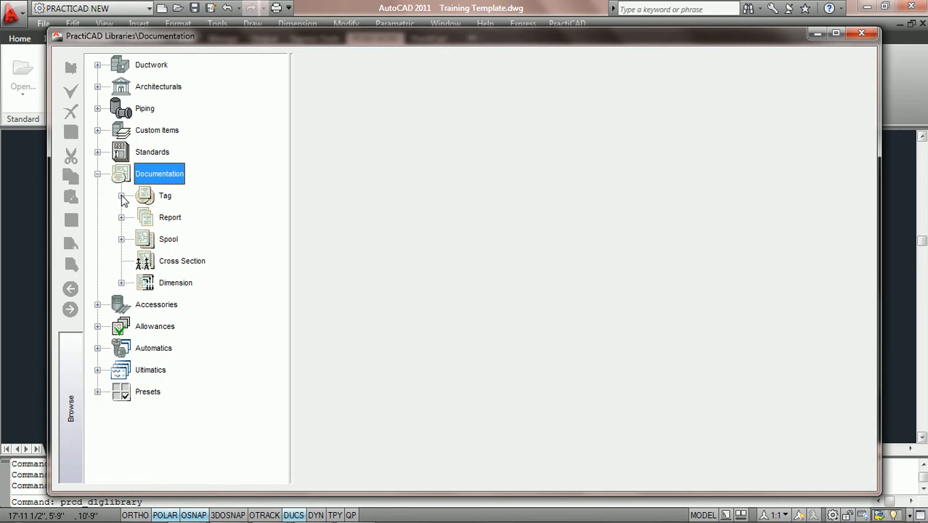
{"action": "left_click", "coordinate": [121, 197]}
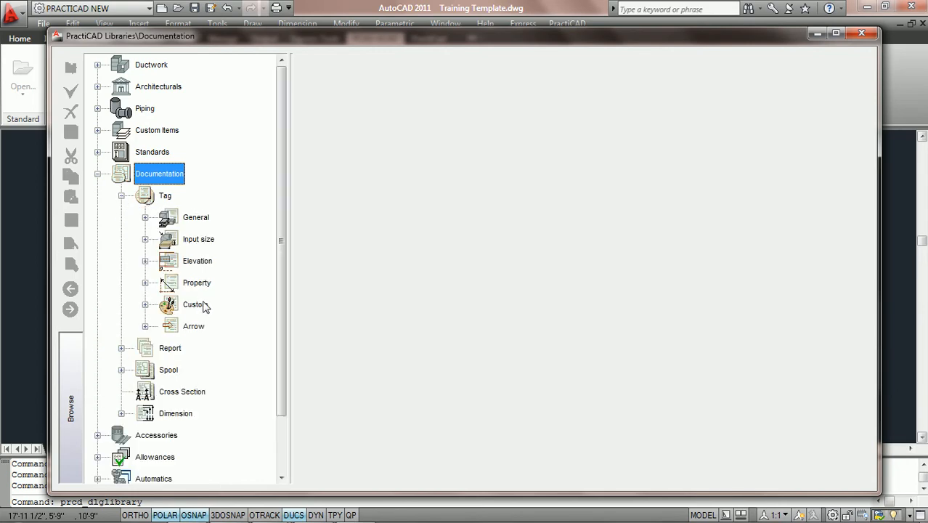
{"action": "left_click", "coordinate": [145, 304]}
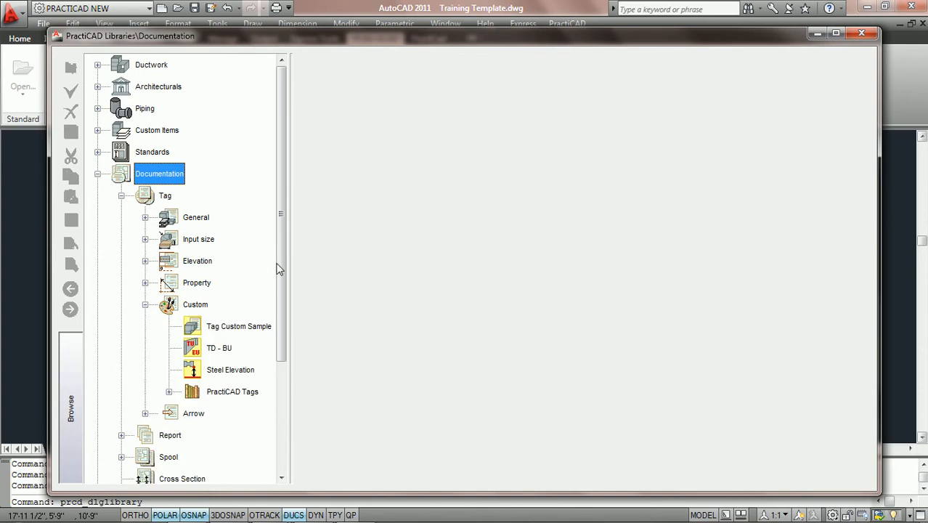
{"action": "scroll", "coordinate": [275, 265], "scroll_direction": "down", "scroll_amount": 1}
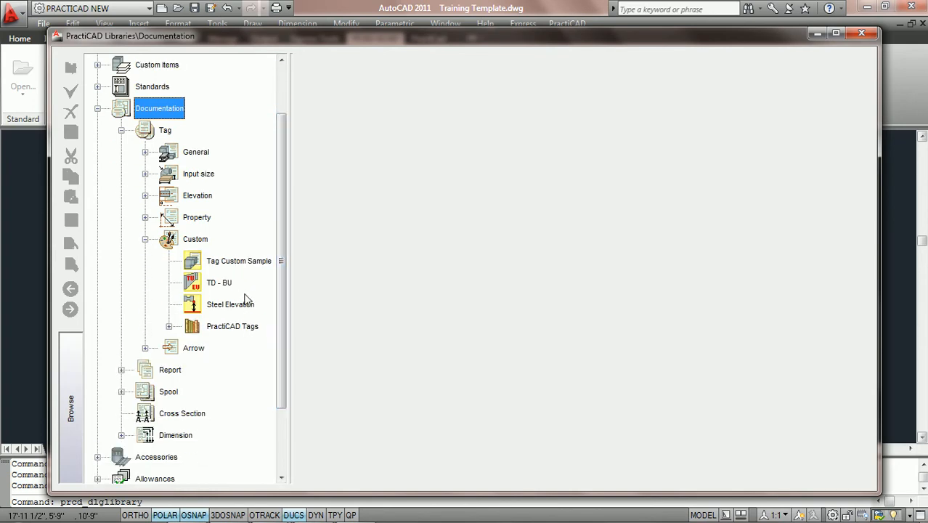
{"action": "left_click", "coordinate": [196, 240]}
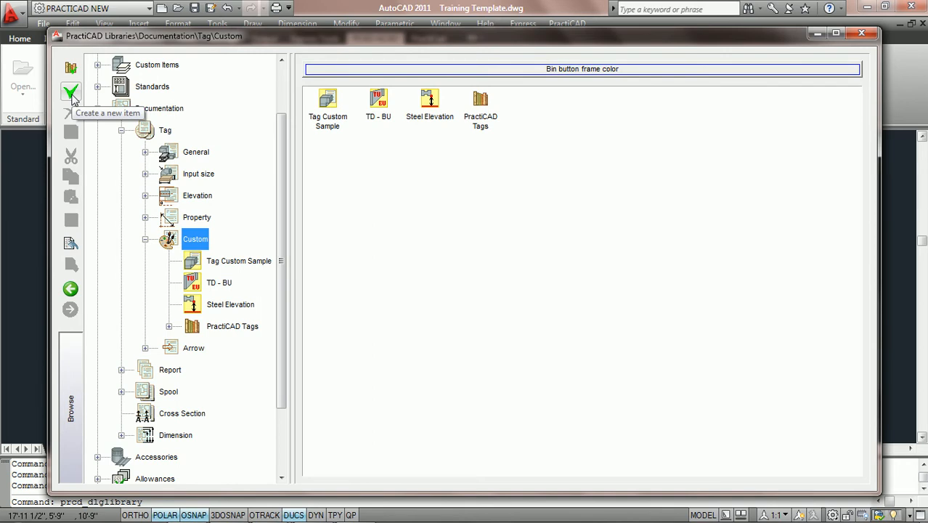
Step: Create a new custom tag using g_tag_property_length.bmp from the property folder as its icon
{"action": "left_click", "coordinate": [71, 93]}
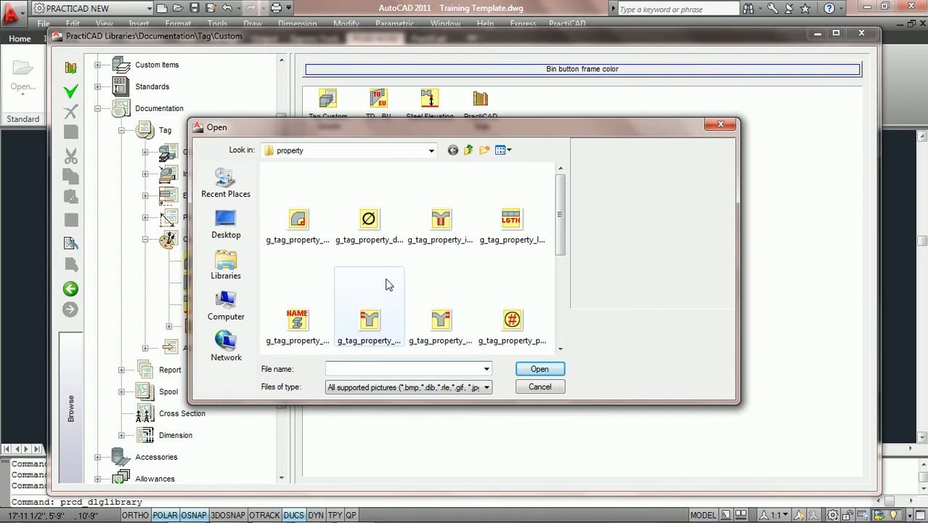
{"action": "left_click", "coordinate": [513, 231]}
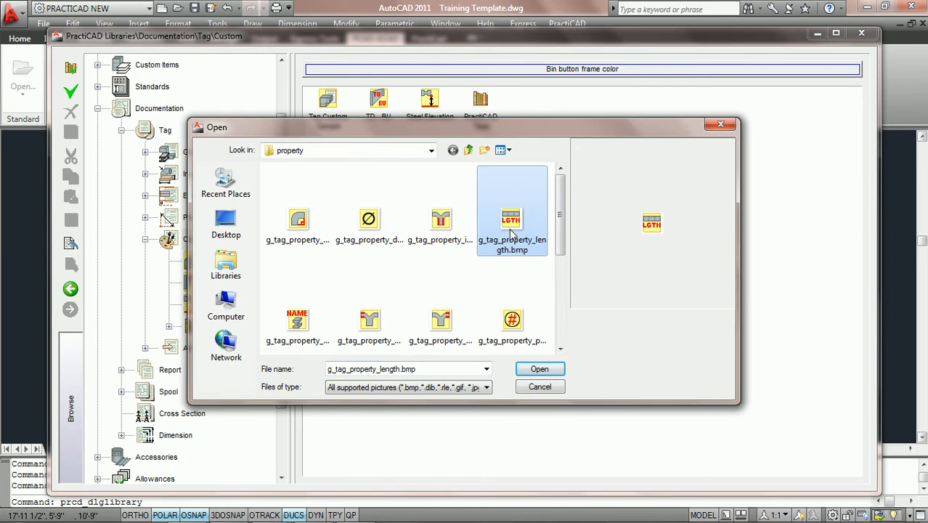
{"action": "left_click", "coordinate": [541, 370]}
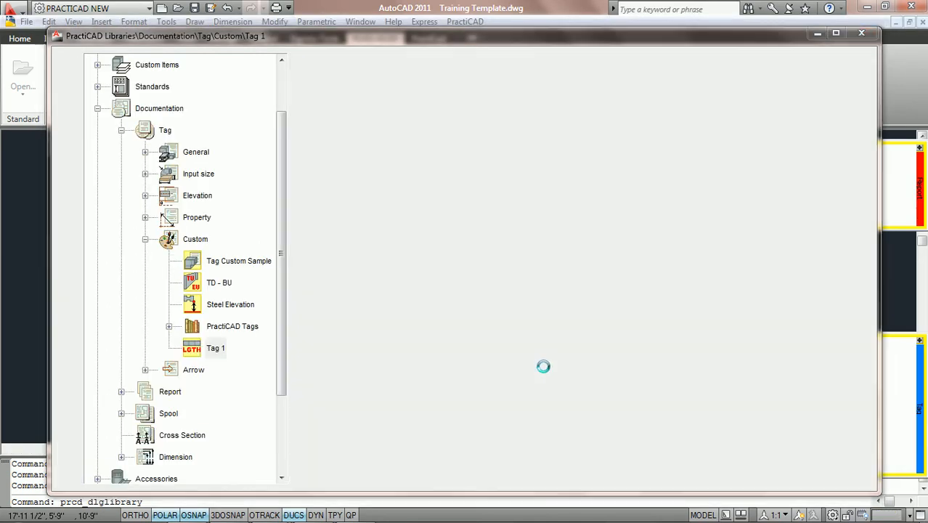
Step: Rename the newly created custom tag to PCAD TEST
{"action": "left_click", "coordinate": [217, 349]}
{"action": "left_click", "coordinate": [218, 349]}
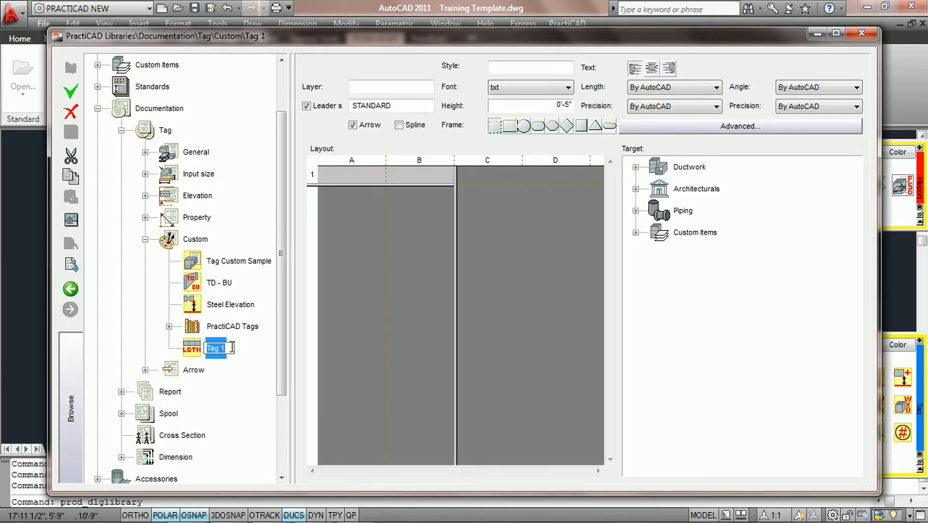
{"action": "type", "text": "PCAD TEST"}
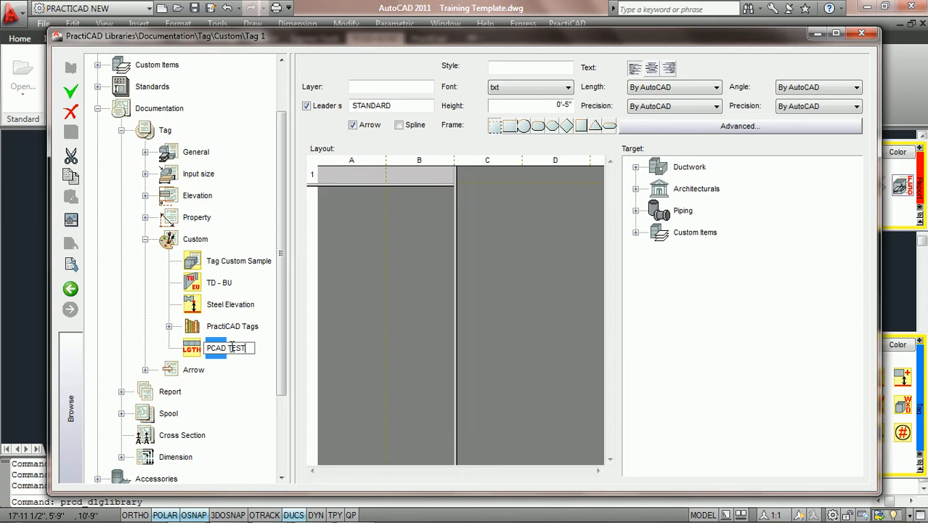
{"action": "key", "text": "Escape"}
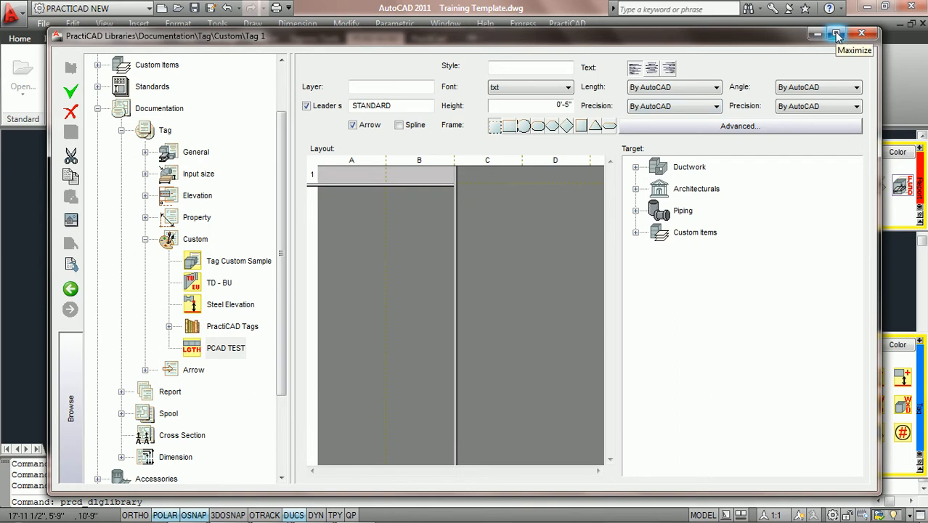
Step: Maximize the libraries window and hide the library tree to enlarge the tag layout area
{"action": "left_click", "coordinate": [836, 35]}
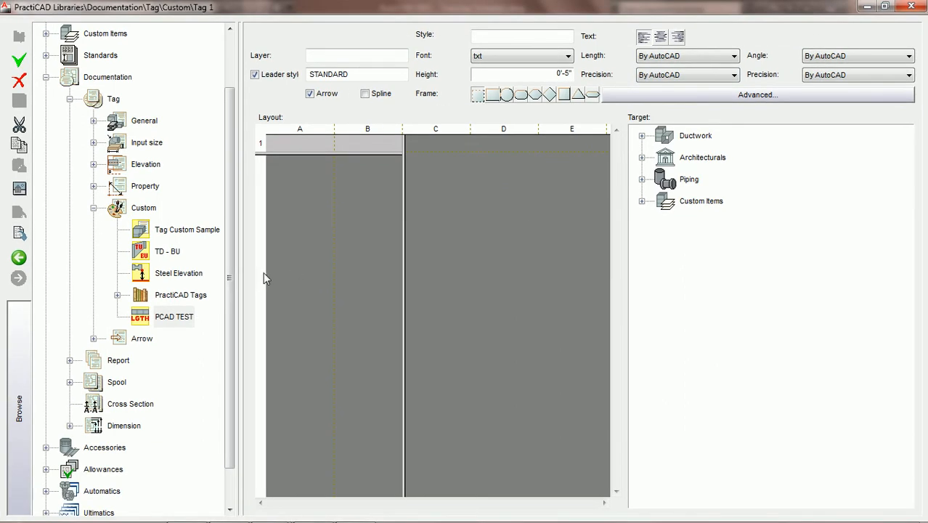
{"action": "left_click", "coordinate": [22, 355]}
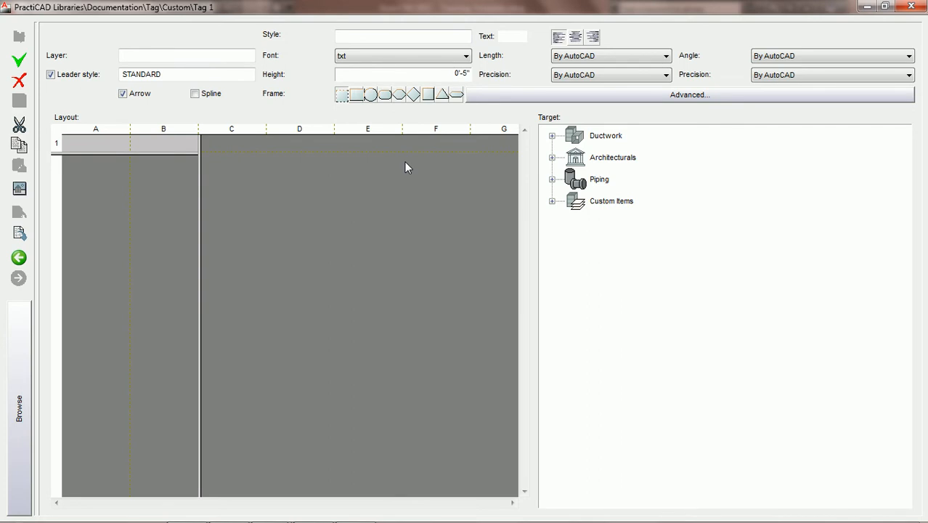
Step: Reduce the tag layout to column A, extend it back to columns A and B, and select cells A1 and B1
{"action": "left_click_drag", "start_coordinate": [199, 190], "coordinate": [189, 189]}
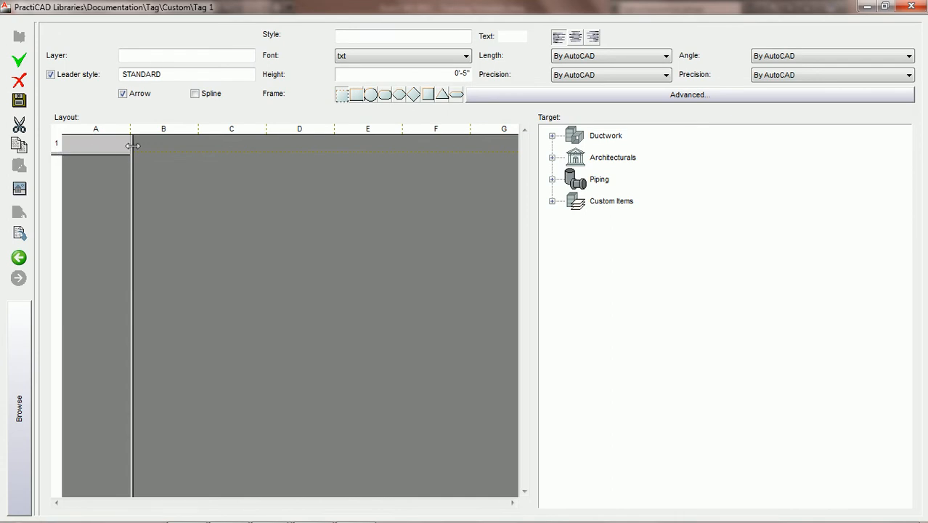
{"action": "left_click_drag", "start_coordinate": [132, 144], "coordinate": [193, 148]}
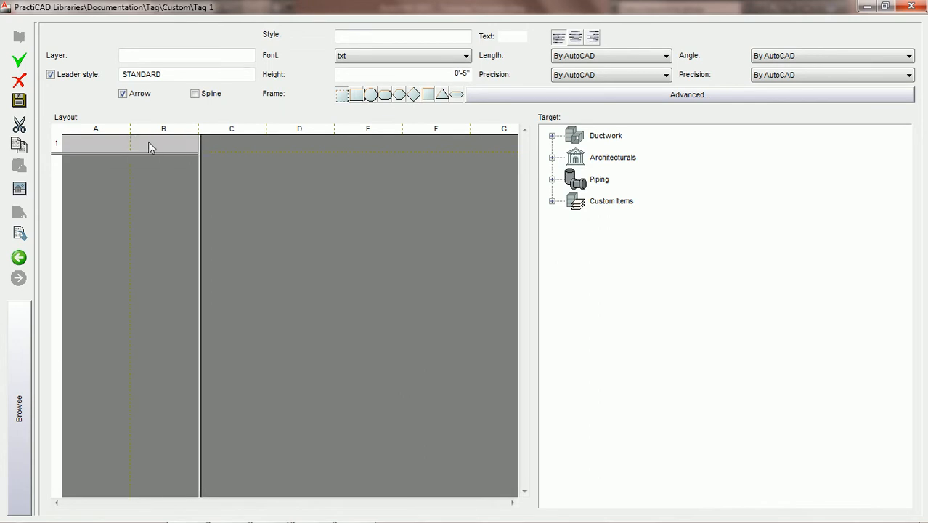
{"action": "left_click", "coordinate": [94, 144]}
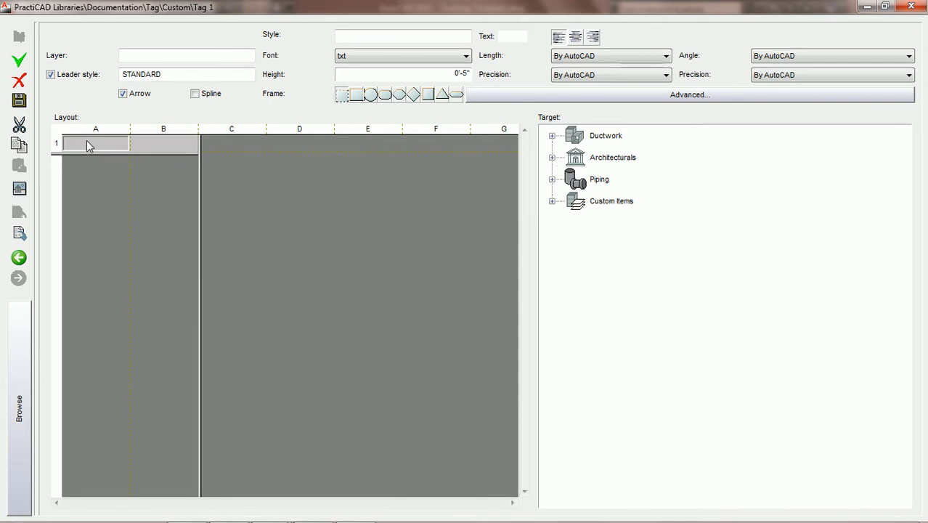
{"action": "left_click", "coordinate": [159, 151]}
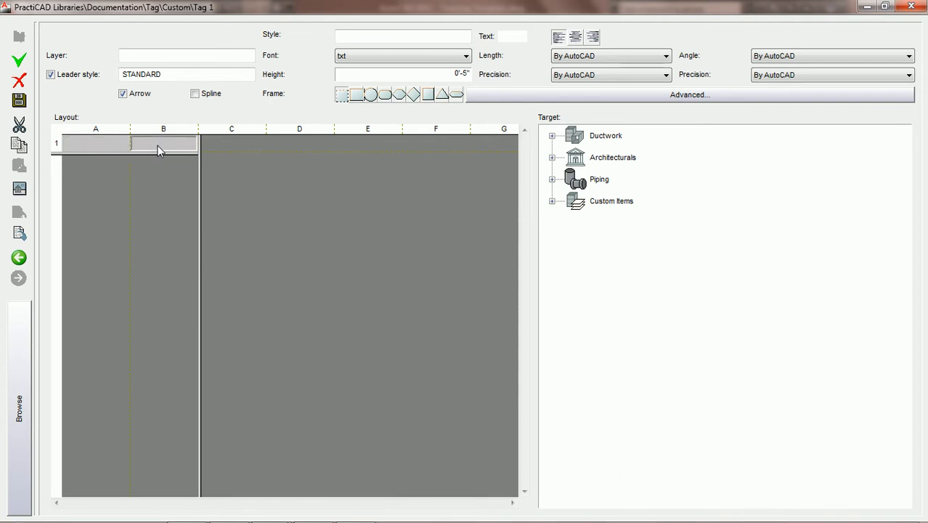
Step: Extend the tag layout to two rows and try out the height of row 1
{"action": "left_click_drag", "start_coordinate": [102, 153], "coordinate": [102, 170]}
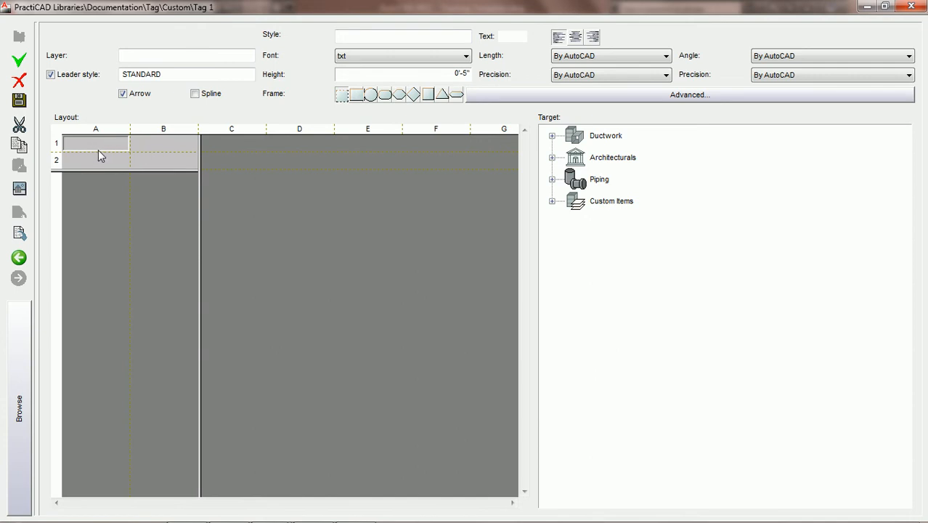
{"action": "left_click_drag", "start_coordinate": [96, 151], "coordinate": [100, 164]}
{"action": "left_click_drag", "start_coordinate": [95, 167], "coordinate": [101, 154]}
Step: Widen columns A and B of the tag layout, trying a third column and cutting back to two
{"action": "left_click_drag", "start_coordinate": [130, 129], "coordinate": [182, 128]}
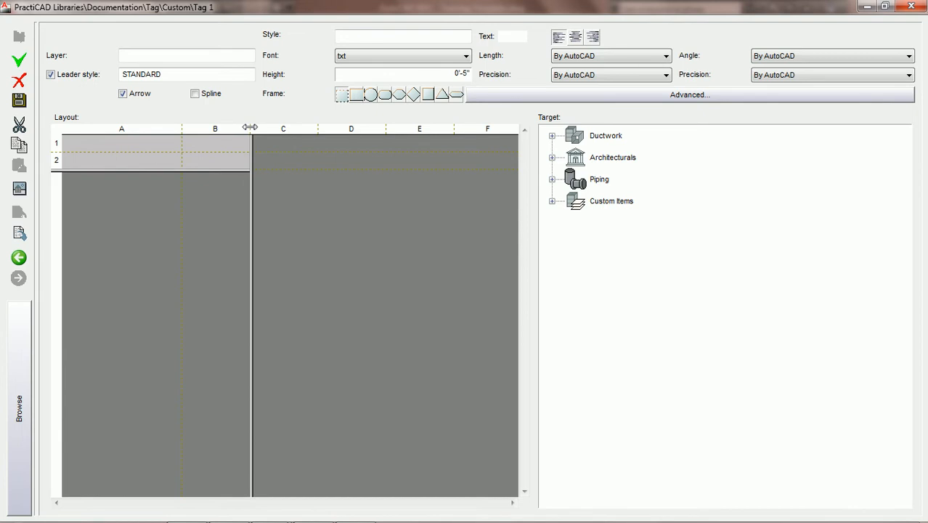
{"action": "left_click_drag", "start_coordinate": [250, 127], "coordinate": [280, 133]}
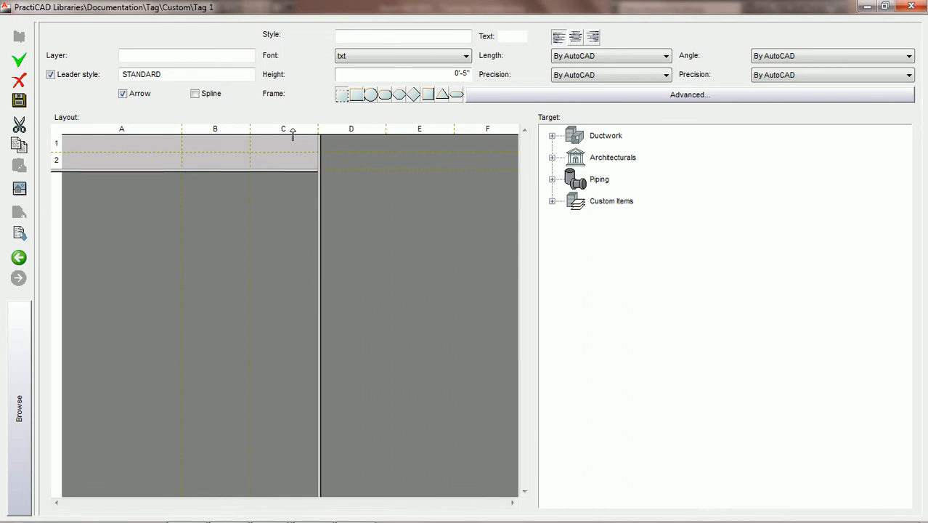
{"action": "left_click_drag", "start_coordinate": [250, 127], "coordinate": [303, 130]}
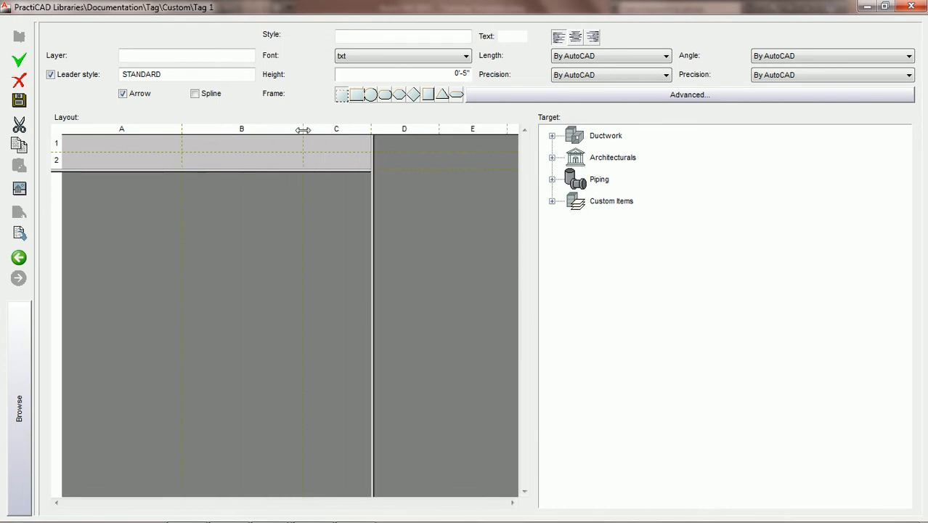
{"action": "left_click_drag", "start_coordinate": [371, 146], "coordinate": [302, 151]}
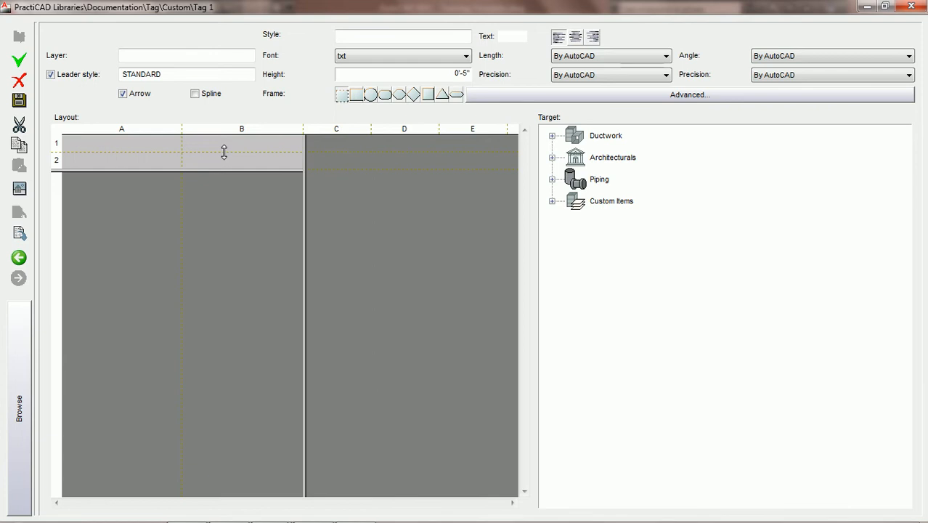
Step: Split column A, widen its first part, and reduce the tag layout to the single cell A1
{"action": "left_click", "coordinate": [122, 130]}
{"action": "left_click_drag", "start_coordinate": [121, 128], "coordinate": [151, 127]}
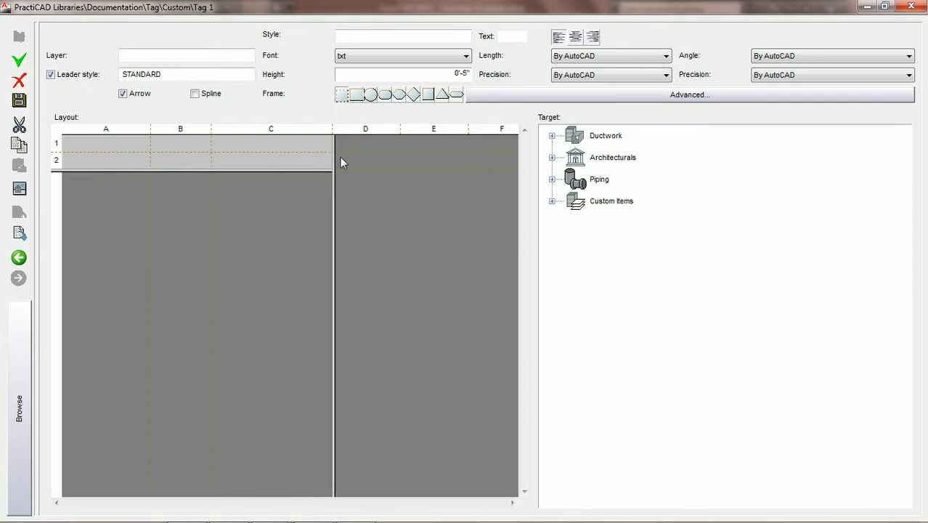
{"action": "left_click_drag", "start_coordinate": [337, 158], "coordinate": [113, 153]}
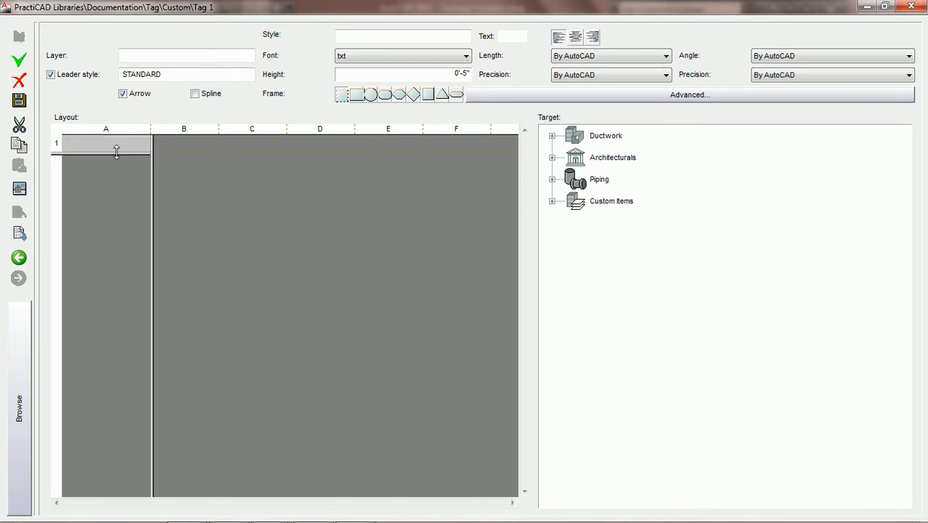
Step: Define the field of cell A1 as the text "DUCT LENGTH=" plus the Length property
{"action": "double_click", "coordinate": [116, 144]}
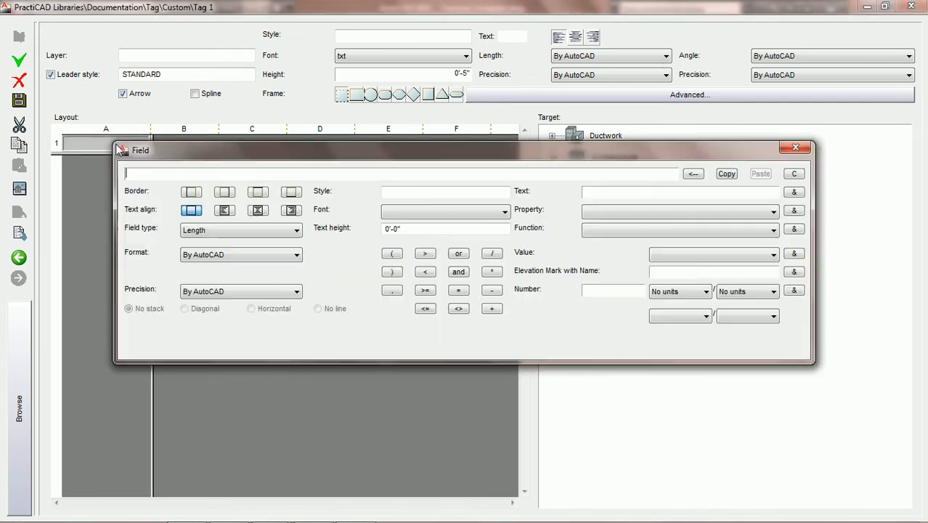
{"action": "left_click_drag", "start_coordinate": [145, 153], "coordinate": [114, 237]}
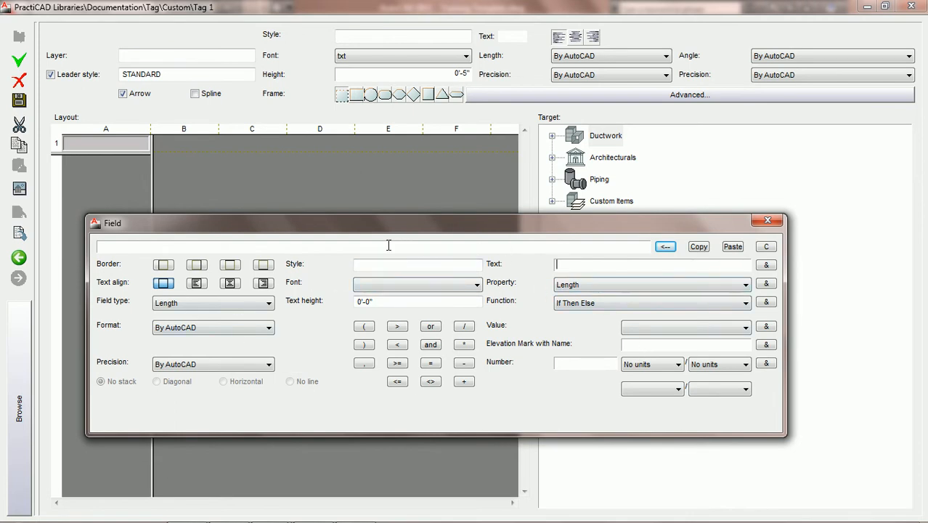
{"action": "left_click", "coordinate": [355, 247]}
{"action": "type", "text": "DUCT LENGTH="}
{"action": "left_click", "coordinate": [766, 266]}
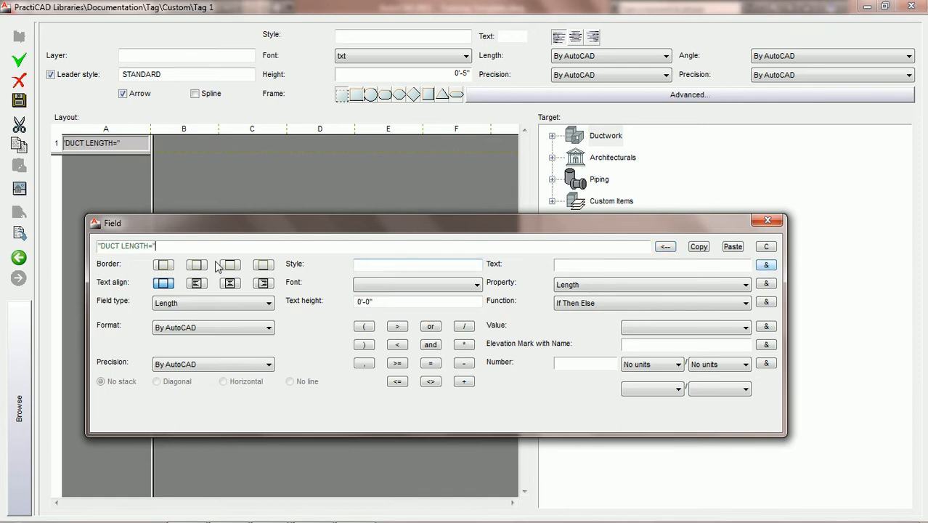
{"action": "left_click", "coordinate": [465, 381]}
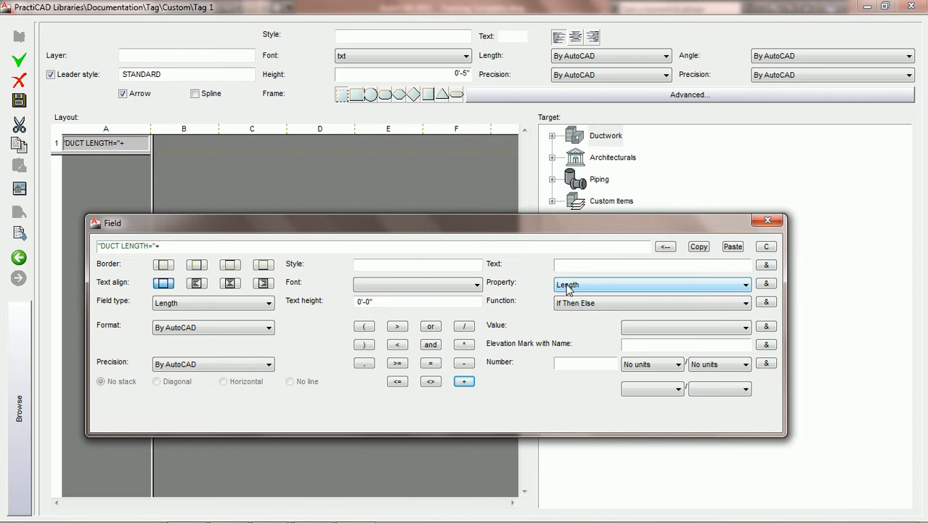
{"action": "left_click", "coordinate": [767, 284]}
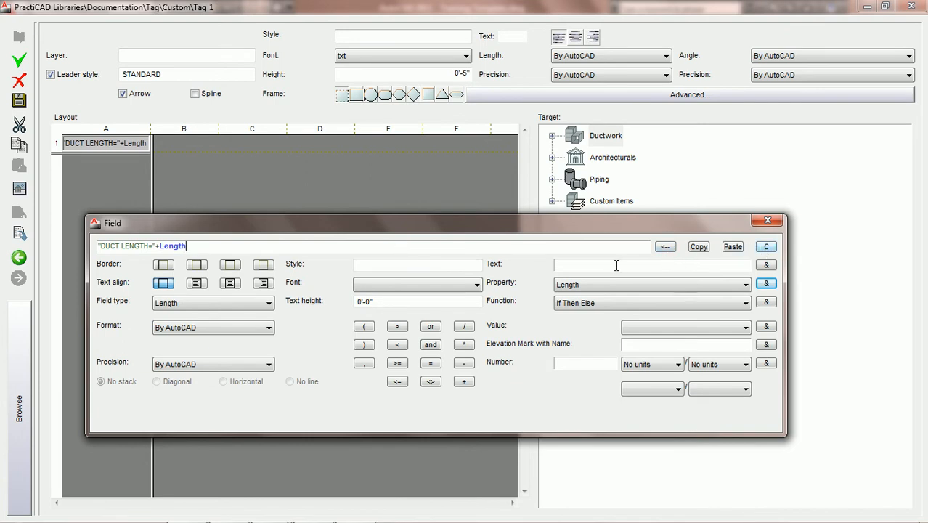
Step: Copy the duct length expression, clear the field, and paste the expression back
{"action": "left_click", "coordinate": [694, 248]}
{"action": "left_click", "coordinate": [699, 248]}
{"action": "left_click", "coordinate": [766, 247]}
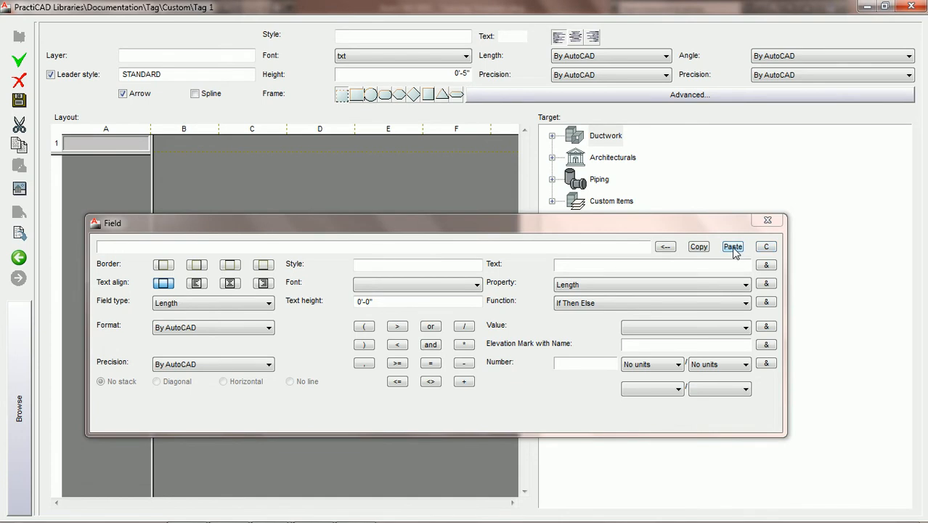
{"action": "left_click", "coordinate": [733, 248]}
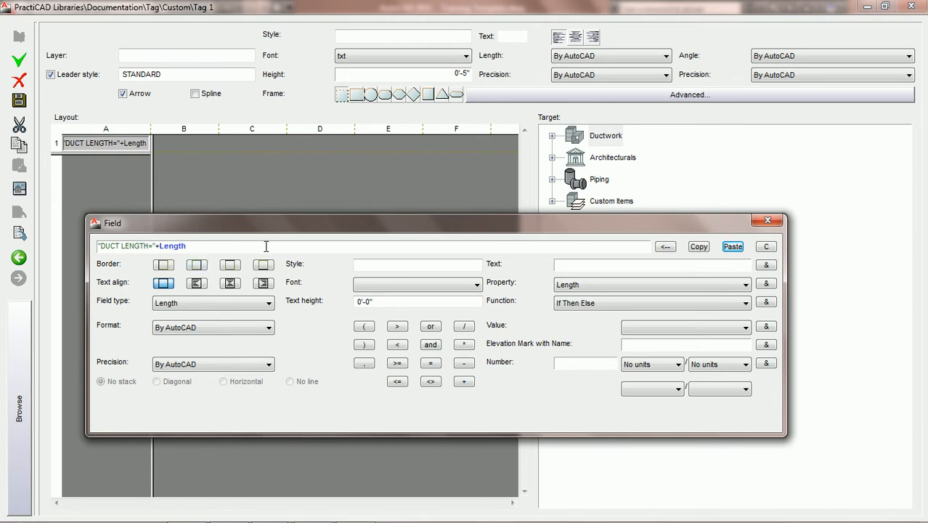
Step: Remove the last element of the field expression, clear the field completely, and paste the copied expression again
{"action": "left_click", "coordinate": [666, 248]}
{"action": "left_click", "coordinate": [768, 248]}
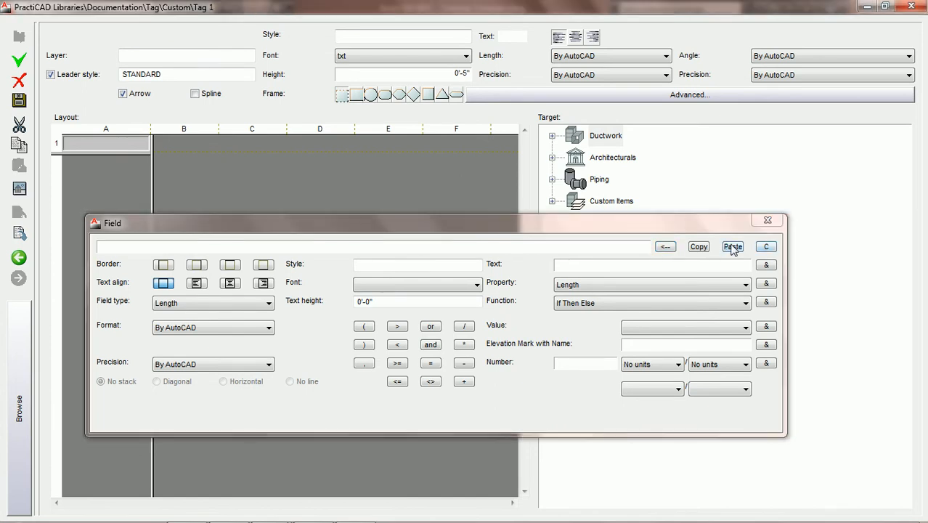
{"action": "left_click", "coordinate": [733, 247]}
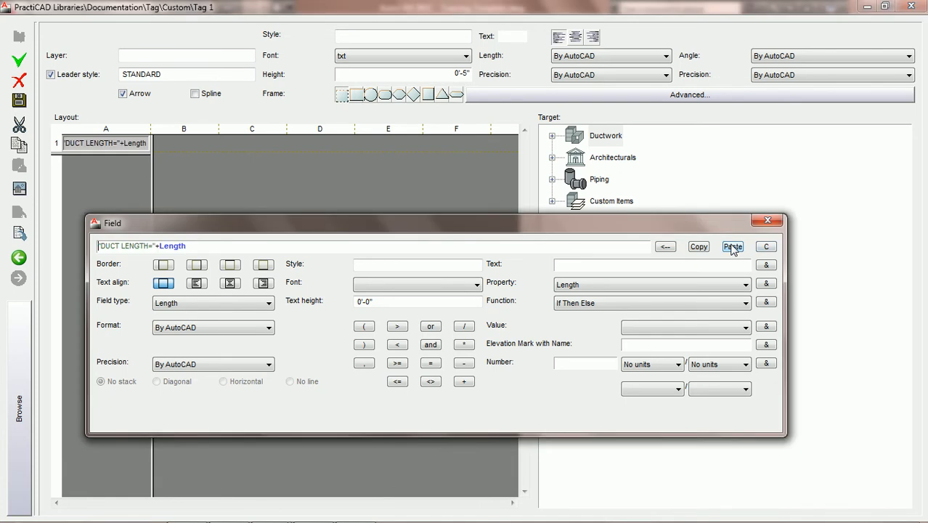
Step: Remove the quoted text element from the start of the field expression and append the Length property again
{"action": "left_click", "coordinate": [195, 249]}
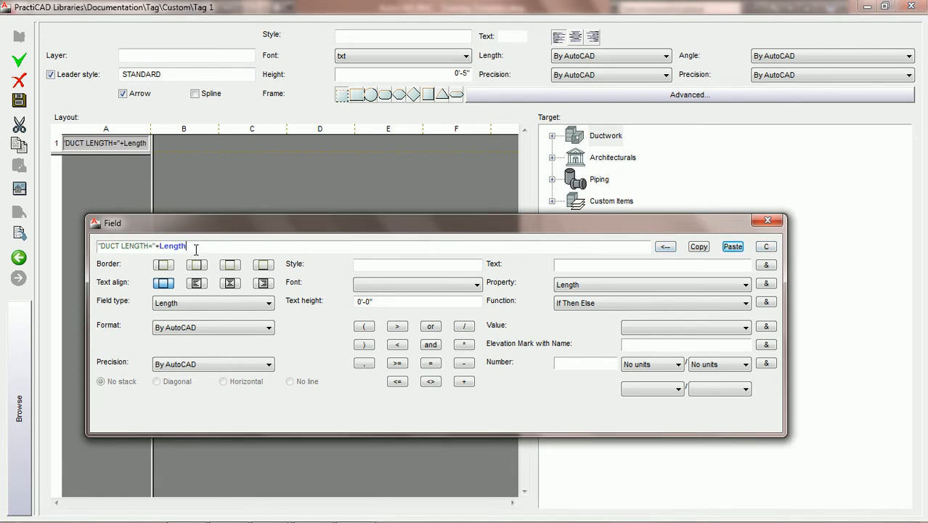
{"action": "left_click", "coordinate": [155, 246]}
{"action": "left_click", "coordinate": [666, 248]}
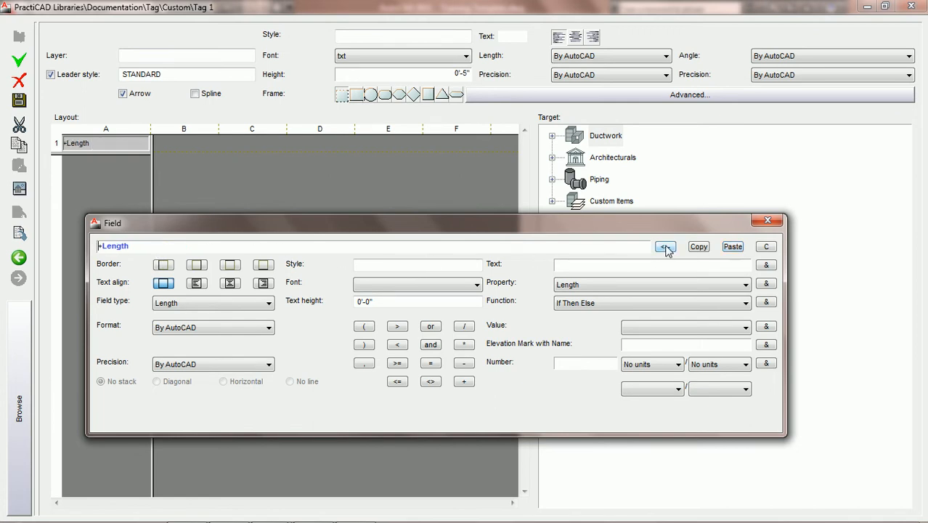
{"action": "left_click", "coordinate": [128, 247]}
{"action": "left_click", "coordinate": [767, 285]}
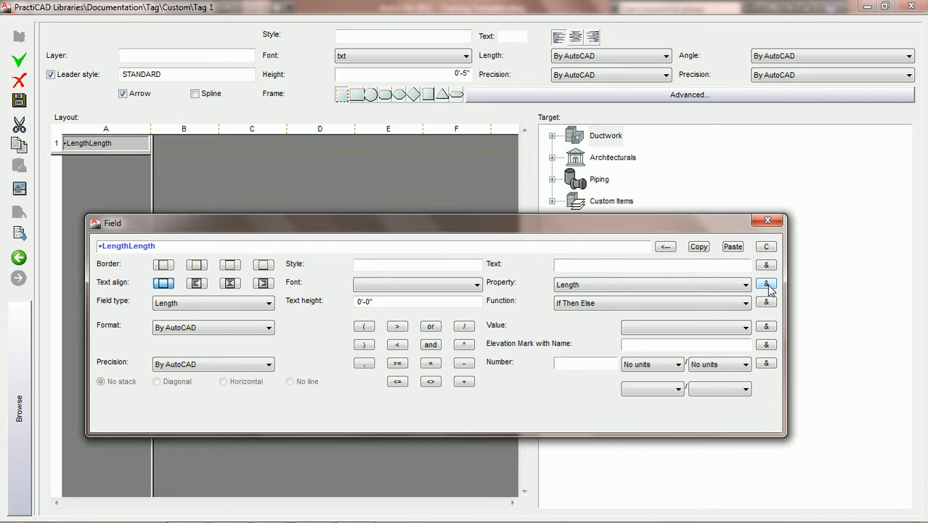
Step: Clear the field expression, define it as only the text "DUCT LENGTH=", and save the tag
{"action": "left_click", "coordinate": [766, 247]}
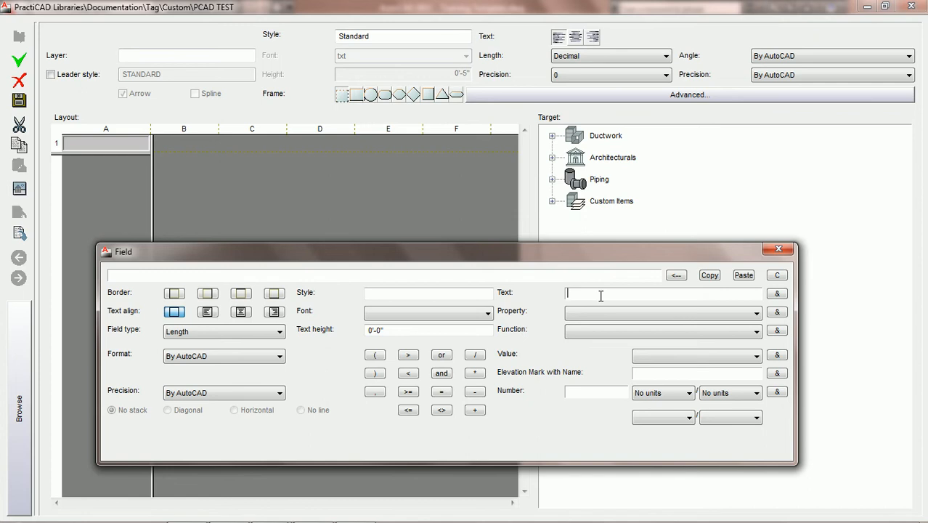
{"action": "type", "text": "DUCT LENGTH="}
{"action": "left_click", "coordinate": [778, 294]}
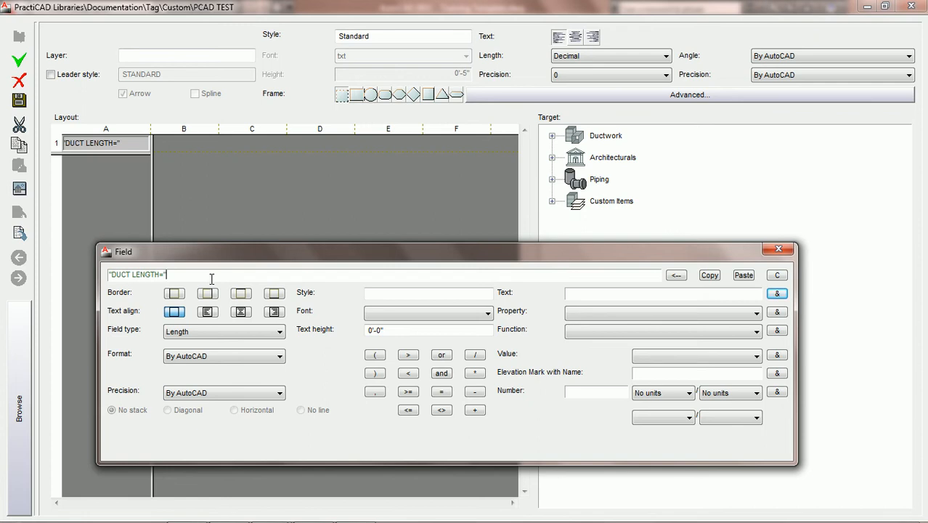
{"action": "left_click", "coordinate": [19, 107]}
Step: Locate the PCAD TEST tag among the Custom tags in the library tree and close the library
{"action": "left_click", "coordinate": [18, 337]}
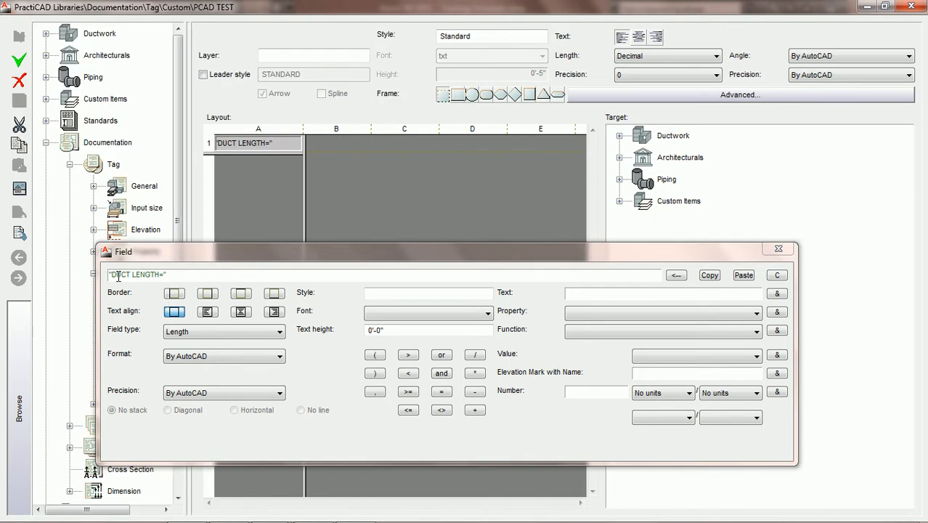
{"action": "left_click_drag", "start_coordinate": [147, 262], "coordinate": [254, 255]}
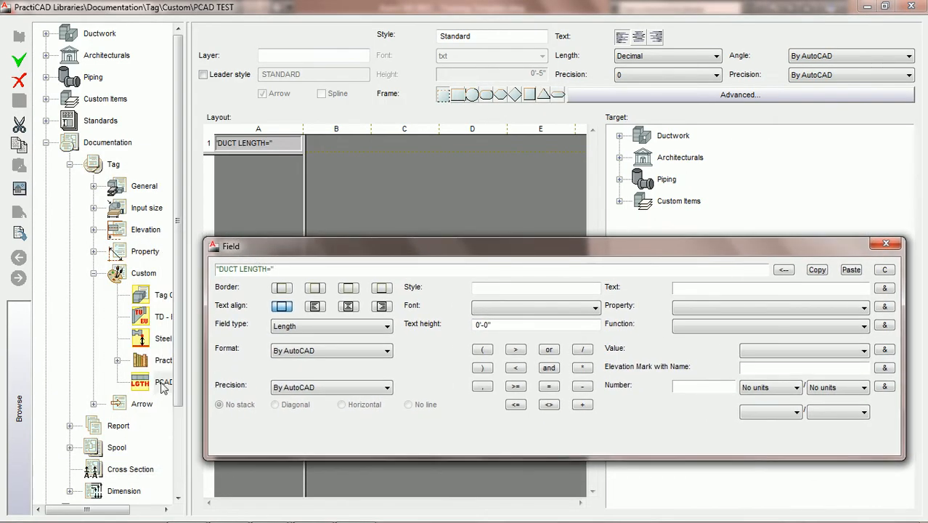
{"action": "left_click_drag", "start_coordinate": [139, 376], "coordinate": [652, 437]}
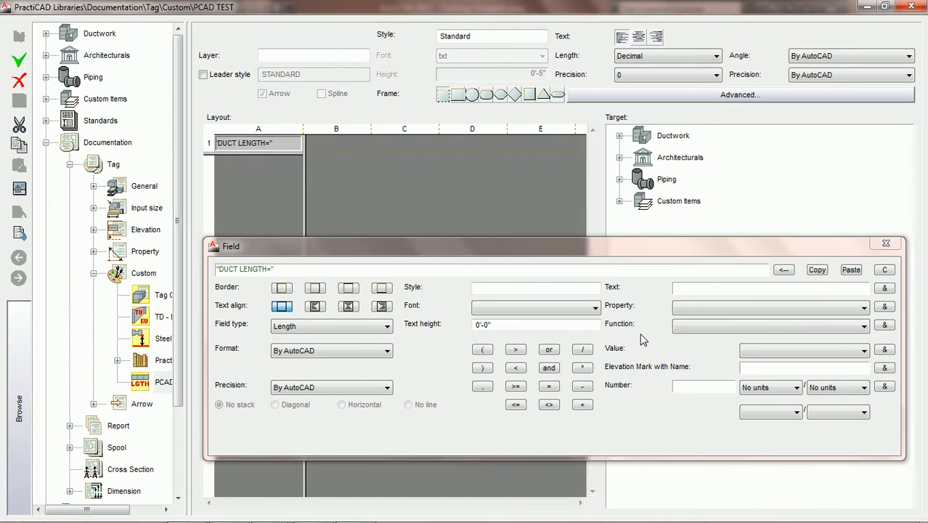
{"action": "left_click", "coordinate": [911, 5]}
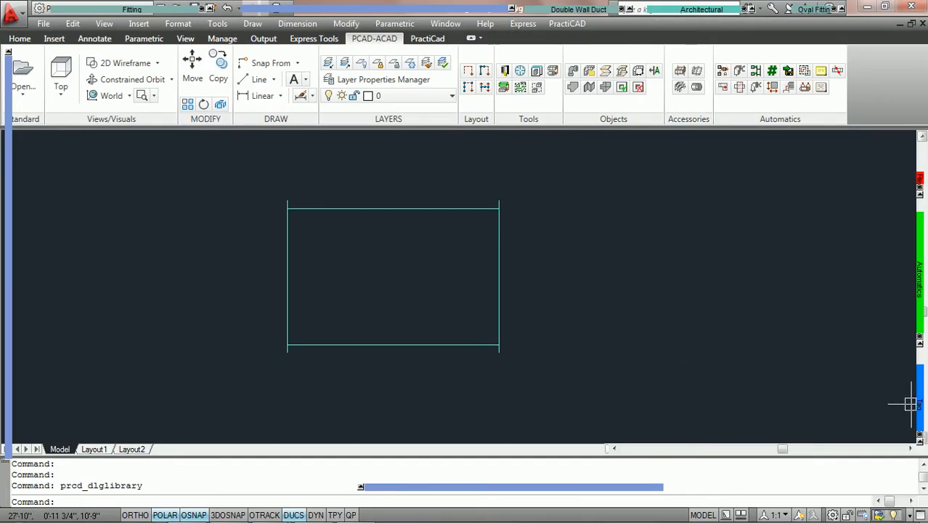
Step: Place the PCAD TEST tag on the rectangular duct, with its text inside the outline and the default rotation
{"action": "mouse_move", "coordinate": [914, 404]}
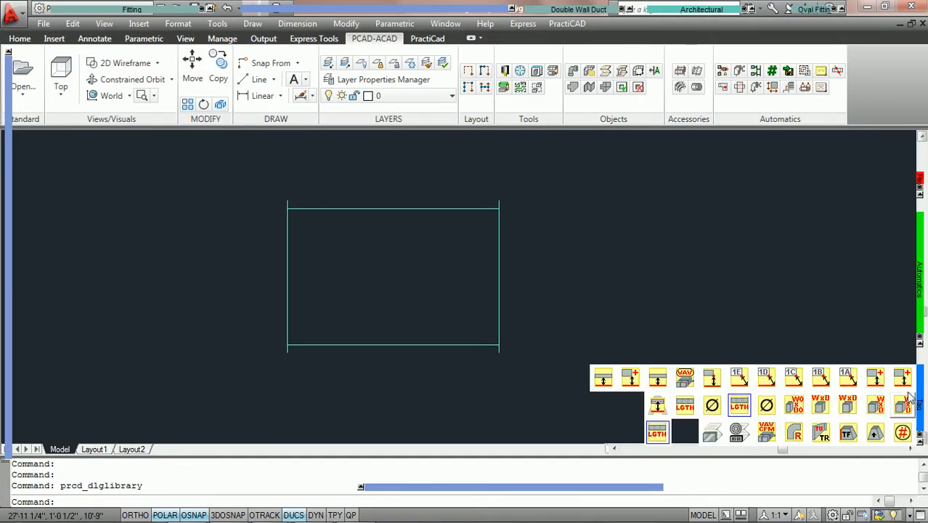
{"action": "left_click", "coordinate": [657, 433]}
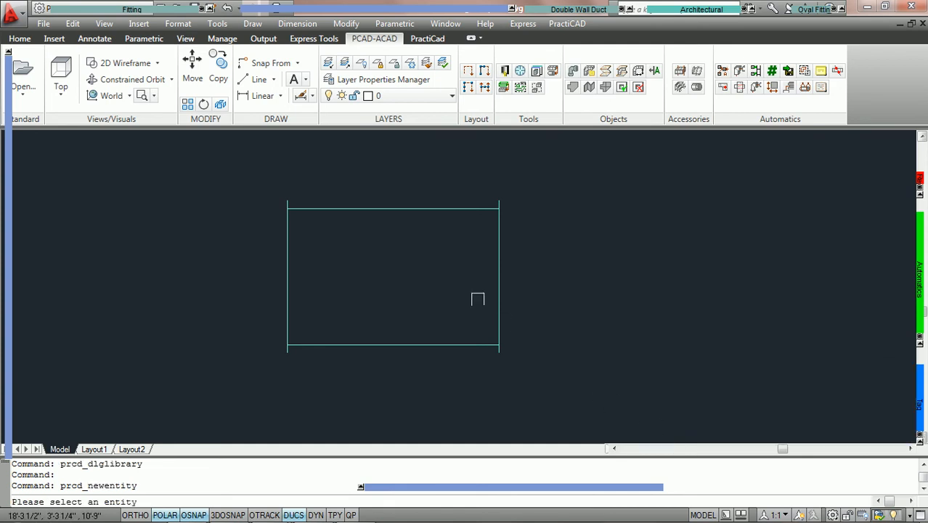
{"action": "left_click", "coordinate": [380, 210]}
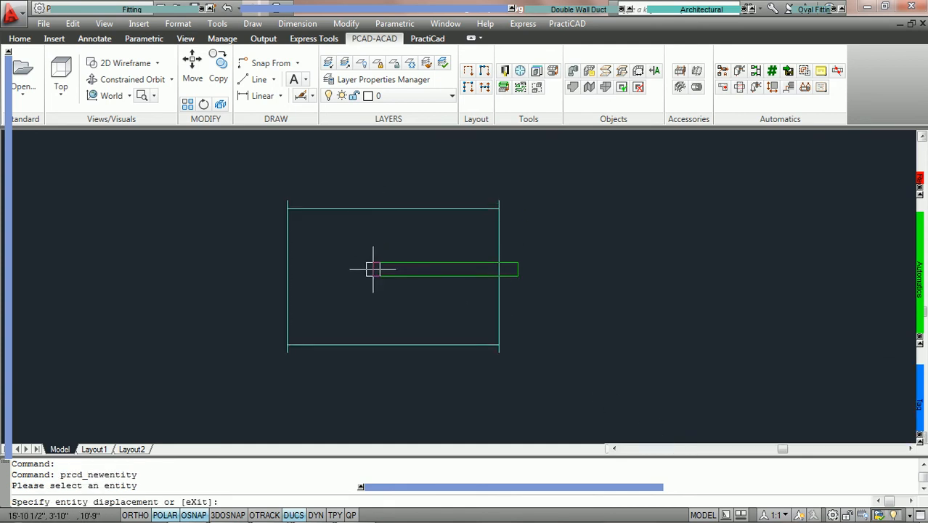
{"action": "left_click", "coordinate": [321, 267]}
{"action": "key", "text": "Return"}
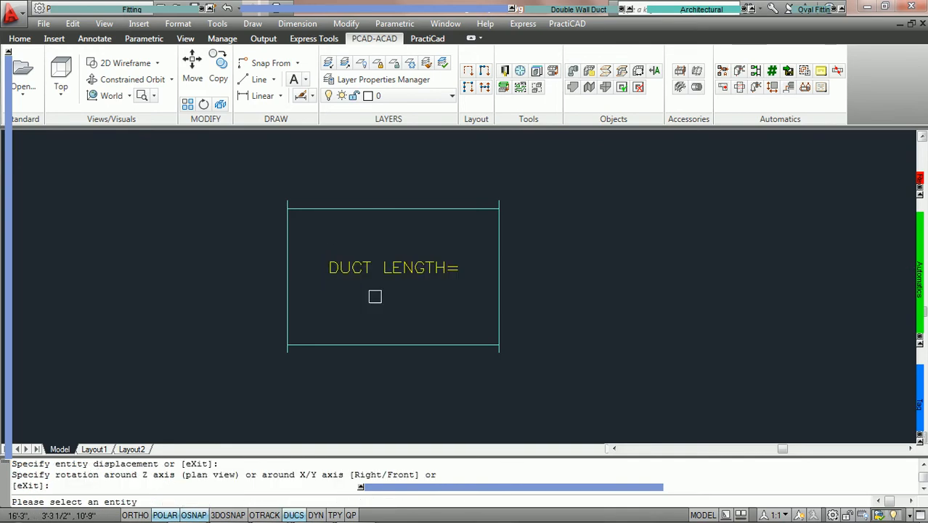
{"action": "scroll", "coordinate": [393, 297], "scroll_direction": "up", "scroll_amount": 2}
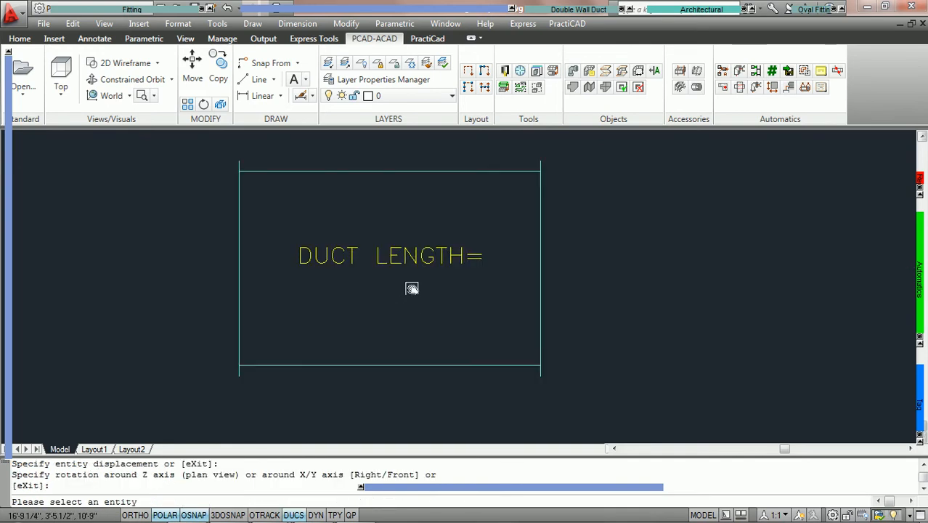
{"action": "middle_click_drag", "start_coordinate": [406, 289], "coordinate": [467, 289]}
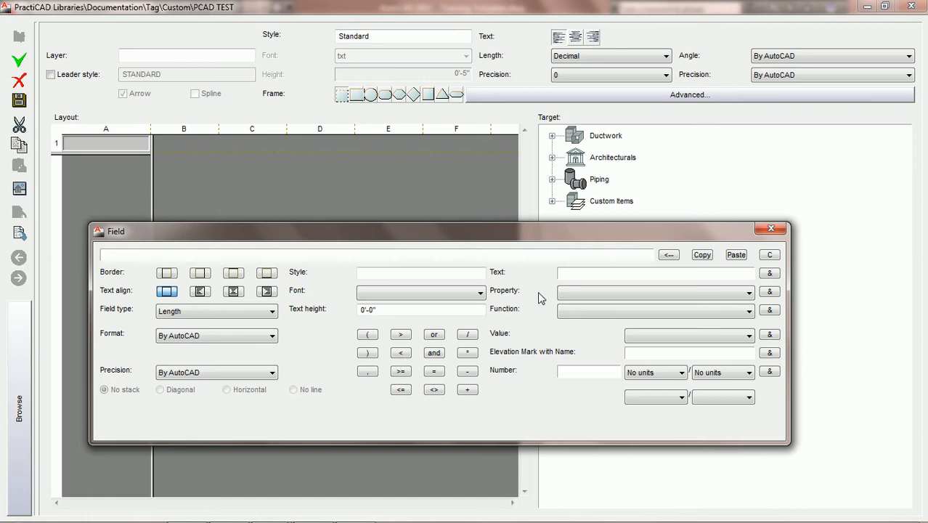
Step: Check which properties the field offers without a target selected, and move the Field dialog clear of the target tree
{"action": "left_click", "coordinate": [749, 294]}
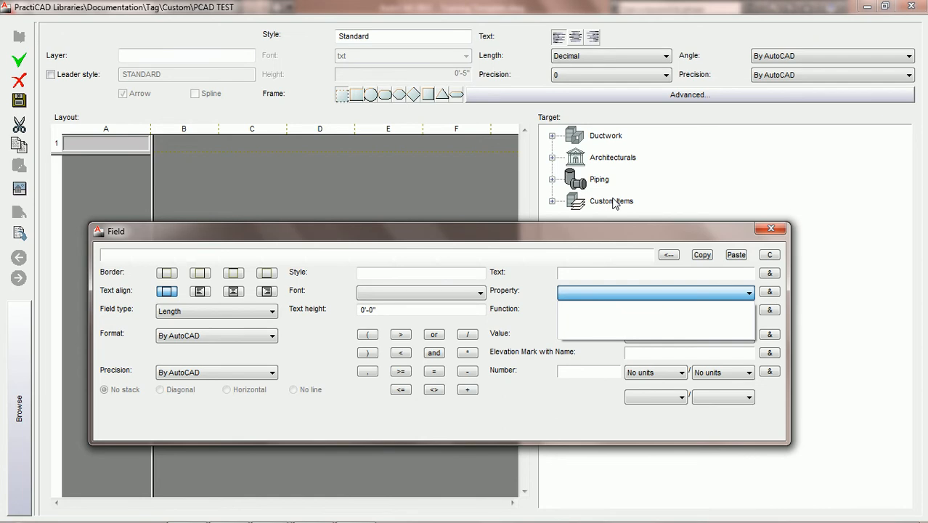
{"action": "left_click", "coordinate": [593, 226]}
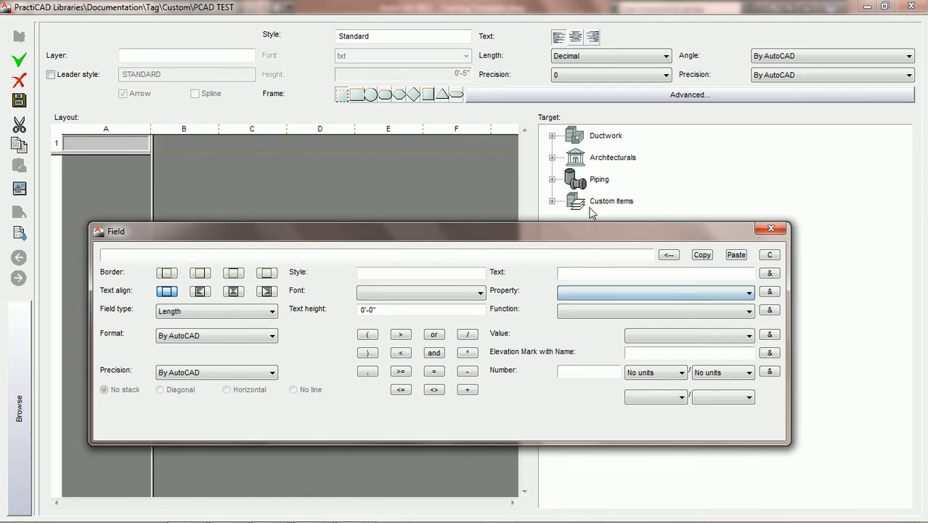
{"action": "left_click_drag", "start_coordinate": [591, 225], "coordinate": [589, 256]}
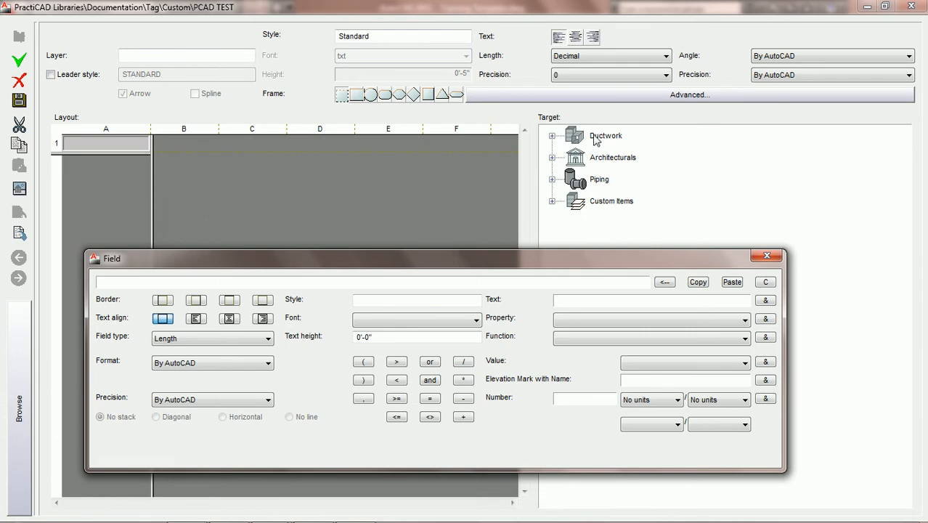
Step: Expand the Ductwork target down to PractiCAM Single Wall, Rectangular, and check the properties offered for the Transition target
{"action": "left_click", "coordinate": [552, 136]}
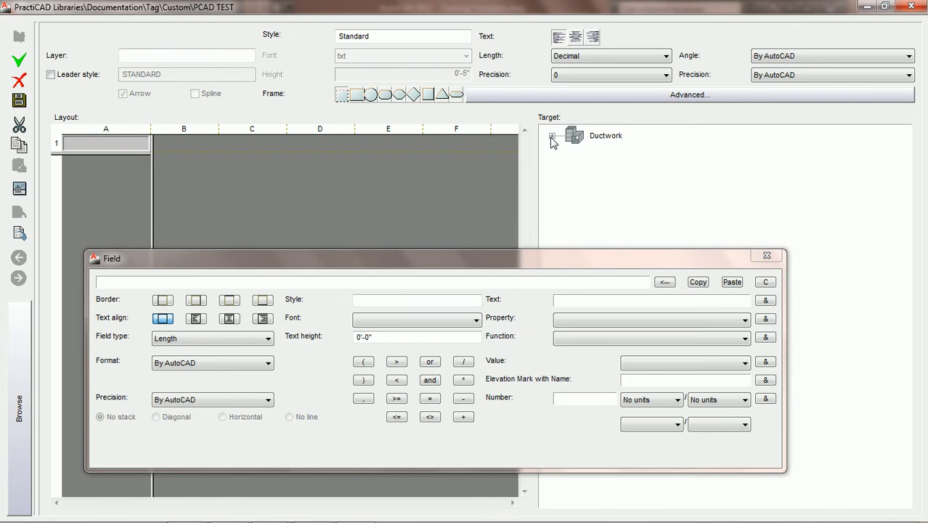
{"action": "left_click", "coordinate": [552, 136]}
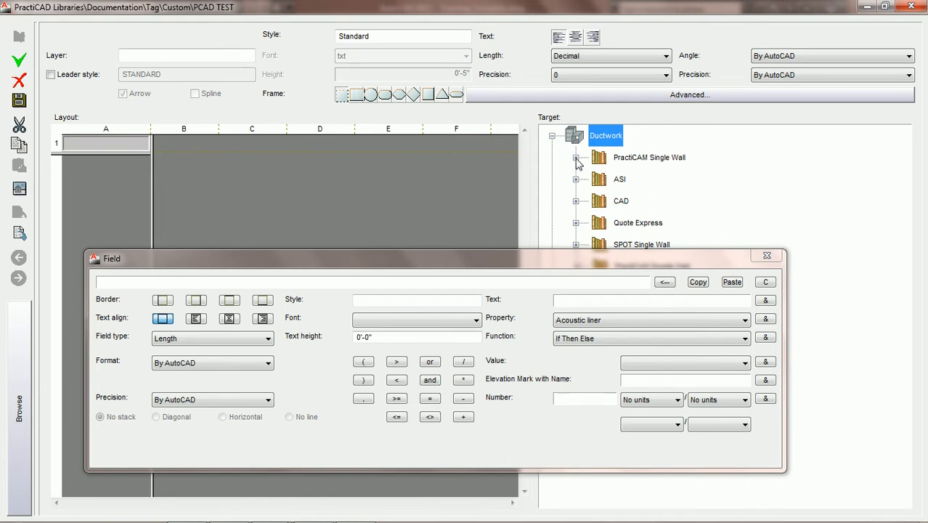
{"action": "left_click", "coordinate": [576, 158]}
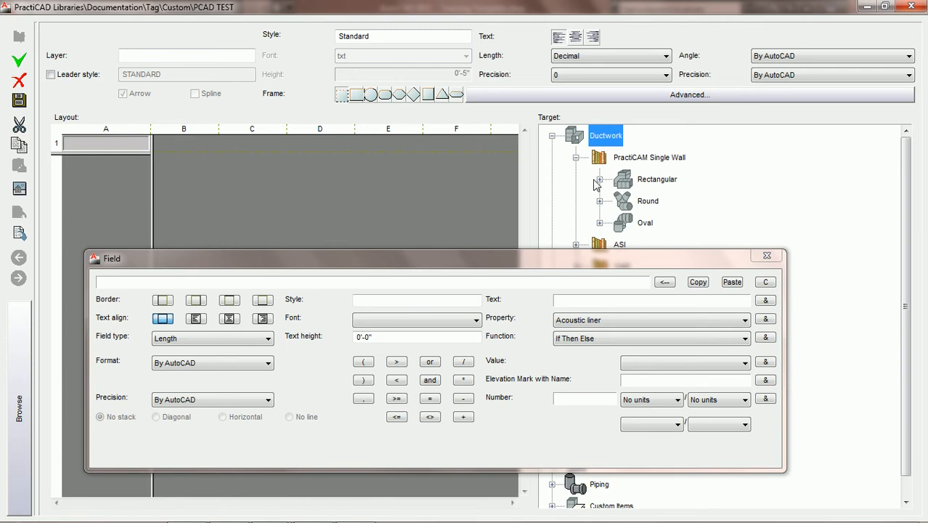
{"action": "left_click", "coordinate": [600, 180]}
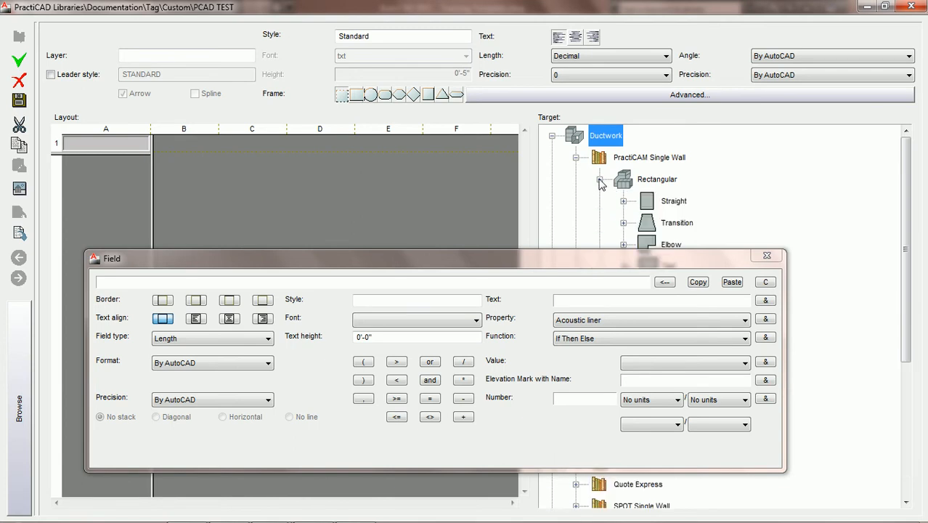
{"action": "left_click", "coordinate": [679, 226]}
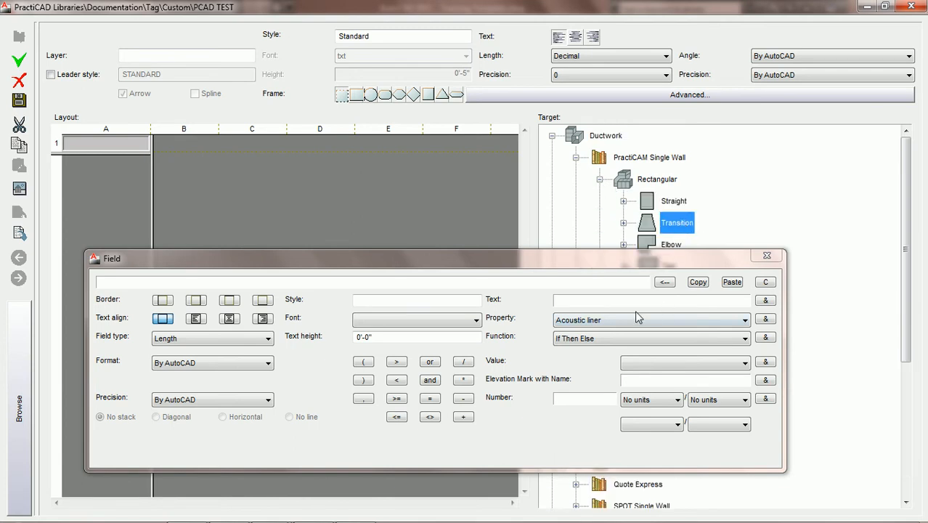
{"action": "left_click", "coordinate": [711, 321]}
{"action": "left_click", "coordinate": [711, 321]}
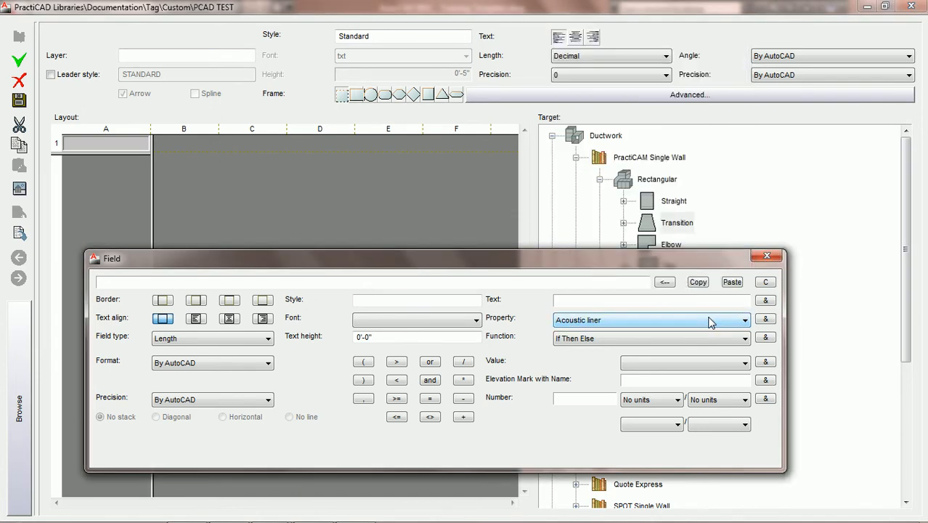
Step: Target all Ductwork, add the Length property to the field expression, and save the tag
{"action": "left_click", "coordinate": [609, 137]}
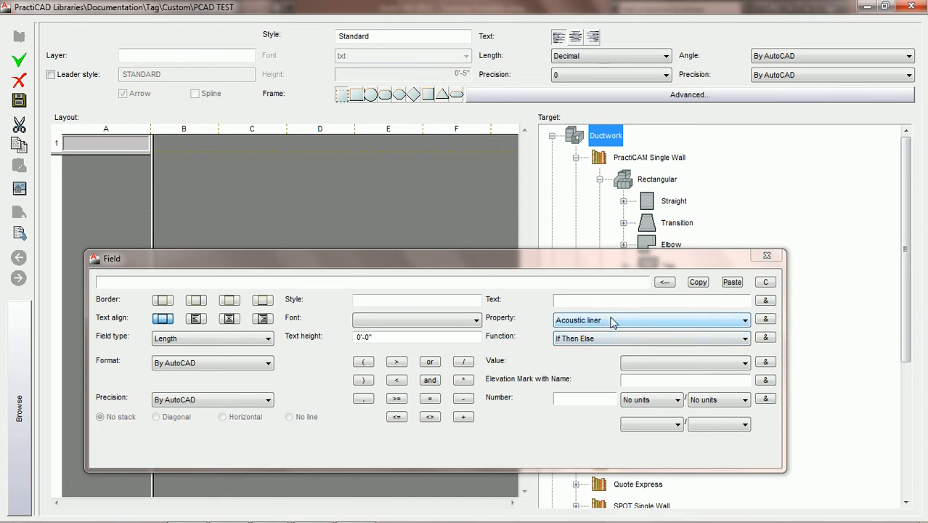
{"action": "left_click", "coordinate": [744, 324]}
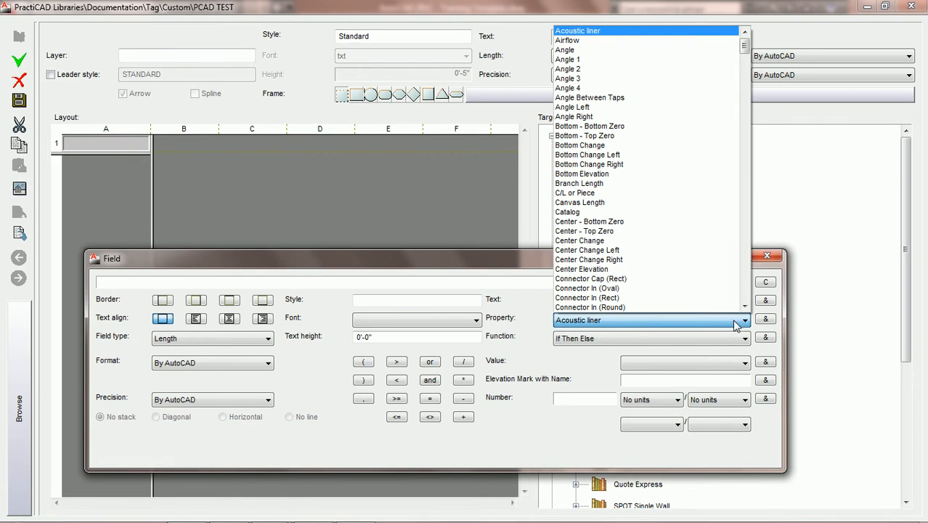
{"action": "key", "text": "l"}
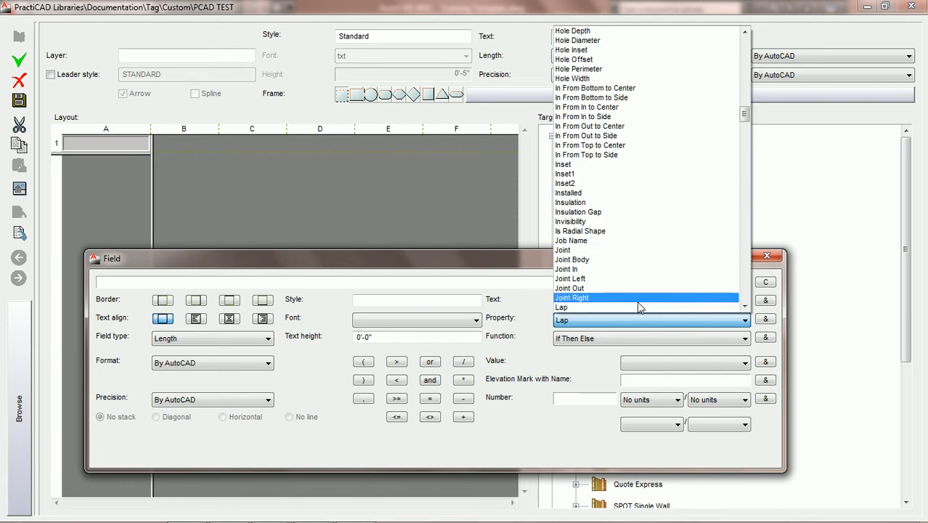
{"action": "left_click_drag", "start_coordinate": [743, 116], "coordinate": [743, 134]}
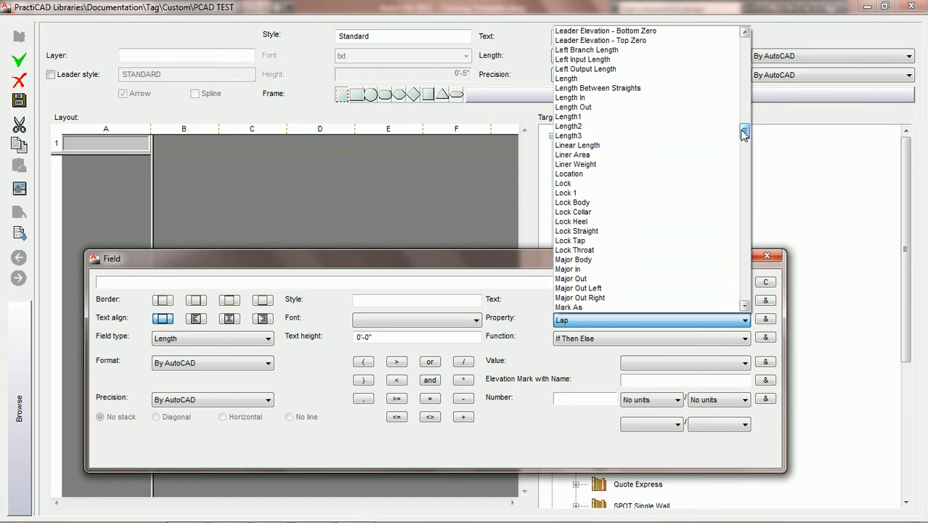
{"action": "left_click", "coordinate": [594, 78]}
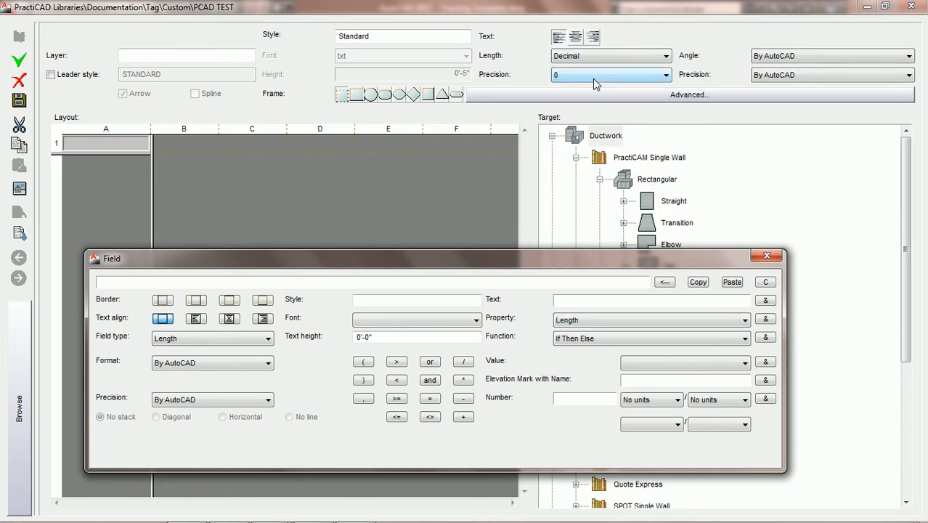
{"action": "left_click", "coordinate": [765, 320]}
{"action": "left_click", "coordinate": [19, 102]}
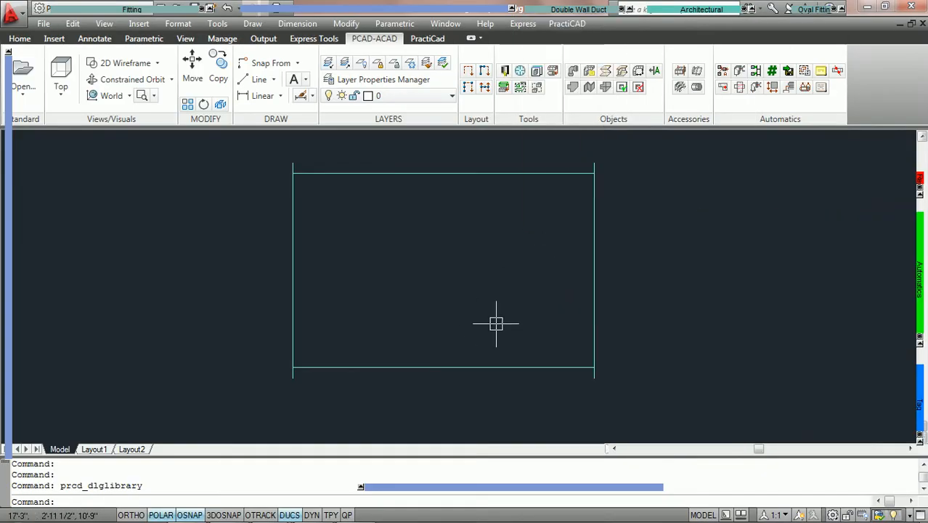
Step: Tag the duct with the length-only PCAD TEST tag inside its outline and end the placement command
{"action": "mouse_move", "coordinate": [917, 418]}
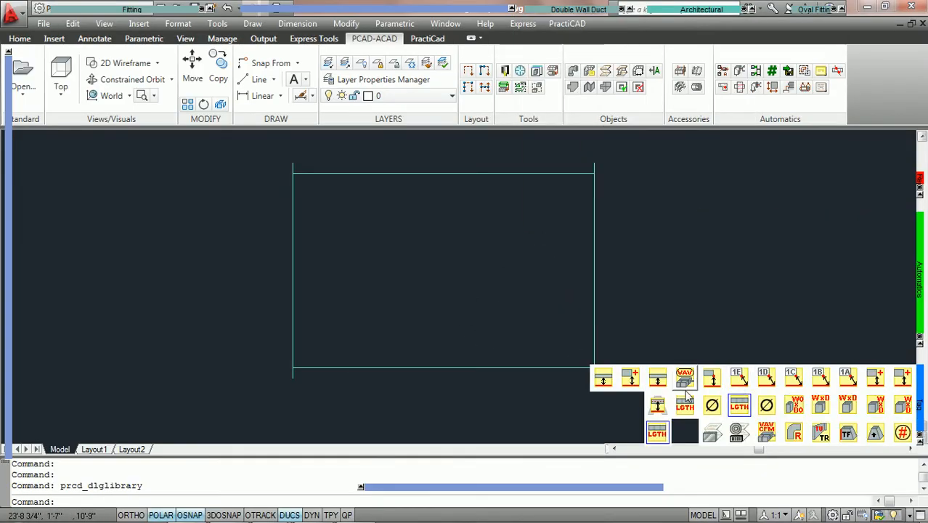
{"action": "left_click", "coordinate": [656, 434]}
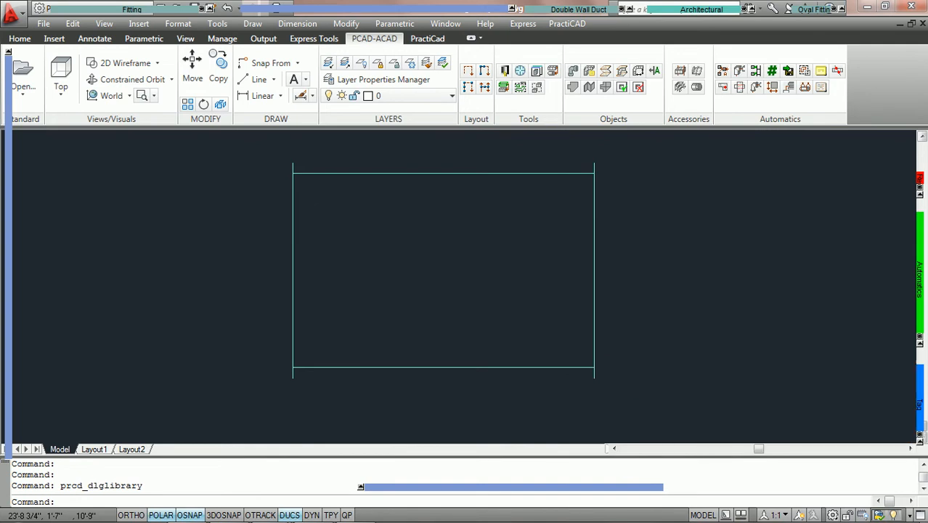
{"action": "left_click", "coordinate": [425, 173]}
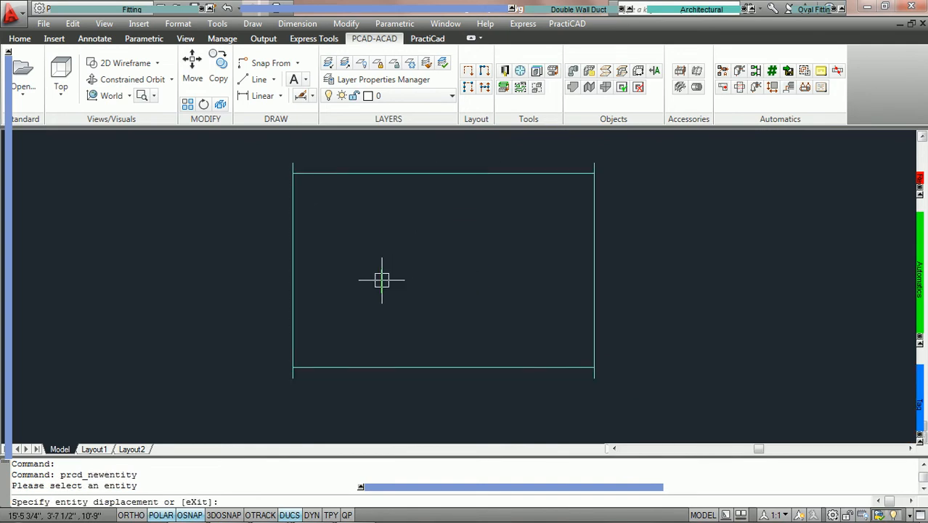
{"action": "left_click", "coordinate": [401, 257]}
{"action": "left_click", "coordinate": [418, 248]}
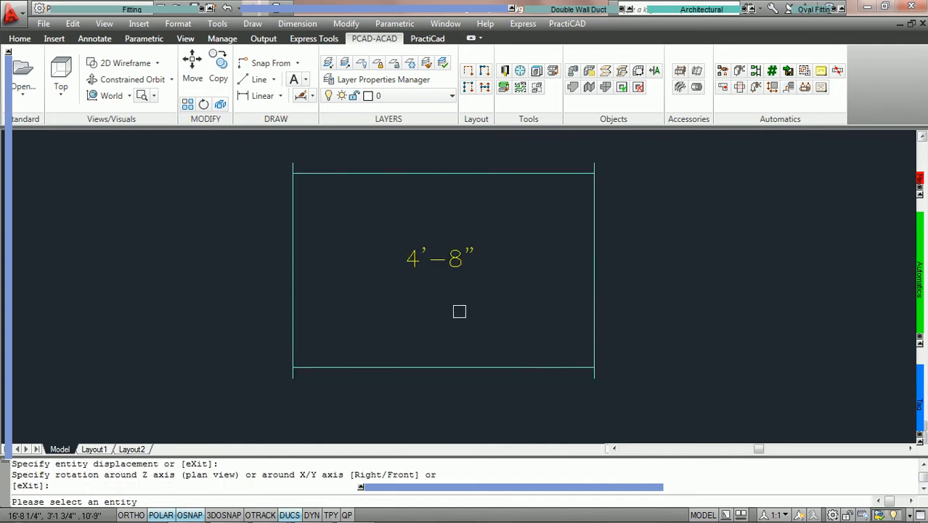
{"action": "key", "text": "Escape"}
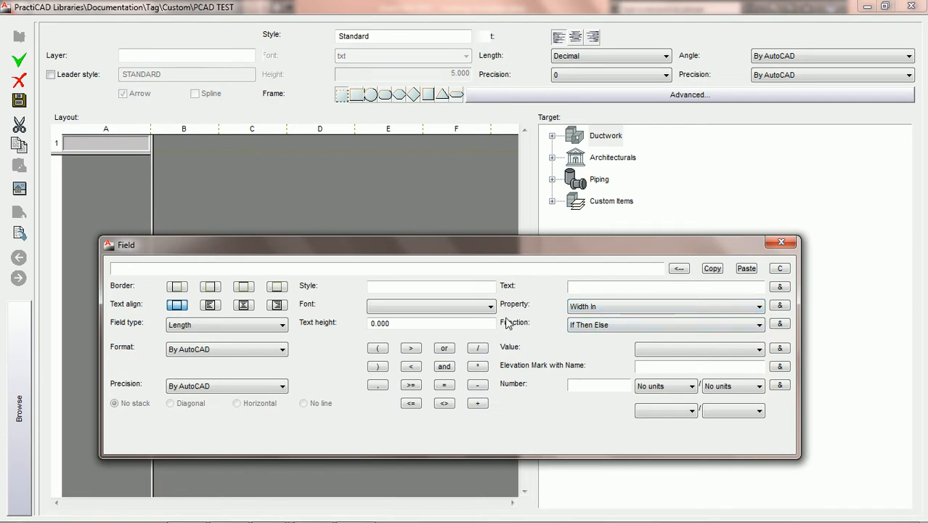
Step: Start the tag field's expression with the Width In property joined to the text "x", ending with a plus operator
{"action": "left_click", "coordinate": [603, 308]}
{"action": "left_click", "coordinate": [604, 305]}
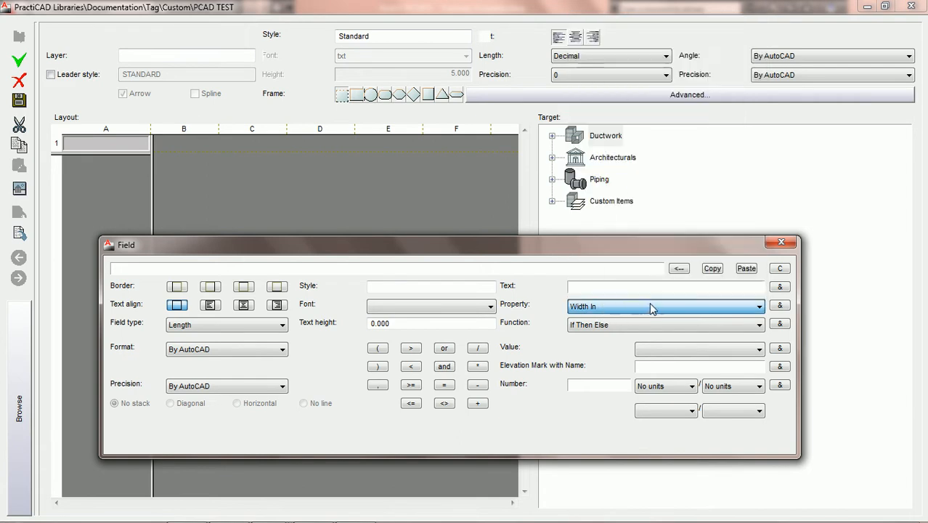
{"action": "left_click", "coordinate": [779, 307]}
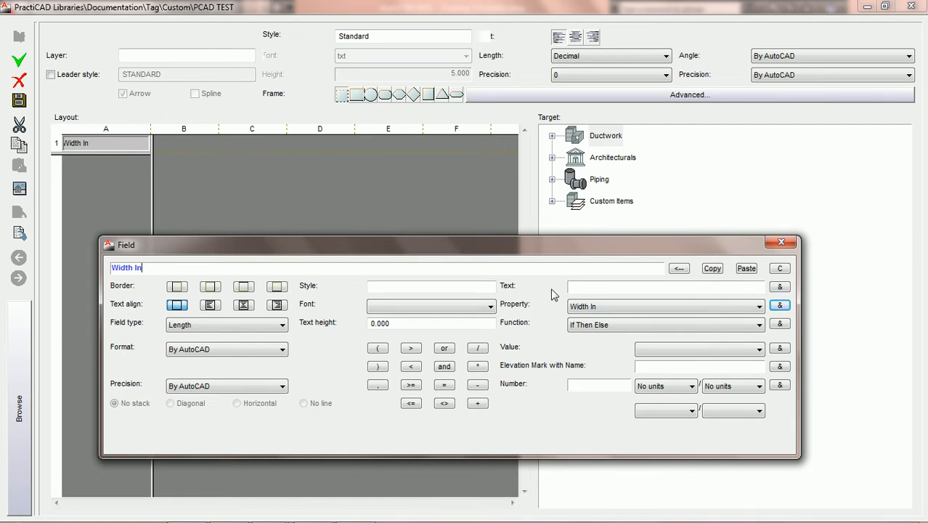
{"action": "left_click", "coordinate": [478, 404]}
{"action": "type", "text": "x"}
{"action": "left_click", "coordinate": [780, 288]}
{"action": "left_click", "coordinate": [478, 404]}
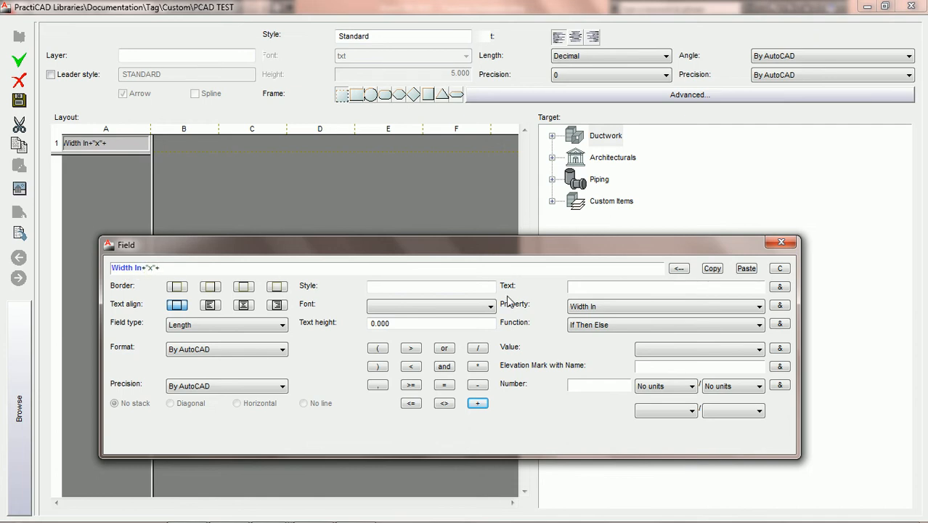
Step: Append the Depth In property to the field expression, save the tag, and close the library
{"action": "left_click", "coordinate": [735, 308]}
{"action": "key", "text": "d"}
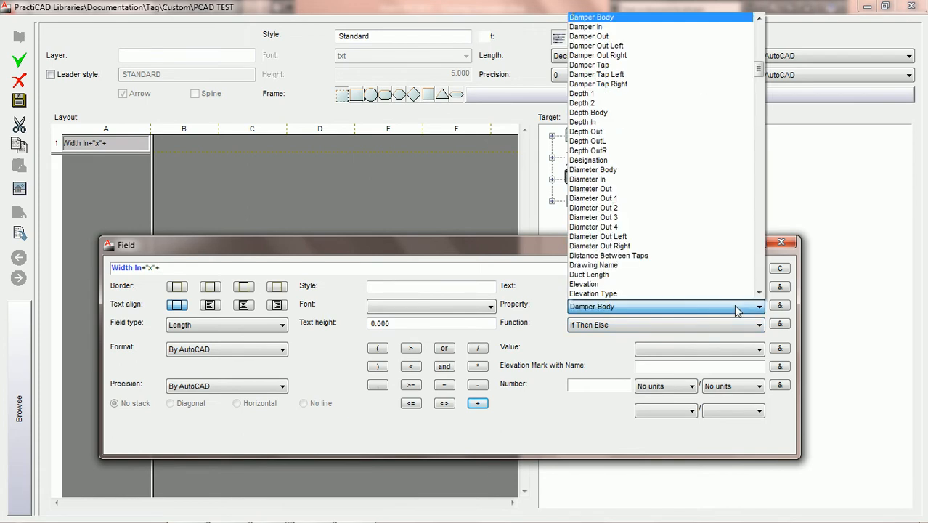
{"action": "left_click", "coordinate": [607, 123]}
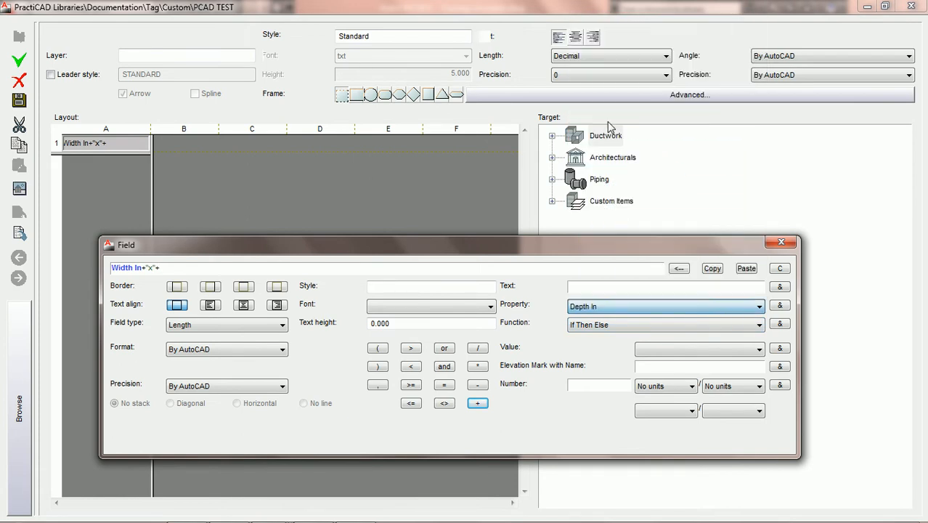
{"action": "left_click", "coordinate": [781, 306]}
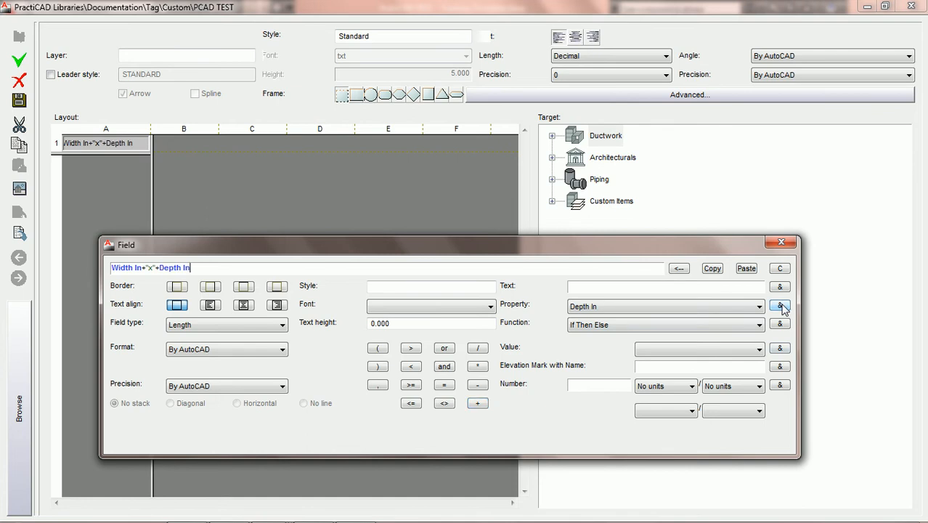
{"action": "left_click", "coordinate": [19, 103]}
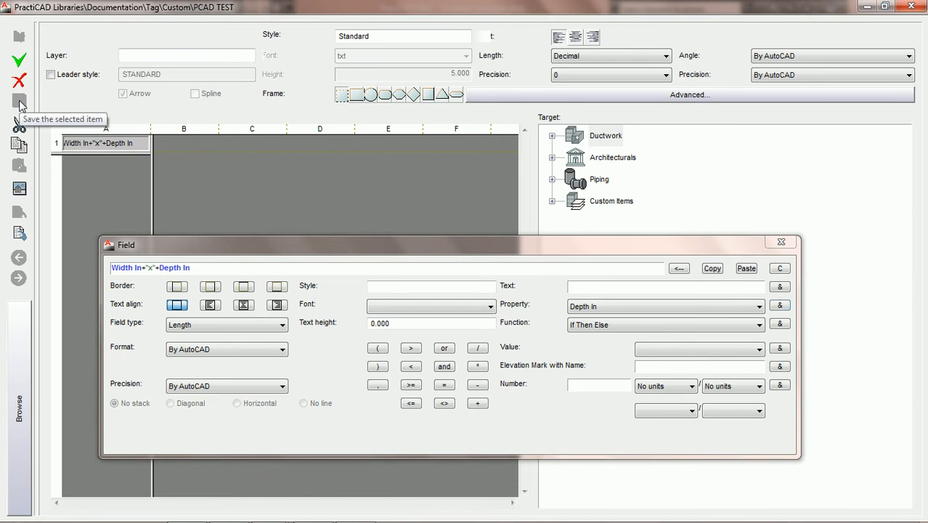
{"action": "left_click", "coordinate": [911, 7]}
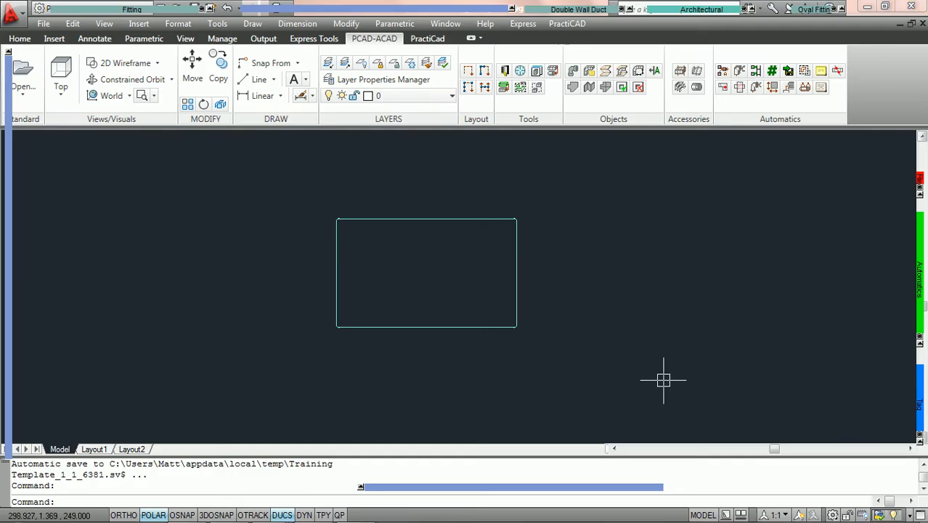
Step: Tag the duct with the width-by-depth PCAD TEST tag, placed unrotated inside its outline
{"action": "mouse_move", "coordinate": [920, 404]}
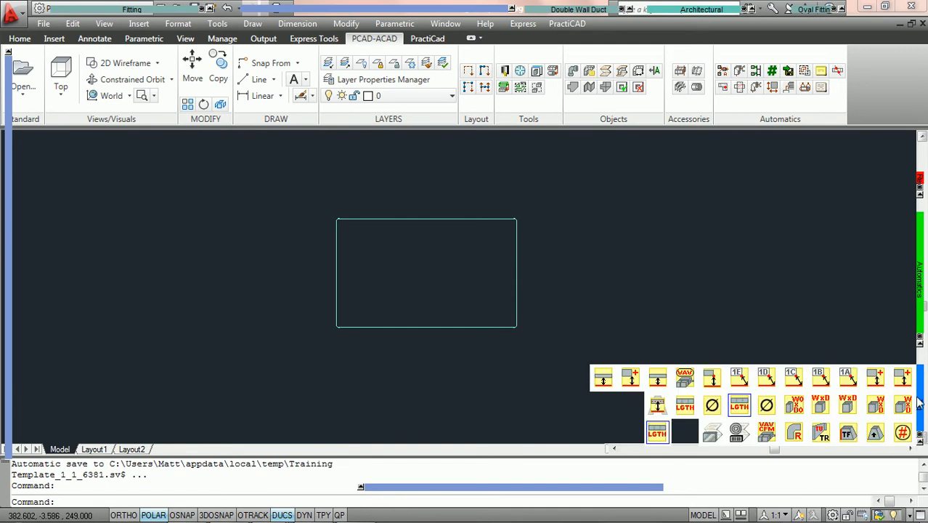
{"action": "left_click", "coordinate": [658, 434]}
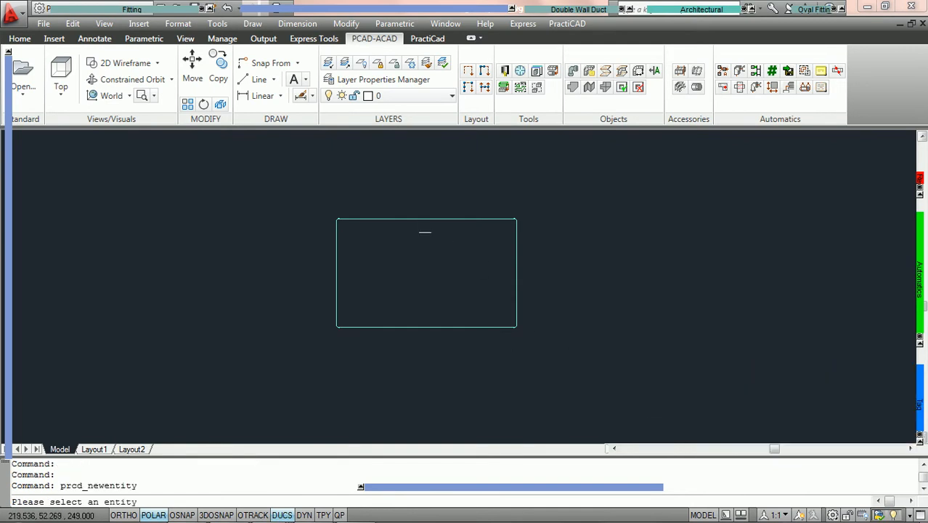
{"action": "left_click", "coordinate": [417, 218]}
{"action": "left_click", "coordinate": [397, 266]}
{"action": "left_click", "coordinate": [411, 266]}
{"action": "scroll", "coordinate": [426, 303], "scroll_direction": "up", "scroll_amount": 2}
{"action": "scroll", "coordinate": [440, 284], "scroll_direction": "up", "scroll_amount": 2}
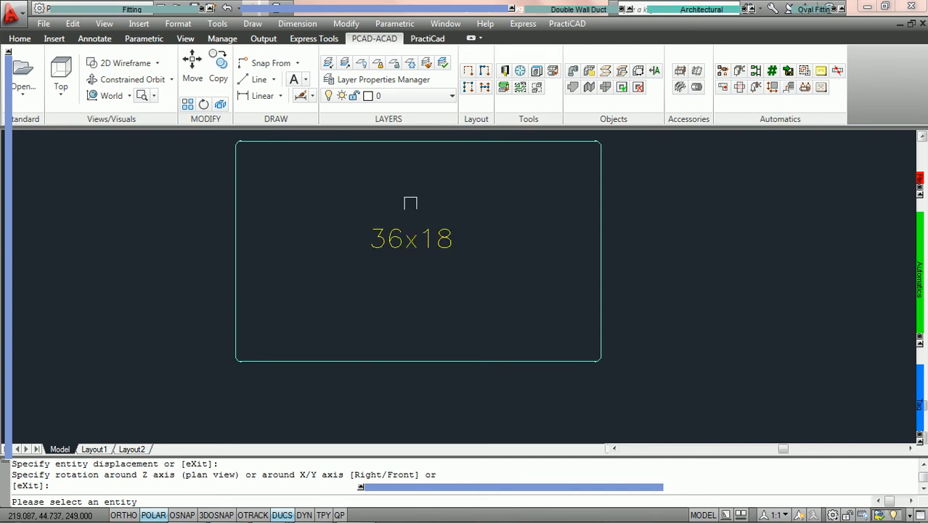
{"action": "middle_click_drag", "start_coordinate": [475, 222], "coordinate": [473, 254]}
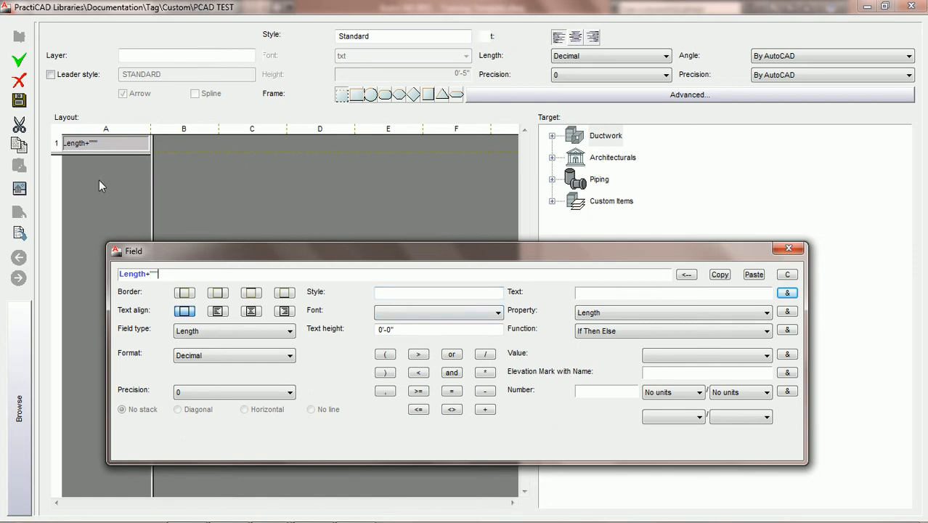
Step: Add a second row below the length field in the tag layout and select its empty cell
{"action": "left_click", "coordinate": [99, 161]}
{"action": "left_click_drag", "start_coordinate": [99, 167], "coordinate": [101, 167]}
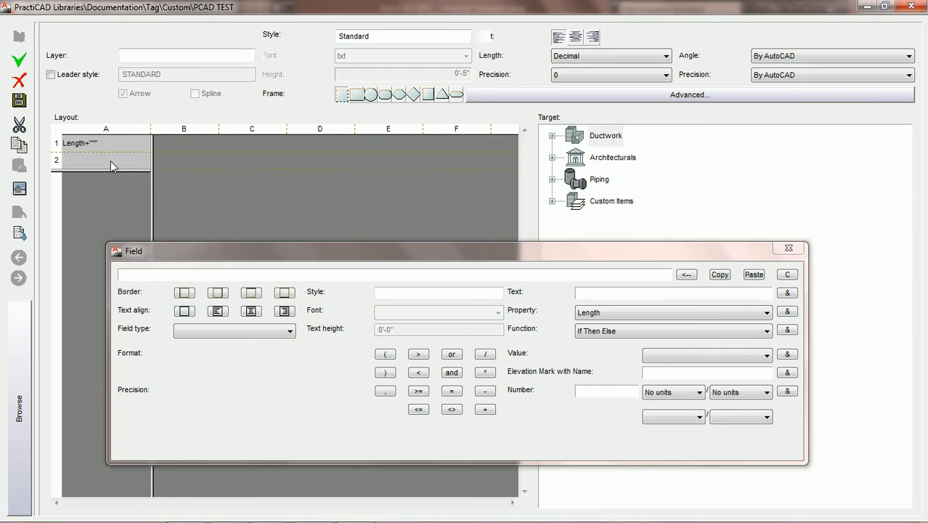
{"action": "left_click", "coordinate": [100, 164]}
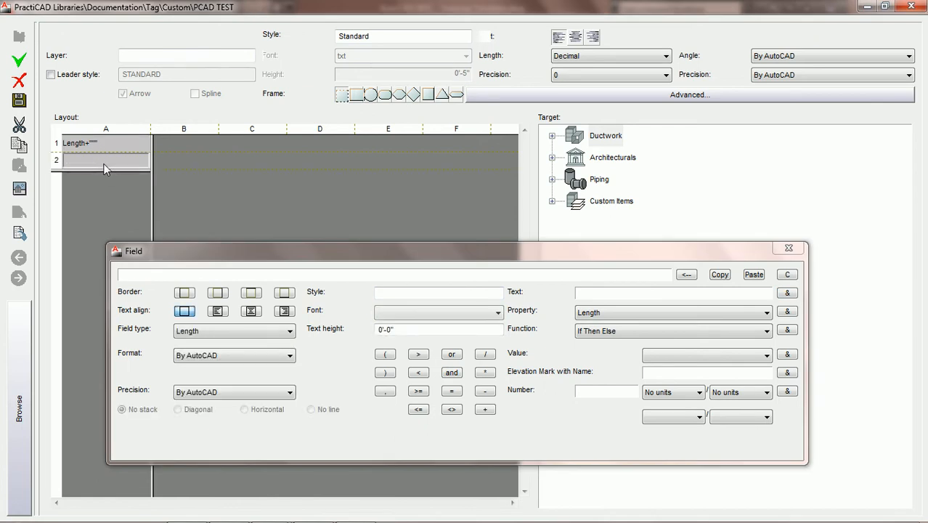
{"action": "left_click", "coordinate": [117, 145]}
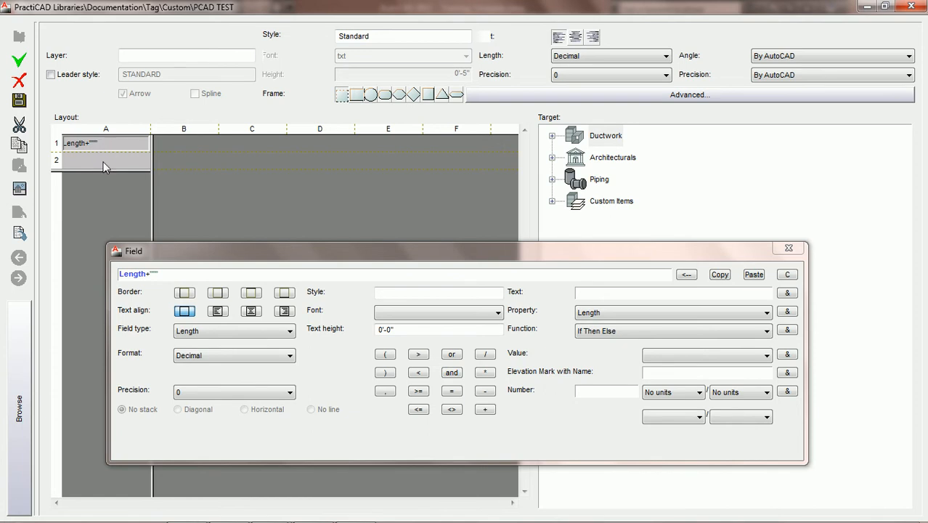
{"action": "left_click", "coordinate": [102, 162]}
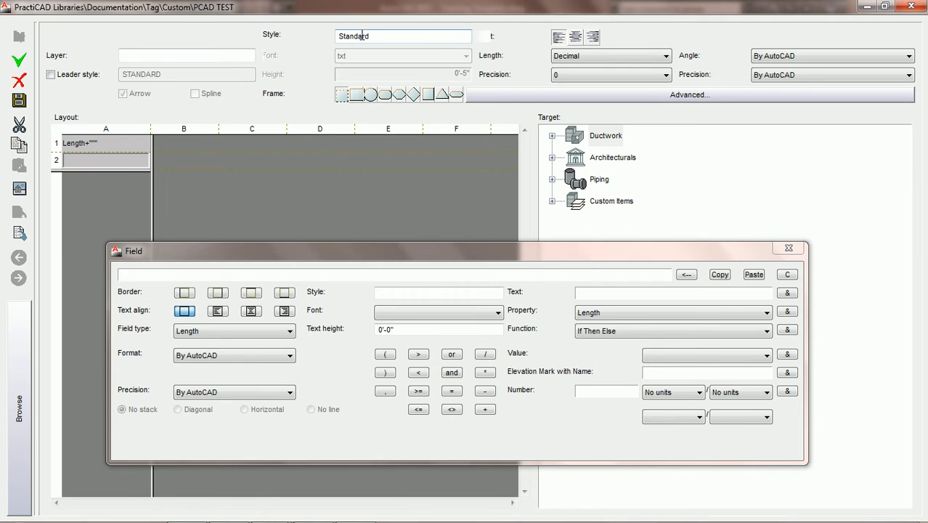
Step: Try the Standard text style on the length field, clear it again, and check the available fonts
{"action": "left_click", "coordinate": [132, 144]}
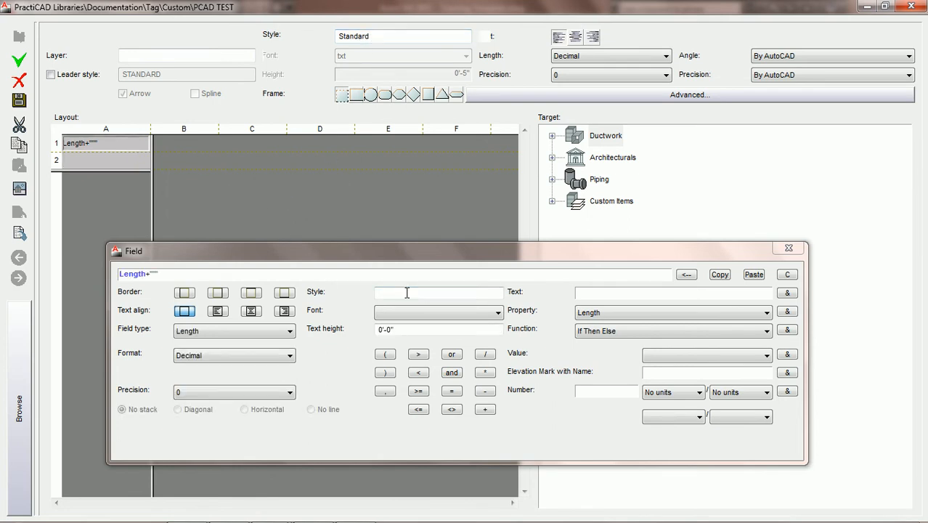
{"action": "left_click", "coordinate": [407, 292]}
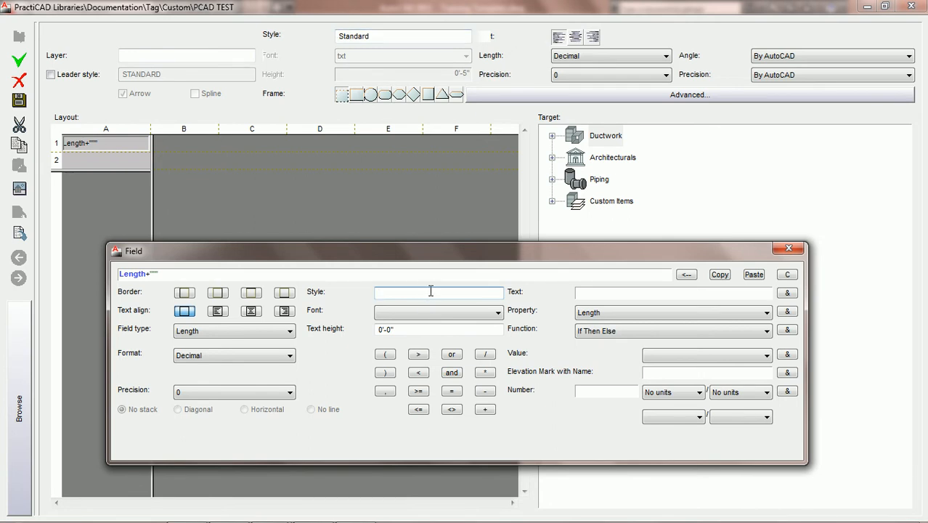
{"action": "type", "text": "Standard"}
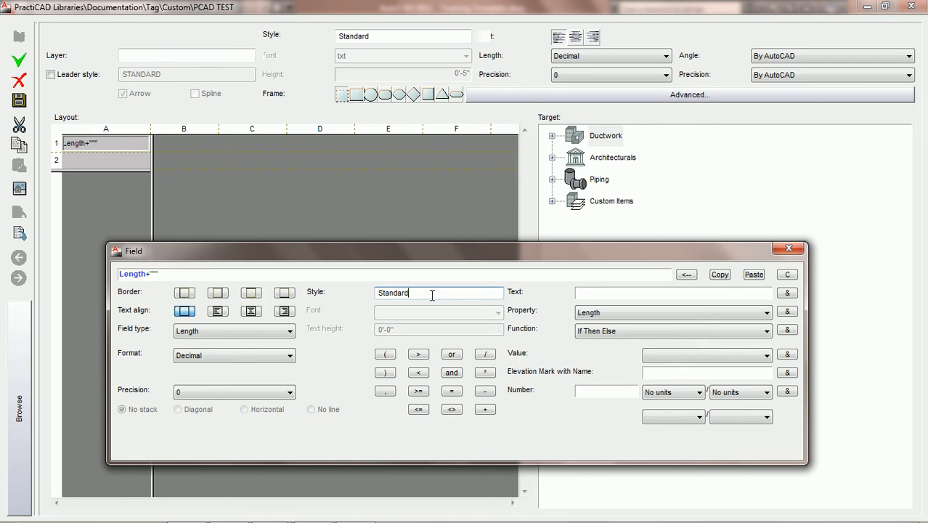
{"action": "key", "text": "BackSpace"}
{"action": "key", "text": "BackSpace"}
{"action": "key", "text": "BackSpace"}
{"action": "key", "text": "BackSpace"}
{"action": "key", "text": "BackSpace"}
{"action": "key", "text": "BackSpace"}
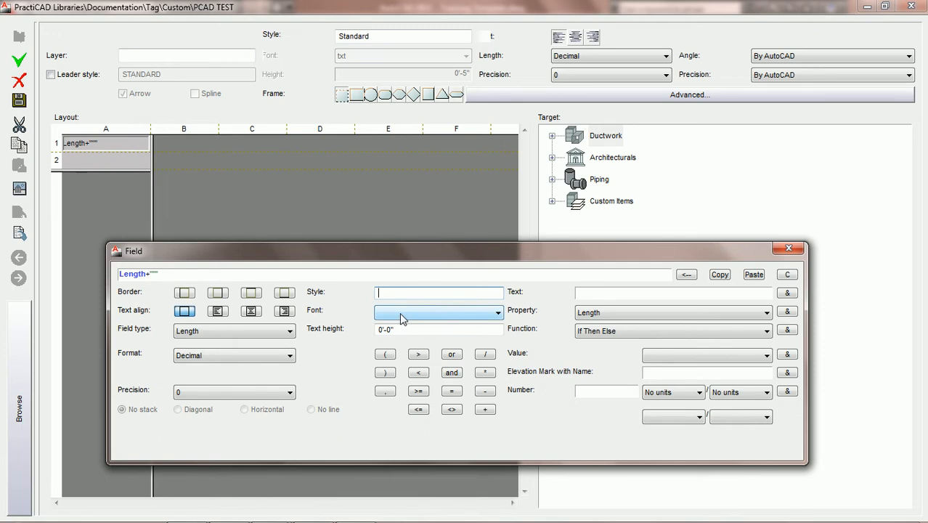
{"action": "left_click", "coordinate": [436, 314]}
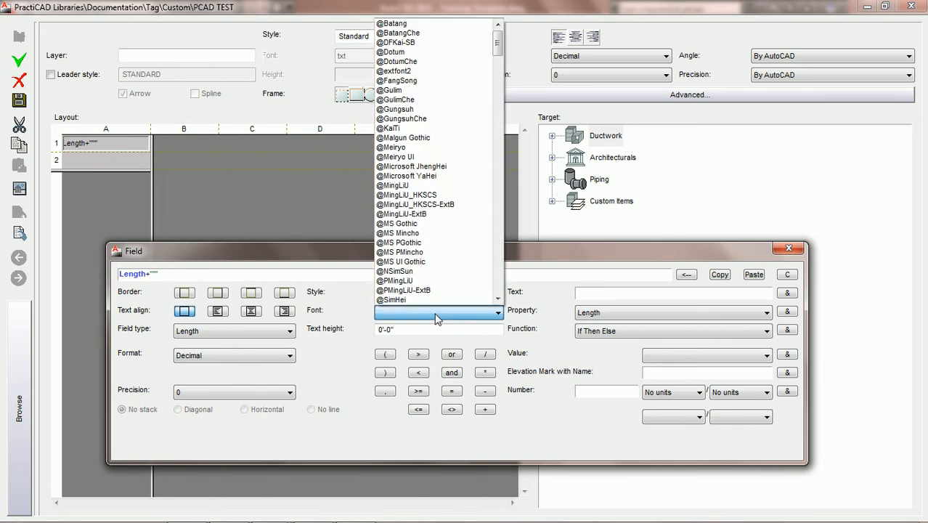
{"action": "left_click", "coordinate": [436, 319]}
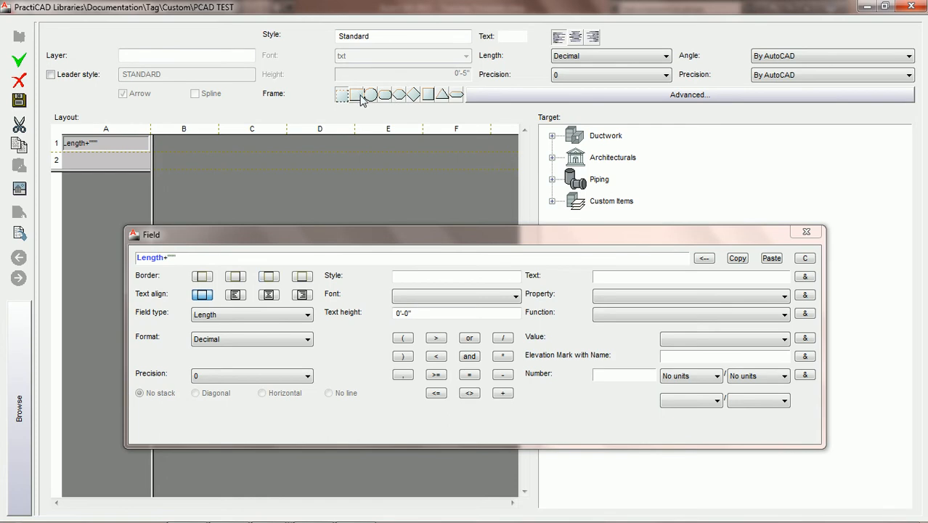
Step: Give the length field a bottom border, save the tag, and close the library
{"action": "left_click", "coordinate": [238, 279]}
{"action": "left_click", "coordinate": [202, 281]}
{"action": "left_click", "coordinate": [19, 102]}
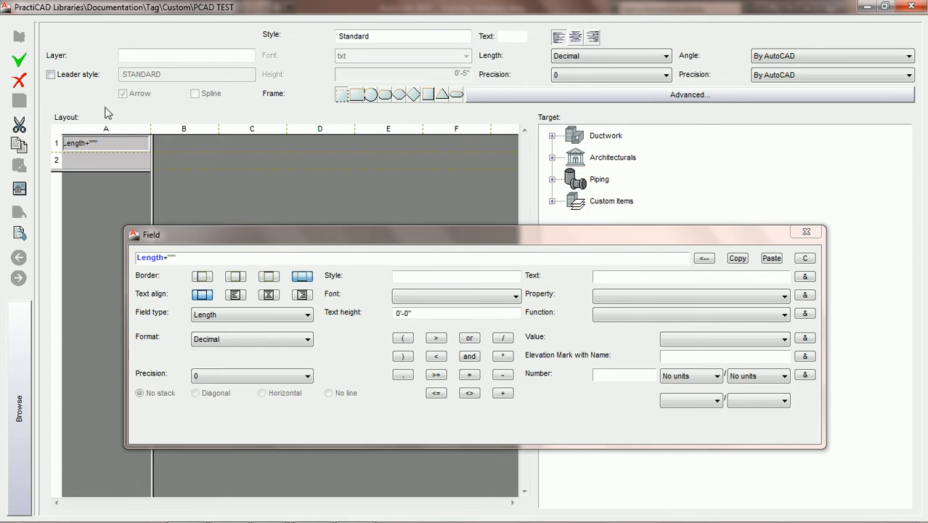
{"action": "left_click", "coordinate": [910, 8]}
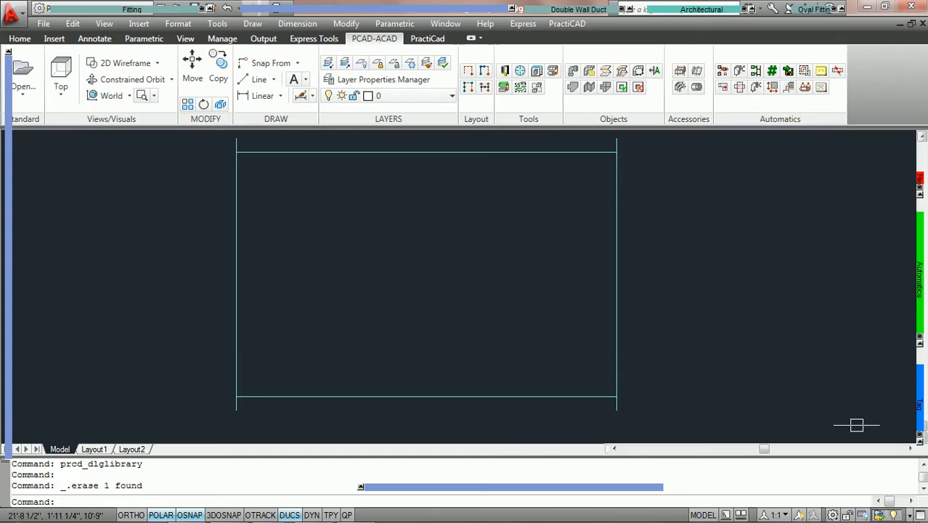
Step: Tag the duct with the underlined length tag, placed inside its outline
{"action": "left_click", "coordinate": [661, 430]}
{"action": "left_click", "coordinate": [411, 157]}
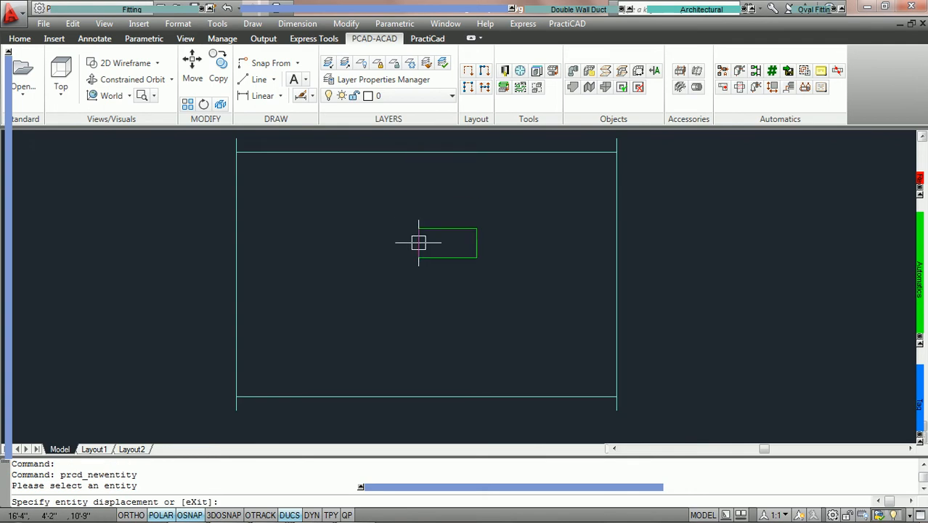
{"action": "left_click", "coordinate": [390, 244]}
{"action": "scroll", "coordinate": [434, 289], "scroll_direction": "up", "scroll_amount": 2}
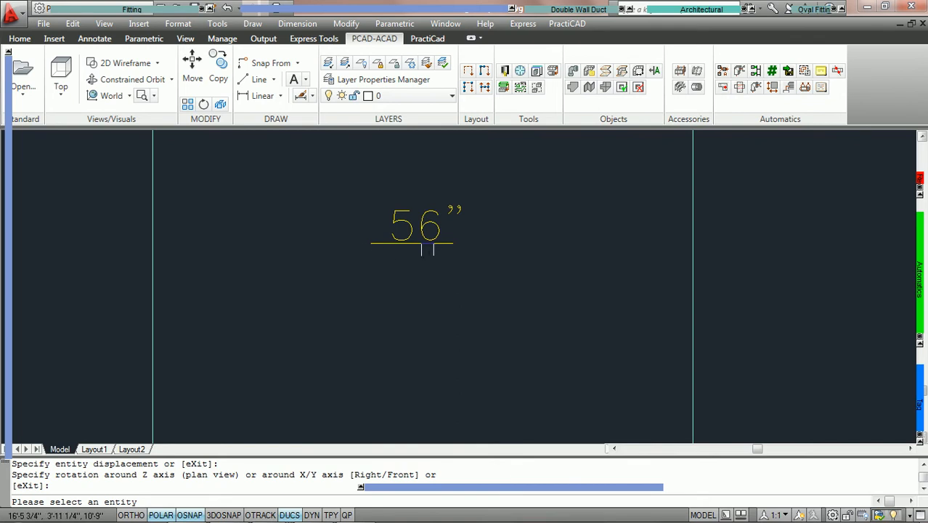
{"action": "scroll", "coordinate": [427, 253], "scroll_direction": "down", "scroll_amount": 2}
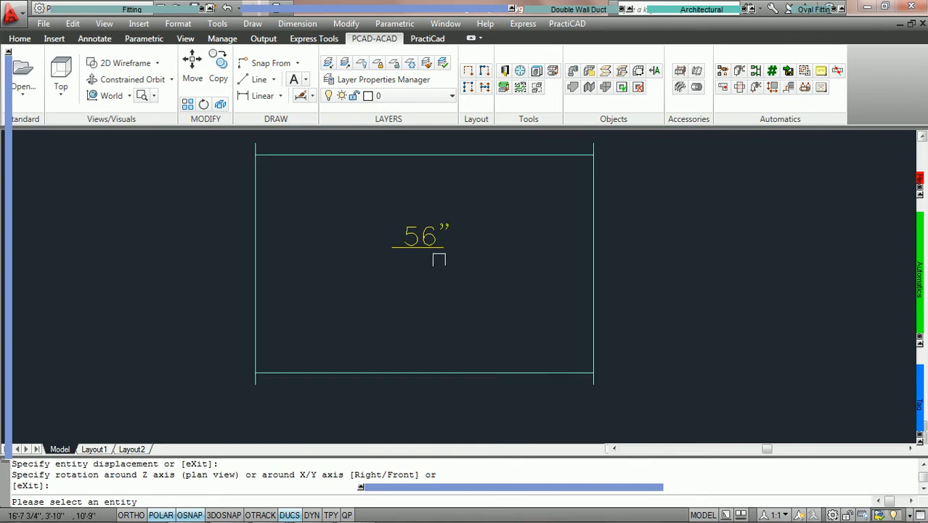
{"action": "middle_click_drag", "start_coordinate": [430, 267], "coordinate": [427, 288]}
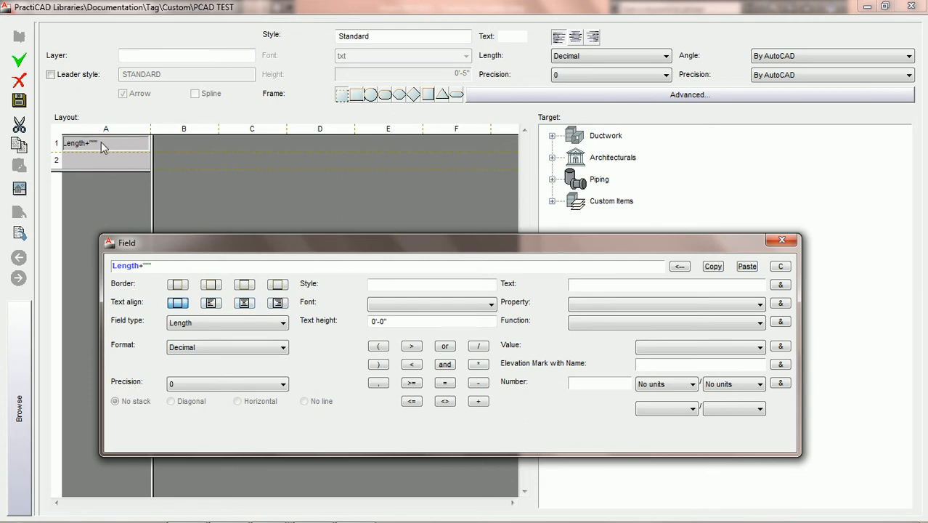
Step: Try left and right text alignment on the length field and keep it centred
{"action": "left_click", "coordinate": [211, 305]}
{"action": "left_click", "coordinate": [244, 304]}
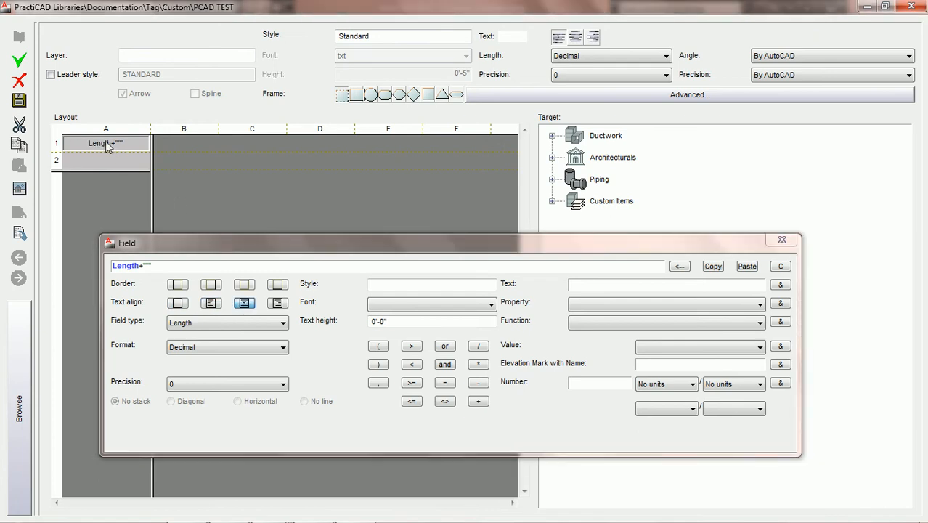
{"action": "left_click", "coordinate": [279, 303]}
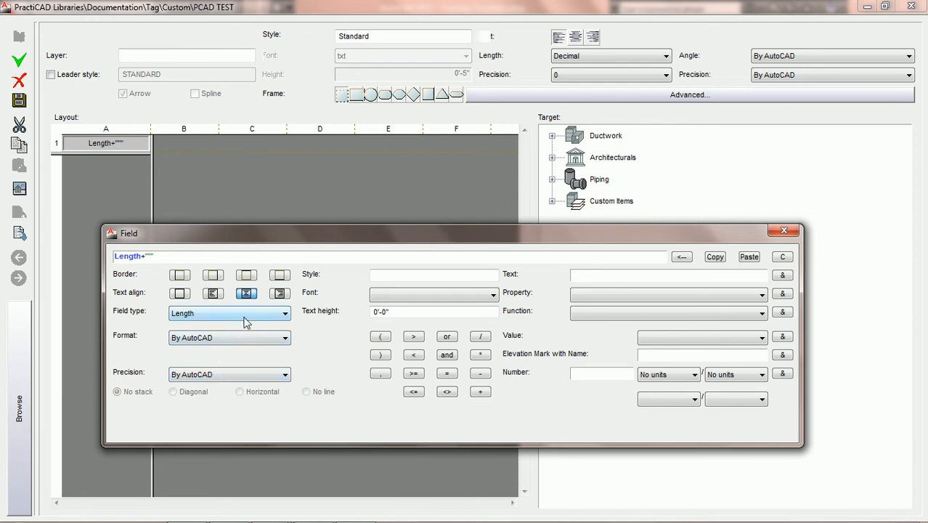
Step: Try the No units, String, Length and Angle field types on the length field, and set it to Custom
{"action": "left_click", "coordinate": [287, 313]}
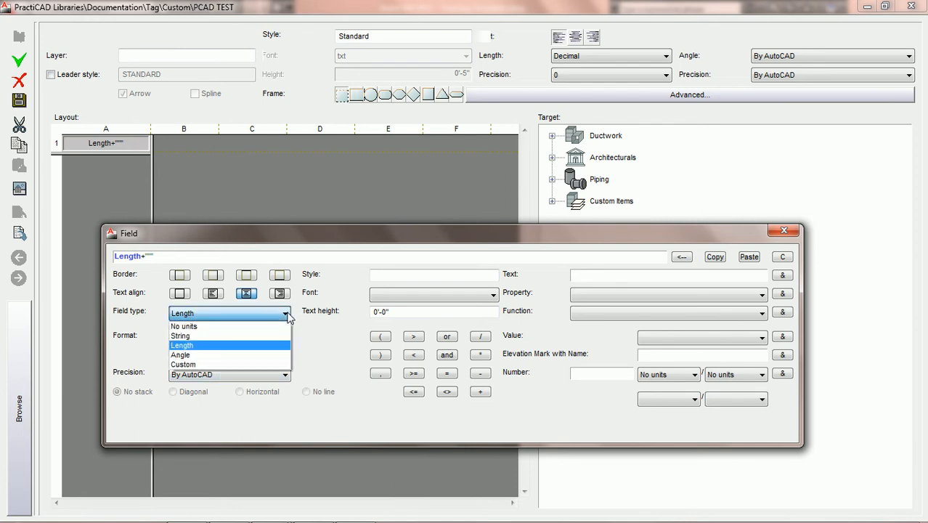
{"action": "left_click", "coordinate": [247, 326]}
{"action": "left_click", "coordinate": [265, 315]}
{"action": "left_click", "coordinate": [251, 334]}
{"action": "left_click", "coordinate": [261, 314]}
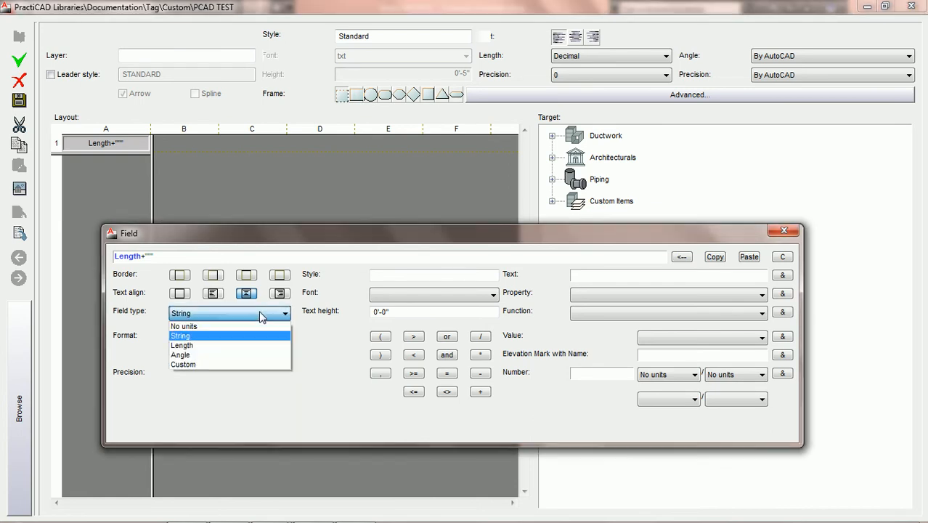
{"action": "left_click", "coordinate": [245, 345]}
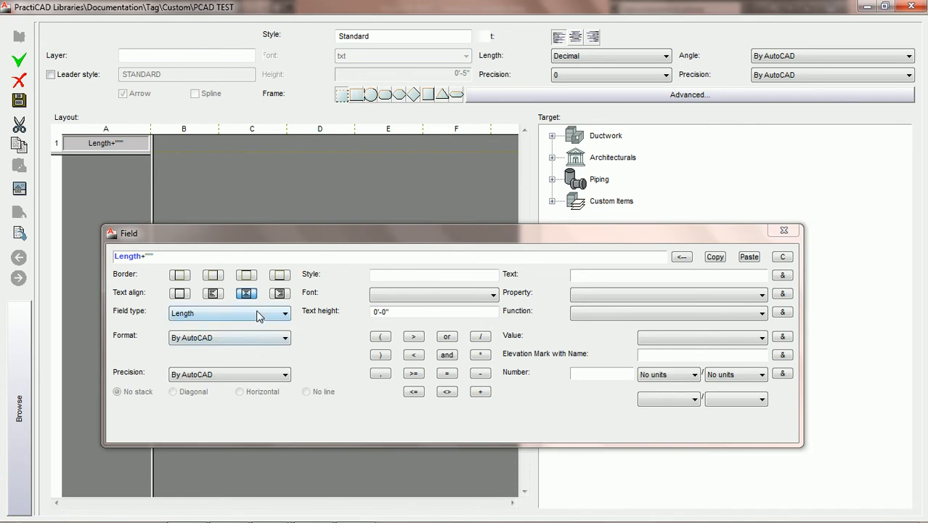
{"action": "left_click", "coordinate": [251, 314]}
{"action": "left_click", "coordinate": [234, 355]}
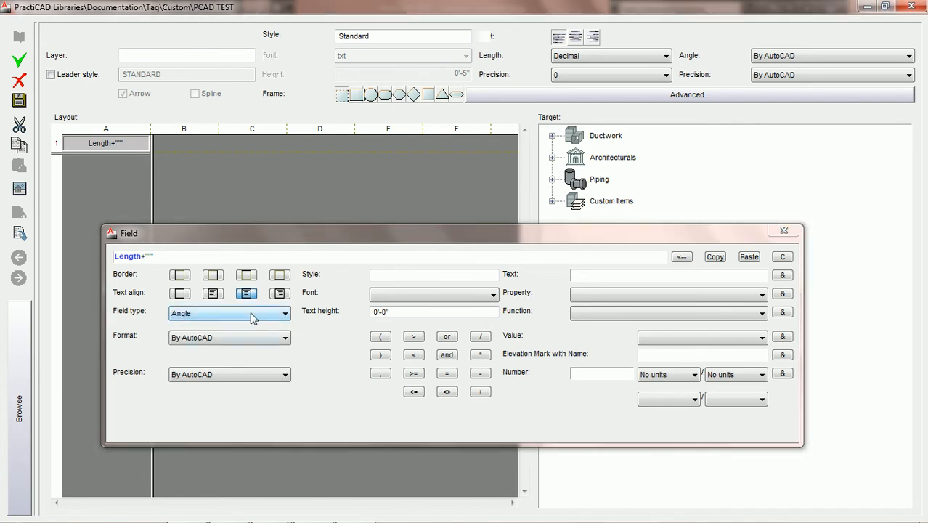
{"action": "left_click", "coordinate": [251, 313]}
{"action": "left_click", "coordinate": [234, 364]}
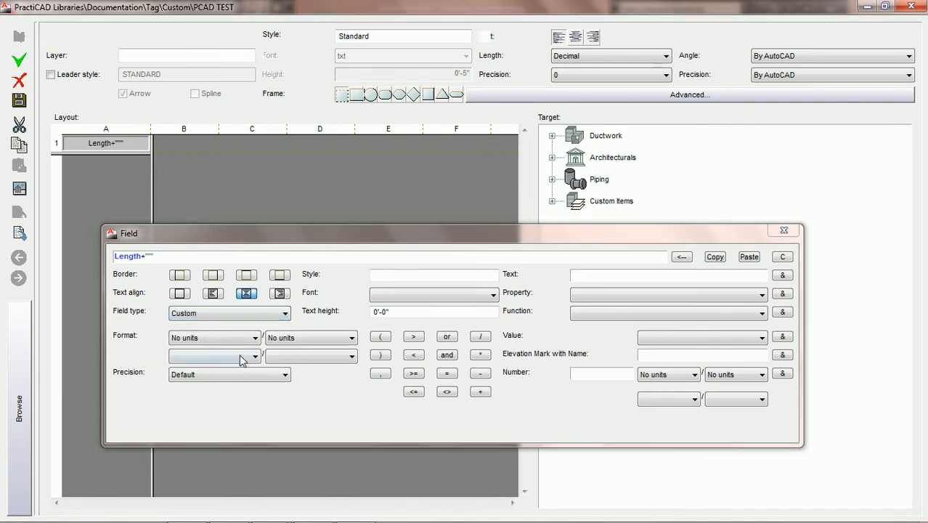
Step: Try the No units and String field types on the length field, and set it to Length
{"action": "left_click", "coordinate": [265, 313]}
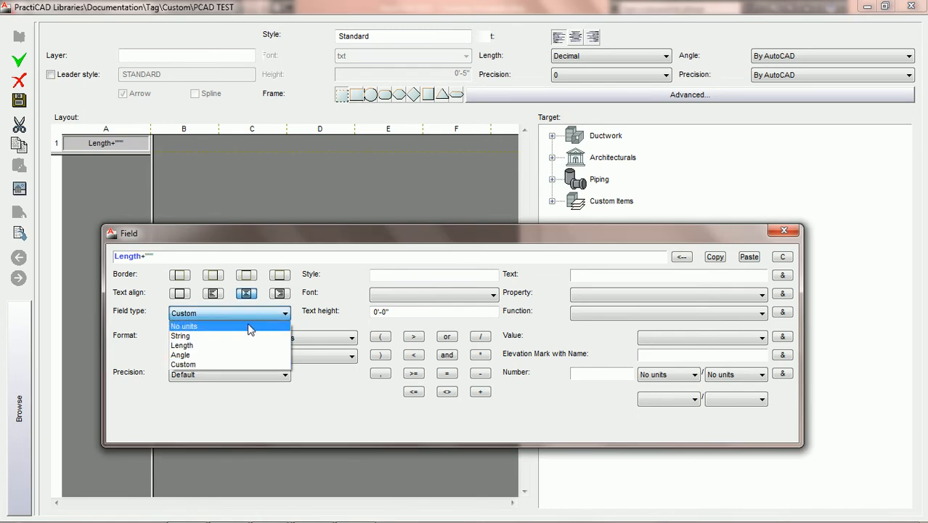
{"action": "left_click", "coordinate": [251, 326]}
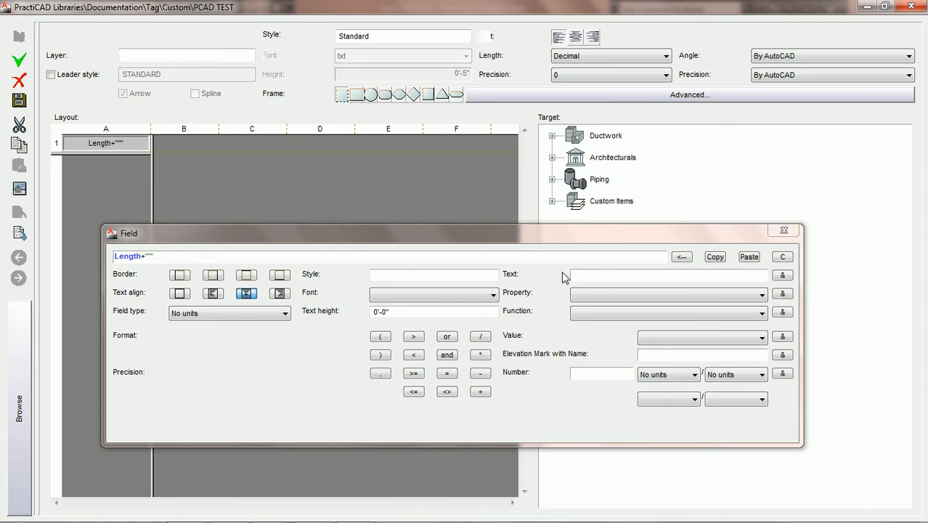
{"action": "left_click", "coordinate": [280, 313]}
{"action": "left_click", "coordinate": [207, 334]}
{"action": "left_click", "coordinate": [286, 313]}
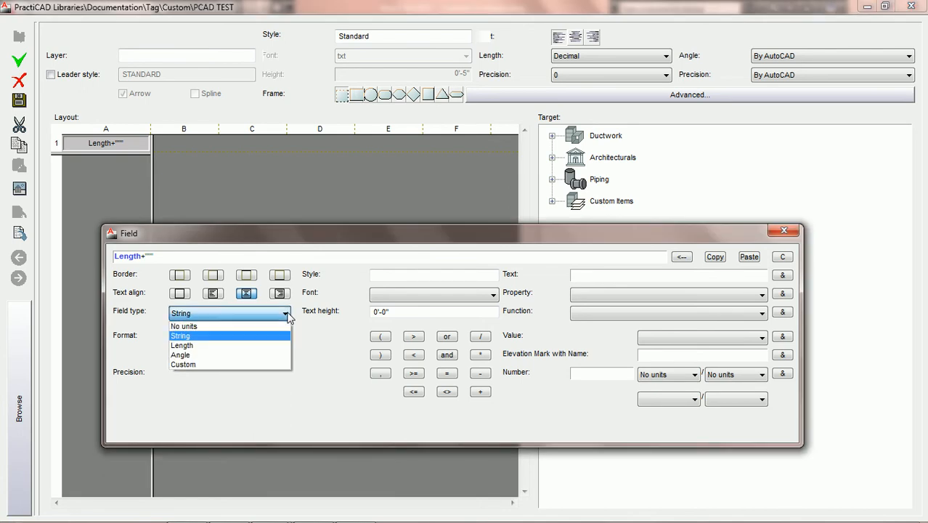
{"action": "left_click", "coordinate": [225, 346]}
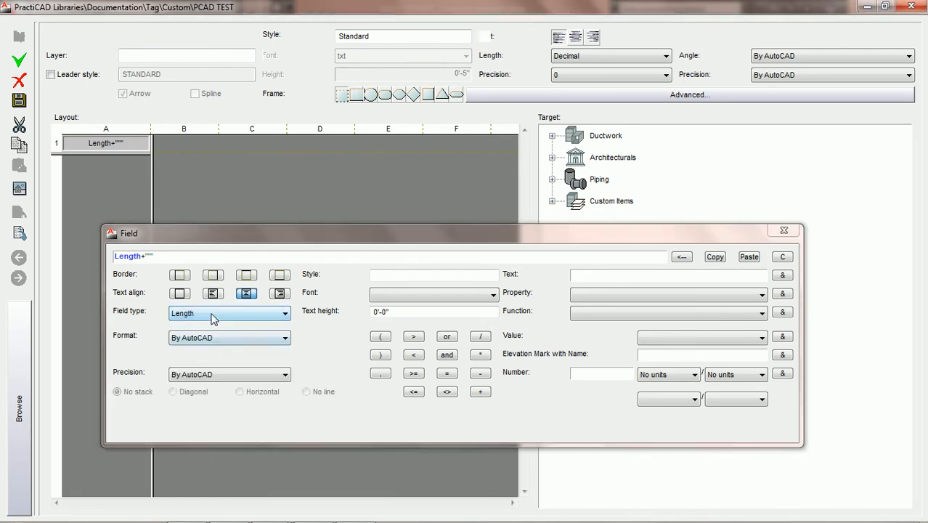
{"action": "left_click", "coordinate": [214, 314]}
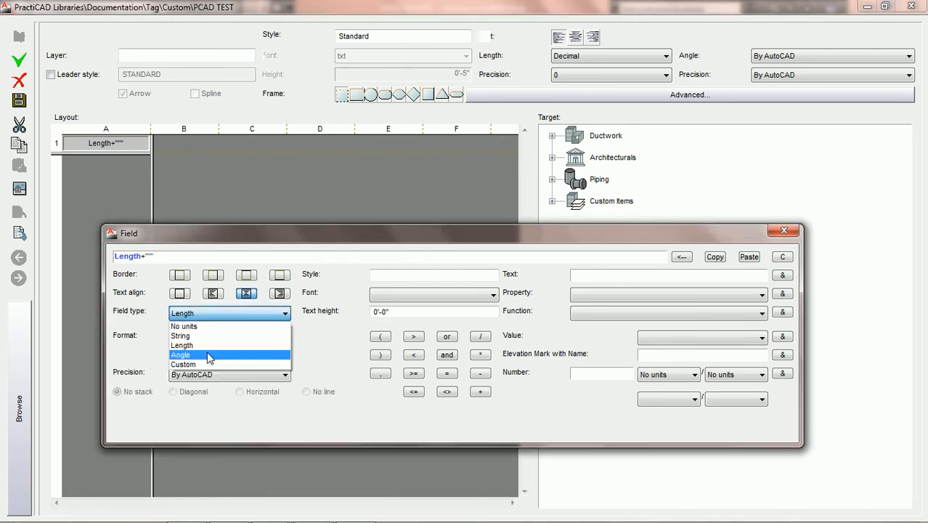
{"action": "left_click", "coordinate": [218, 345]}
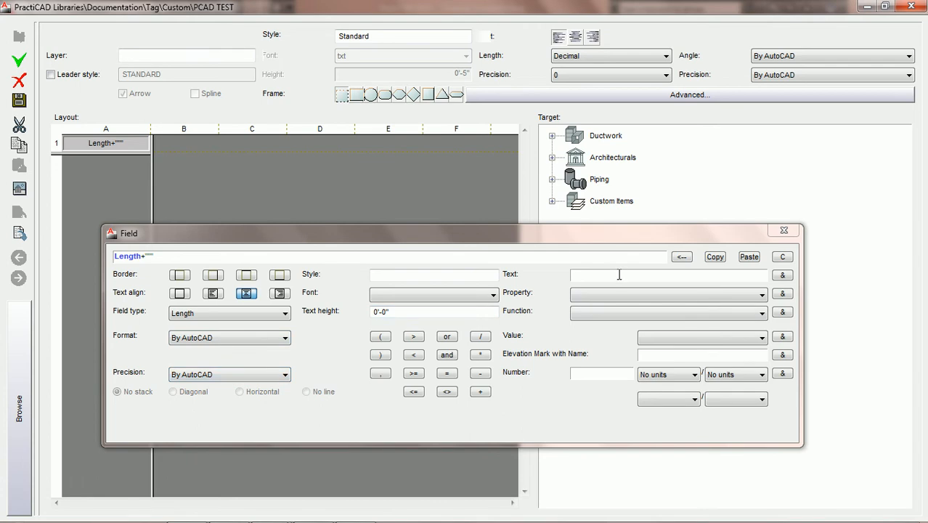
{"action": "left_click", "coordinate": [222, 314]}
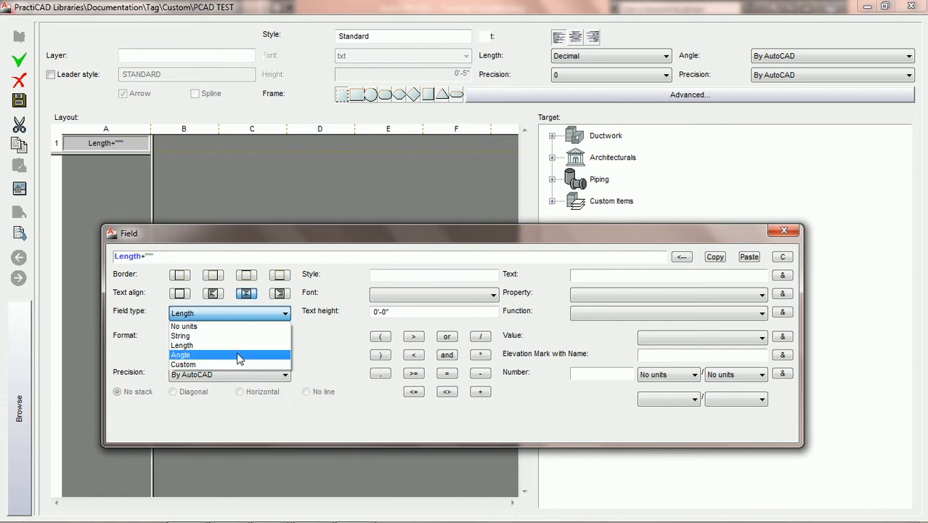
{"action": "left_click", "coordinate": [244, 346]}
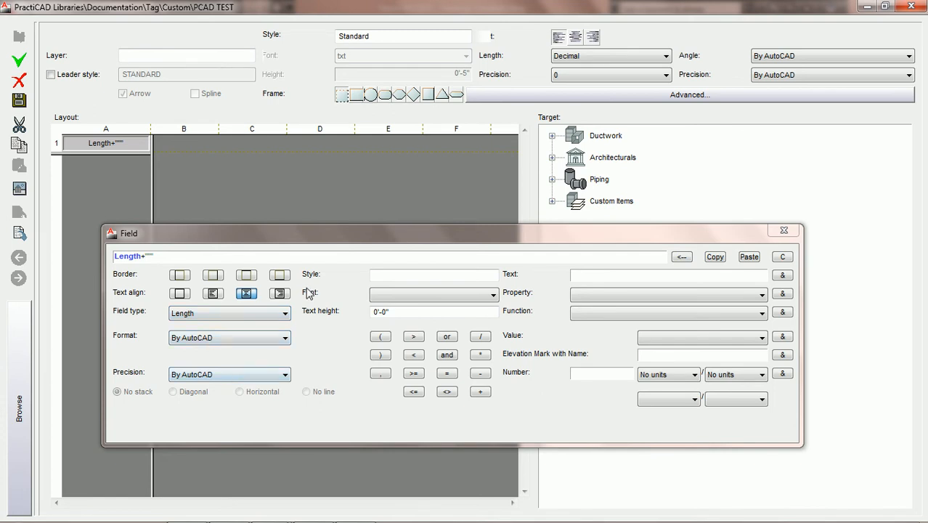
Step: Add an empty second row to the layout and set the length field's format to Fractional with 0 1/2 precision
{"action": "left_click_drag", "start_coordinate": [334, 235], "coordinate": [335, 252]}
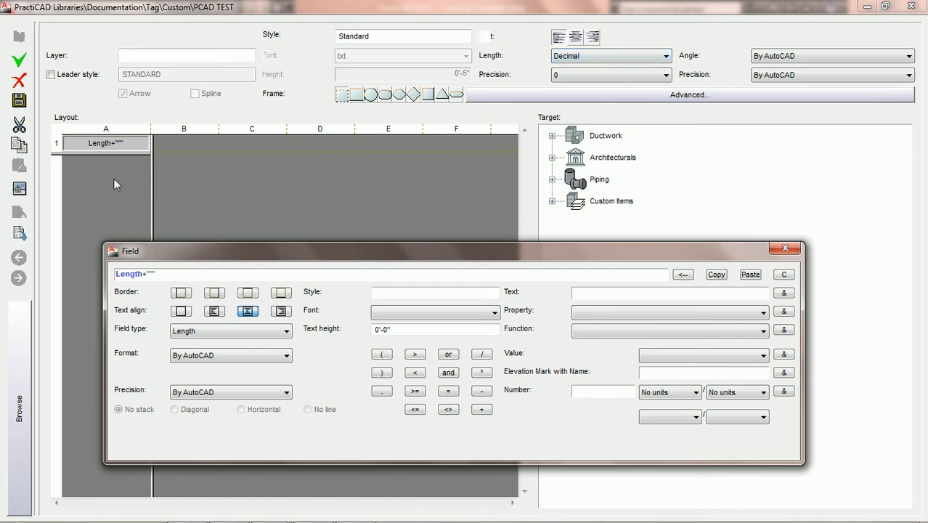
{"action": "left_click", "coordinate": [107, 154]}
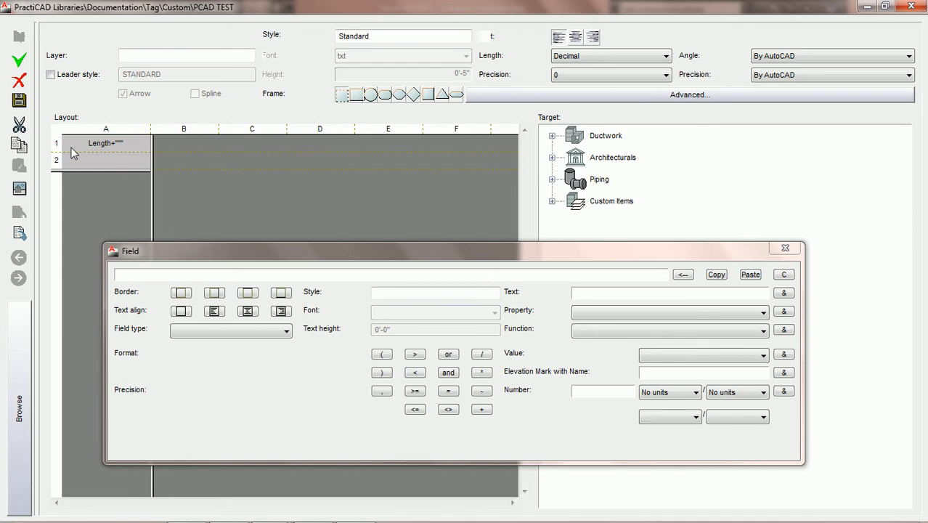
{"action": "left_click", "coordinate": [125, 142]}
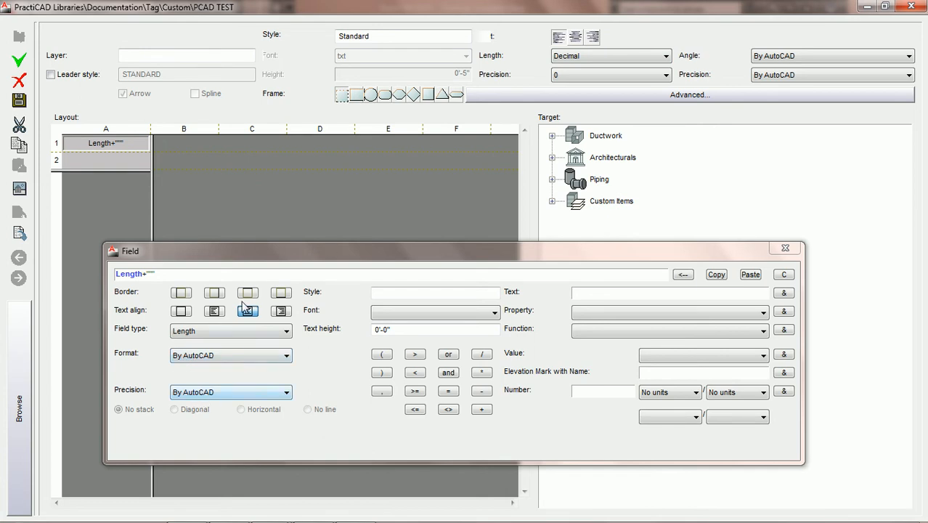
{"action": "left_click", "coordinate": [235, 357]}
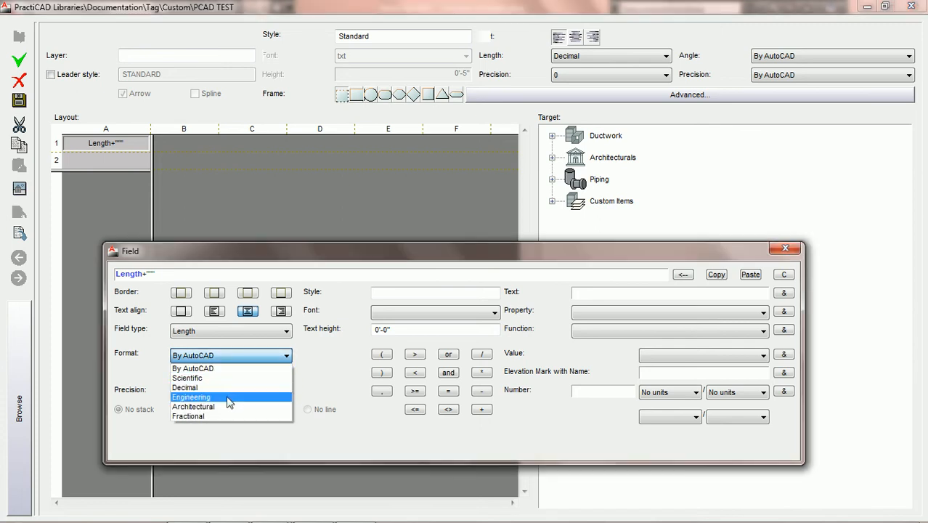
{"action": "left_click", "coordinate": [225, 417]}
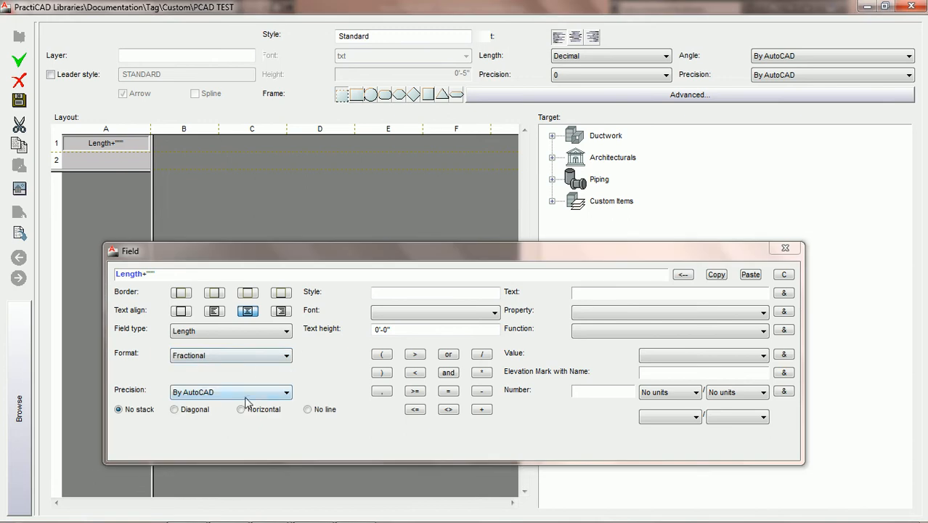
{"action": "left_click", "coordinate": [248, 392]}
{"action": "left_click", "coordinate": [218, 424]}
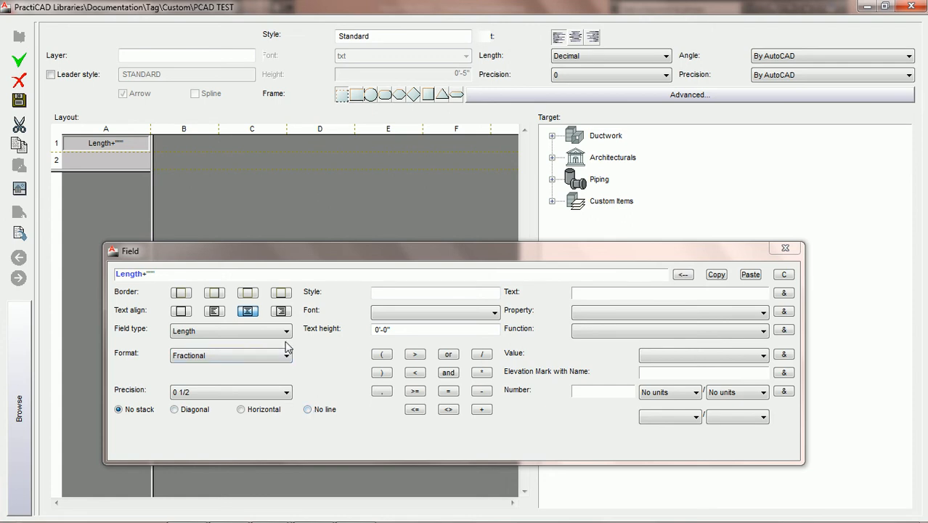
Step: Remove the empty second row, save the tag with the length field, and close the library
{"action": "left_click", "coordinate": [110, 175]}
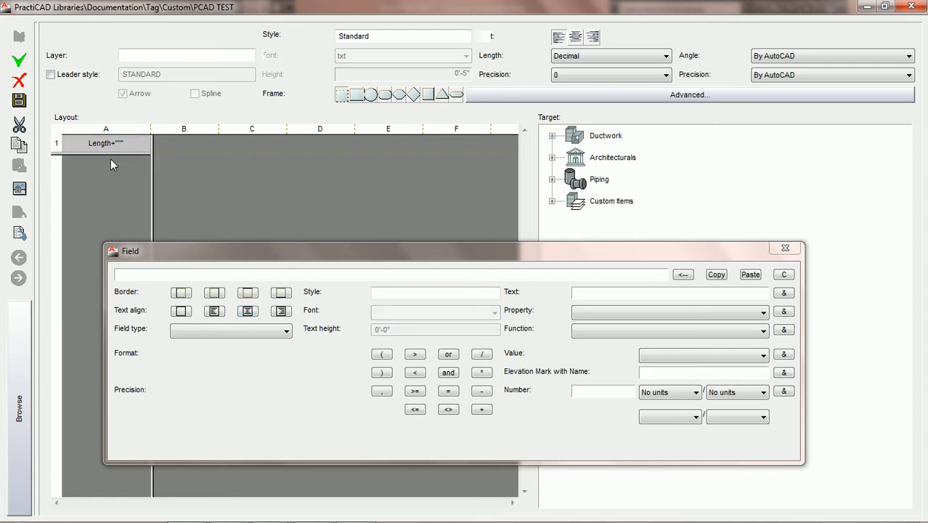
{"action": "left_click", "coordinate": [102, 144]}
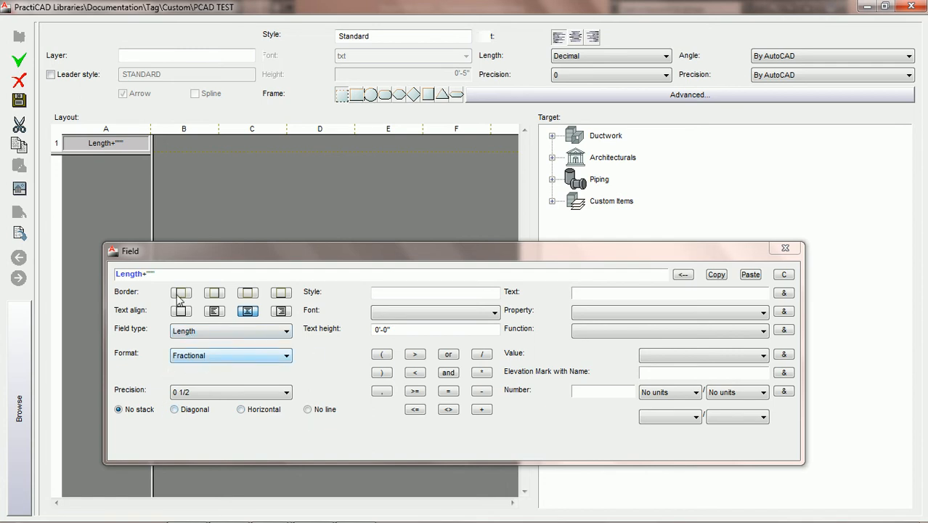
{"action": "left_click", "coordinate": [22, 101]}
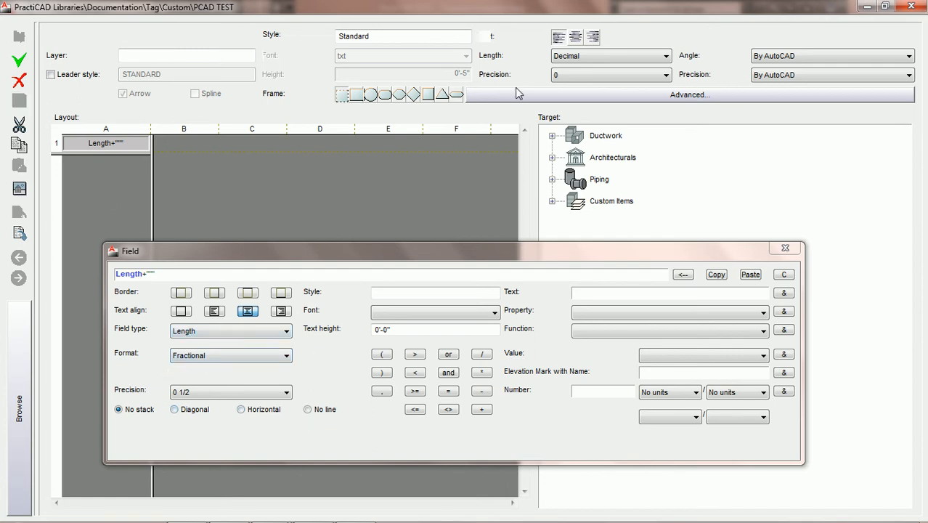
{"action": "left_click", "coordinate": [911, 6]}
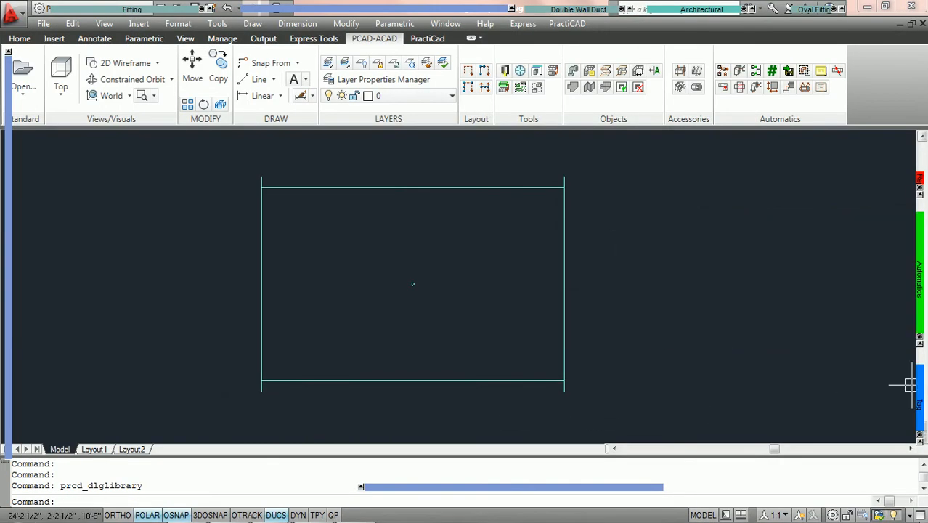
Step: Tag the duct with the fractional length tag, placed in the middle of its outline
{"action": "left_click", "coordinate": [917, 389]}
{"action": "left_click", "coordinate": [657, 434]}
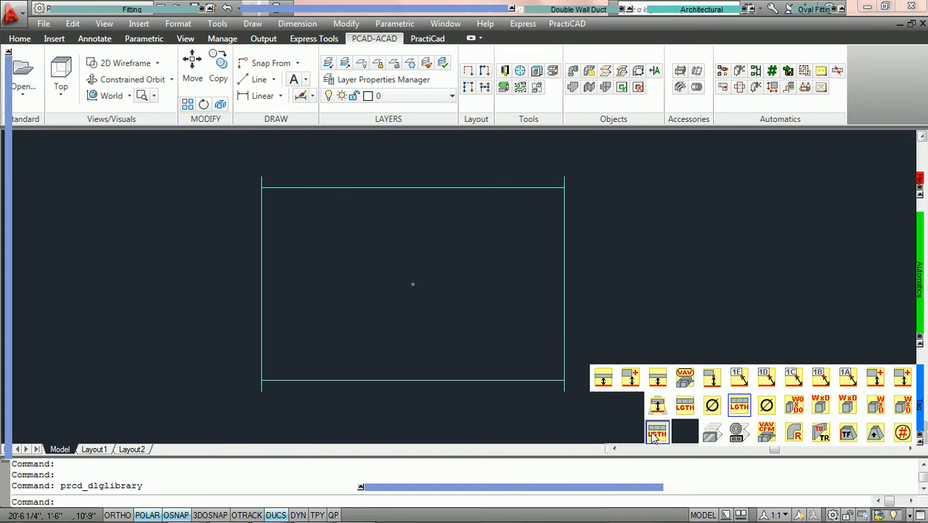
{"action": "left_click", "coordinate": [344, 278]}
{"action": "left_click", "coordinate": [353, 277]}
{"action": "scroll", "coordinate": [377, 317], "scroll_direction": "up", "scroll_amount": 2}
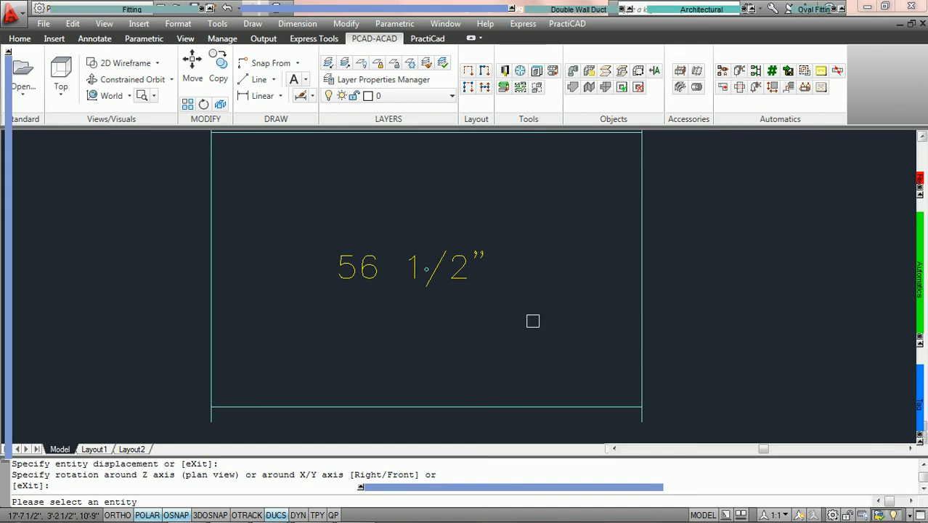
{"action": "middle_click_drag", "start_coordinate": [537, 261], "coordinate": [514, 279]}
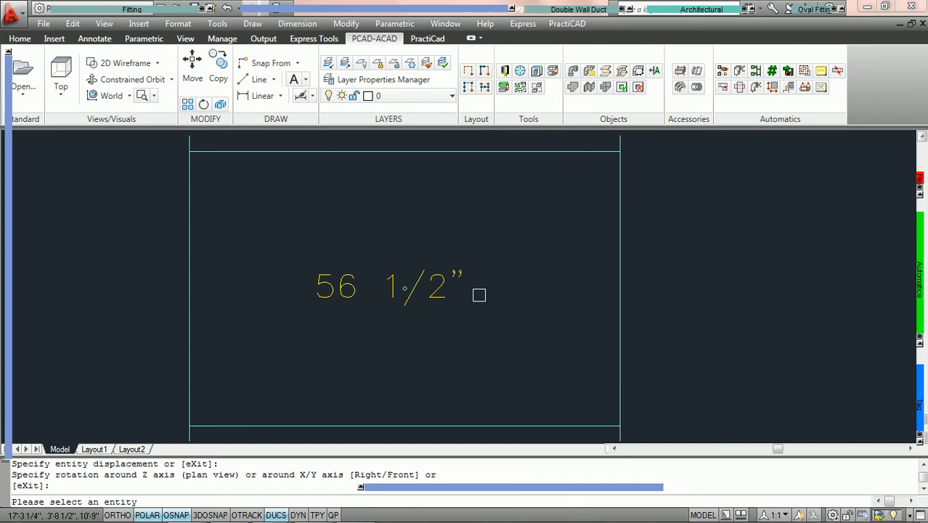
{"action": "key", "text": "Escape"}
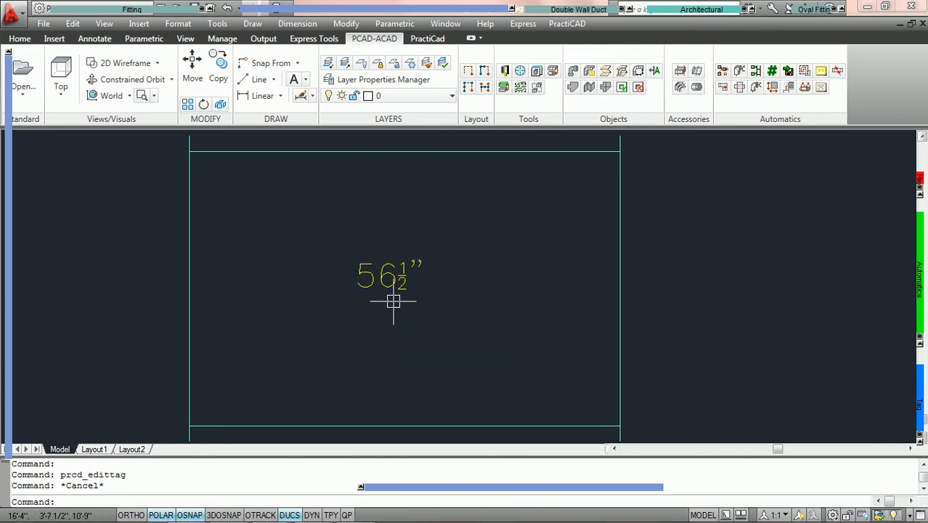
{"action": "scroll", "coordinate": [432, 274], "scroll_direction": "up", "scroll_amount": 1}
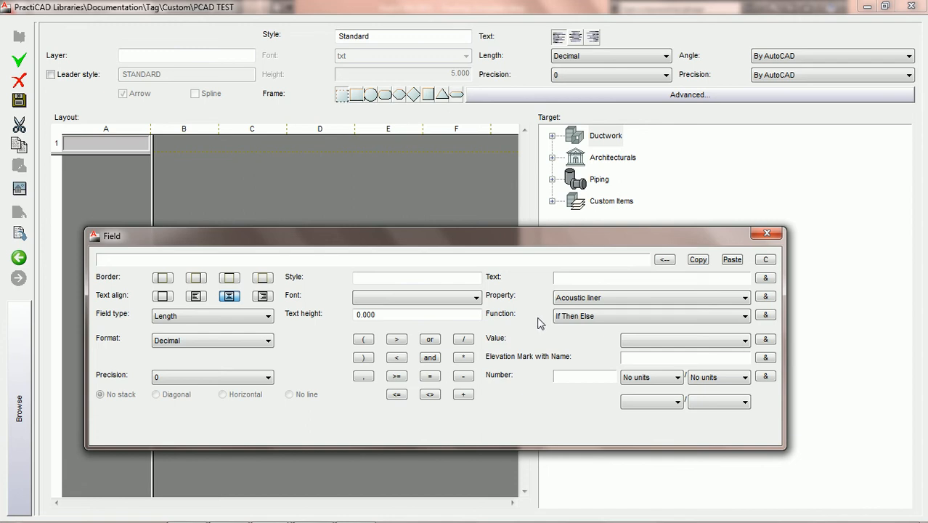
Step: Insert the If Then Else function into the empty field's expression
{"action": "left_click", "coordinate": [712, 320]}
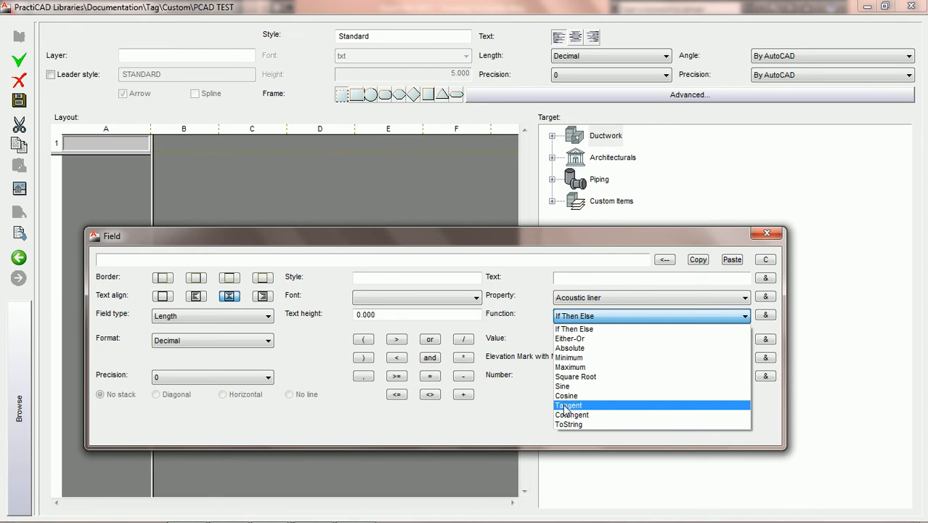
{"action": "left_click", "coordinate": [620, 334]}
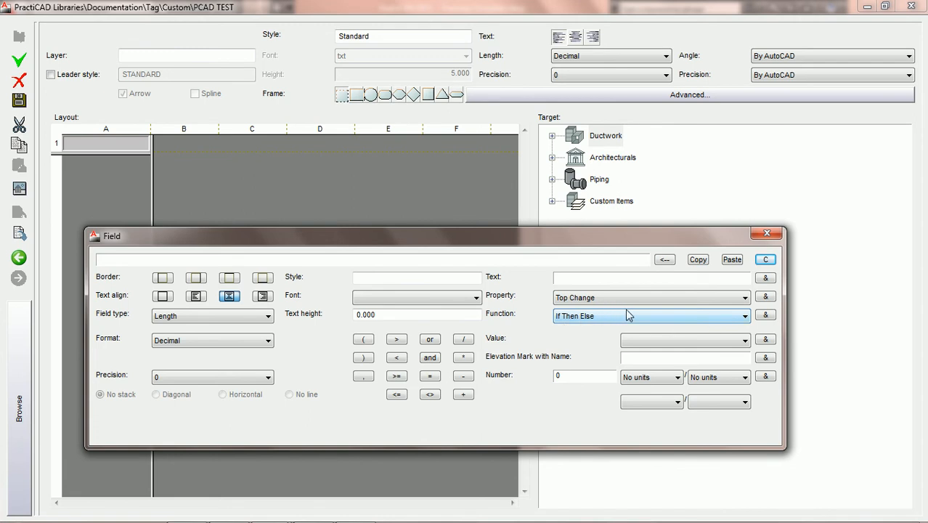
{"action": "left_click", "coordinate": [765, 315]}
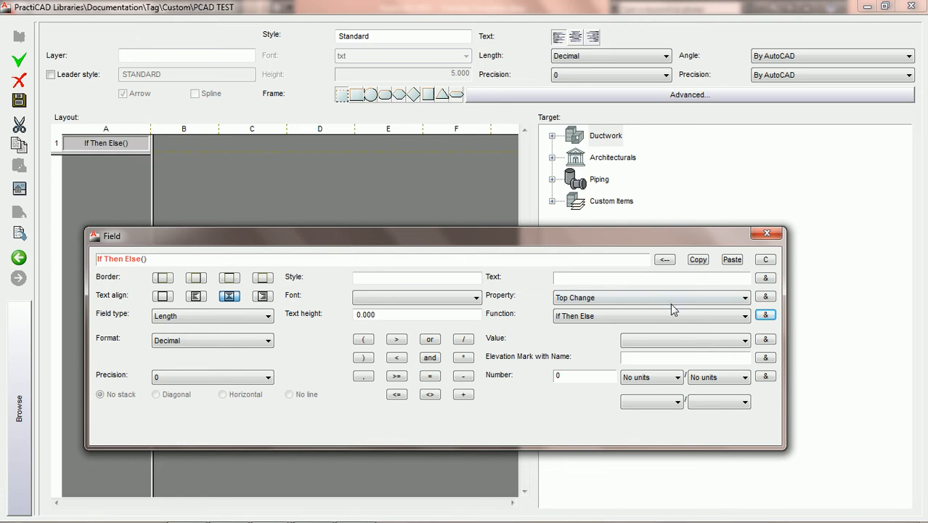
Step: Add the condition Top Change > 0 to the If Then Else function, with the number kept at No units
{"action": "left_click", "coordinate": [724, 305]}
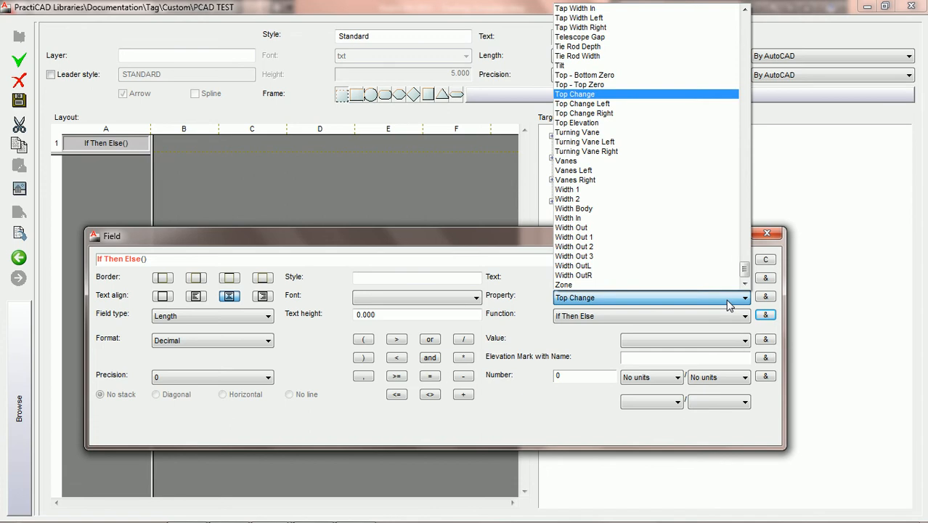
{"action": "left_click", "coordinate": [607, 95]}
{"action": "left_click", "coordinate": [765, 298]}
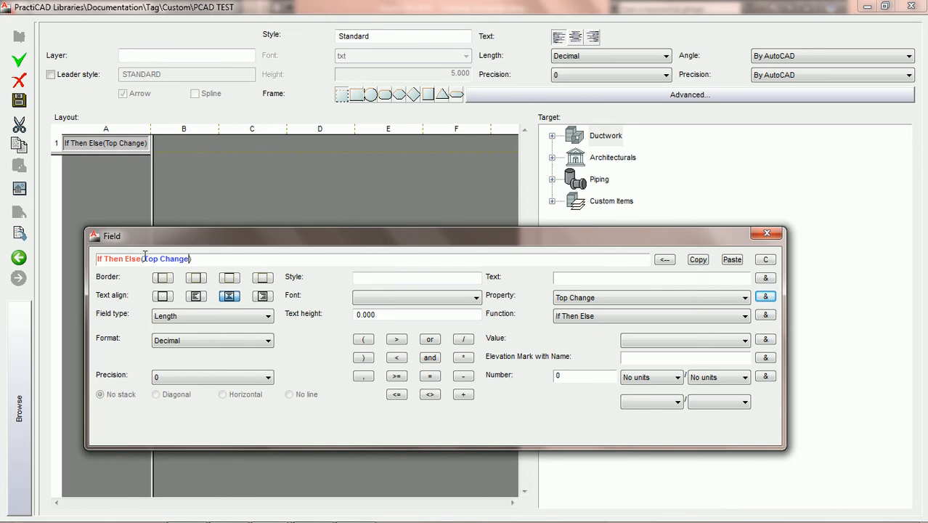
{"action": "left_click", "coordinate": [397, 340]}
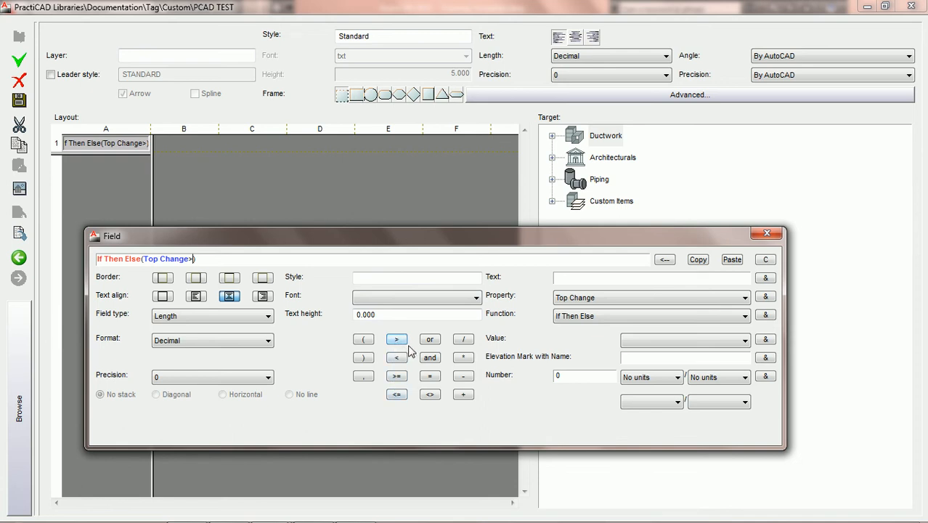
{"action": "double_click", "coordinate": [555, 375]}
{"action": "left_click", "coordinate": [767, 377]}
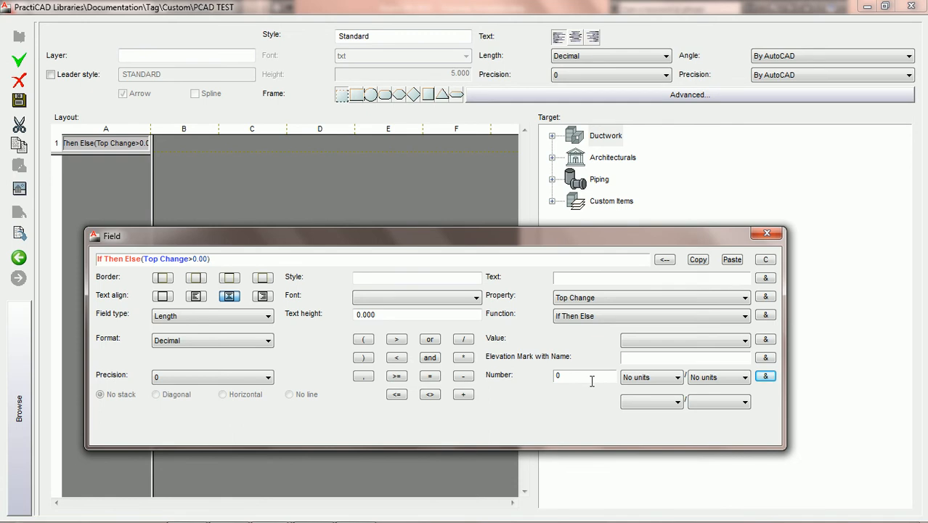
{"action": "left_click", "coordinate": [675, 378]}
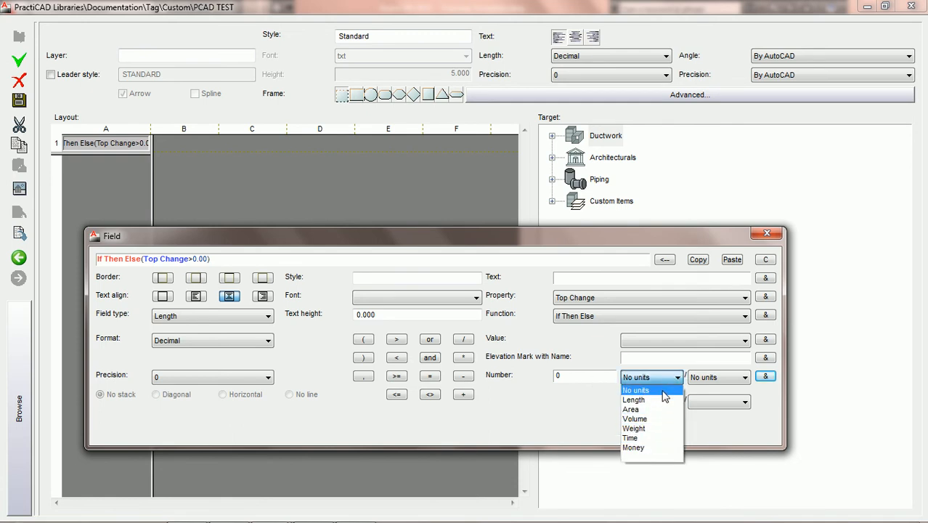
{"action": "left_click", "coordinate": [662, 390]}
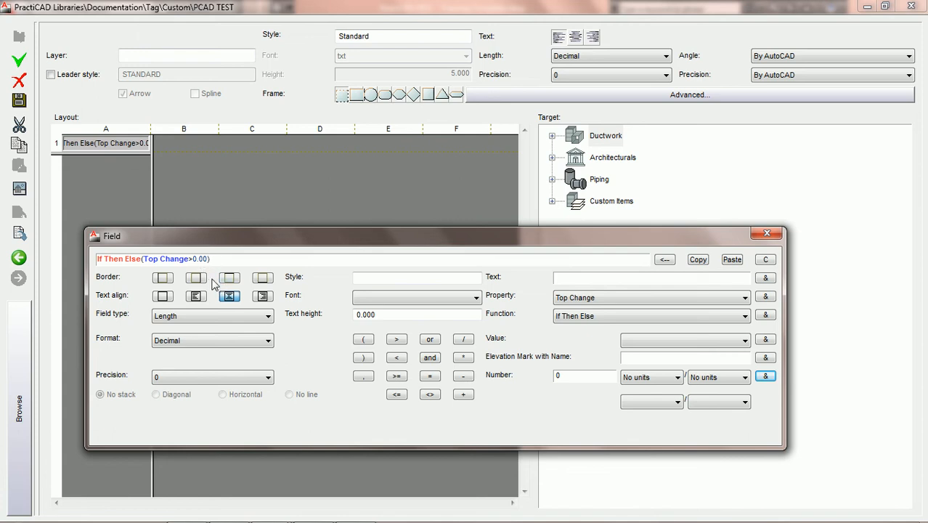
Step: Add the text TU as the function's second argument, with a comma before and after it
{"action": "type", "text": ")"}
{"action": "left_click", "coordinate": [363, 376]}
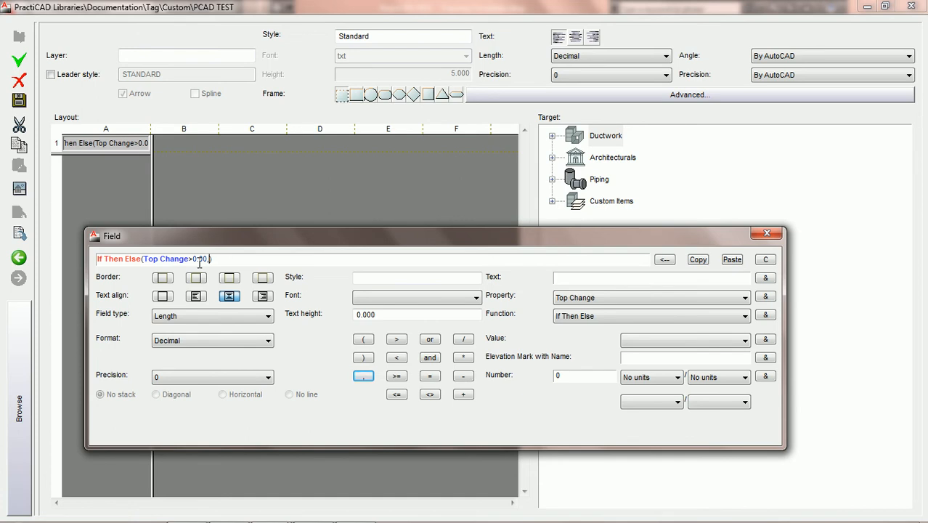
{"action": "left_click", "coordinate": [661, 278]}
{"action": "type", "text": "t"}
{"action": "key", "text": "BackSpace"}
{"action": "type", "text": "TU"}
{"action": "left_click", "coordinate": [765, 279]}
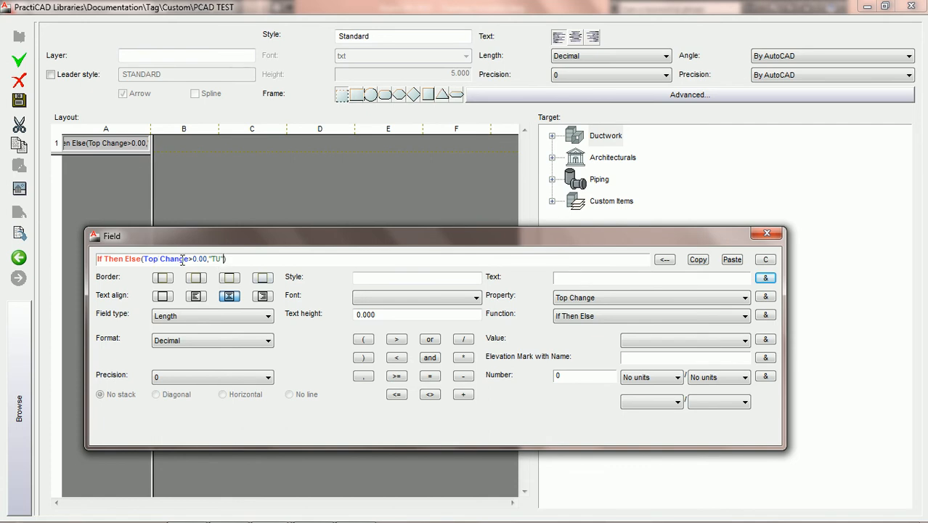
{"action": "left_click", "coordinate": [363, 377]}
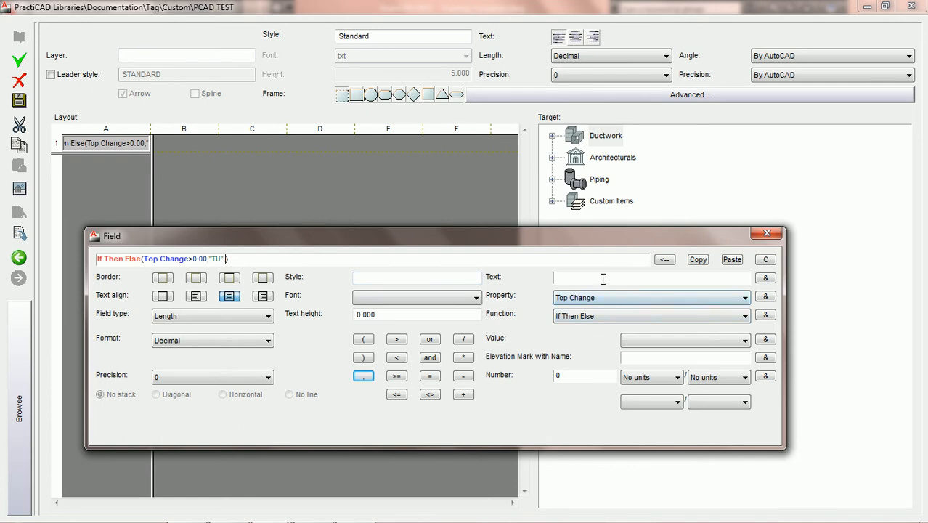
Step: Add the text TD as the If Then Else function's third argument, save the tag and close the library editor
{"action": "type", "text": "TD"}
{"action": "left_click", "coordinate": [766, 279]}
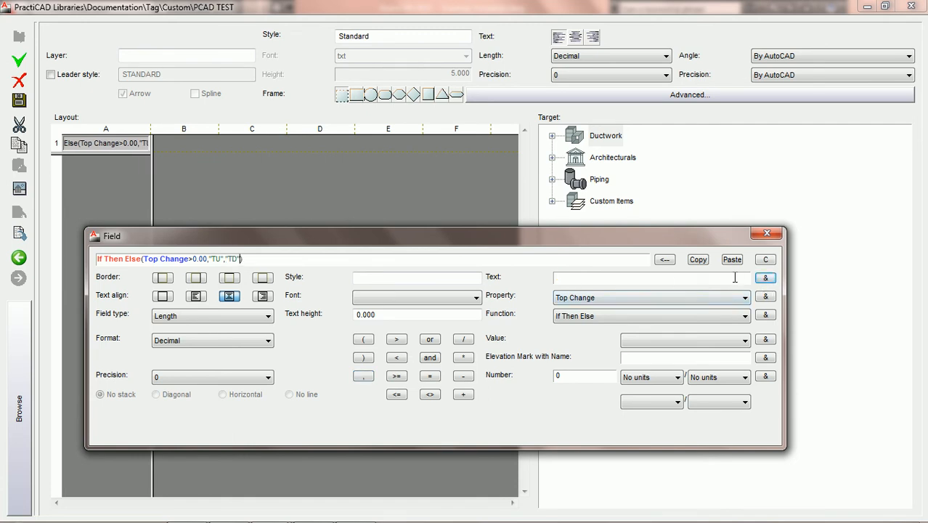
{"action": "left_click", "coordinate": [144, 259]}
{"action": "left_click", "coordinate": [19, 102]}
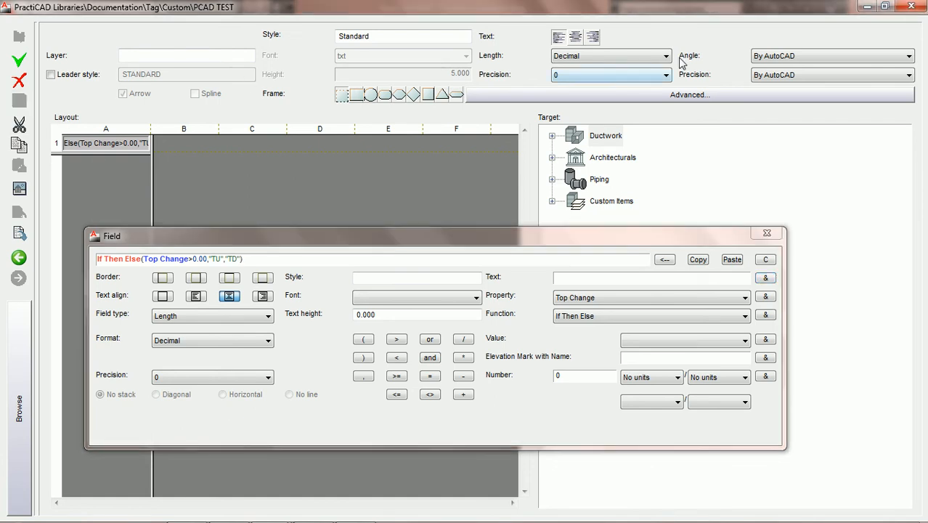
{"action": "left_click", "coordinate": [911, 5]}
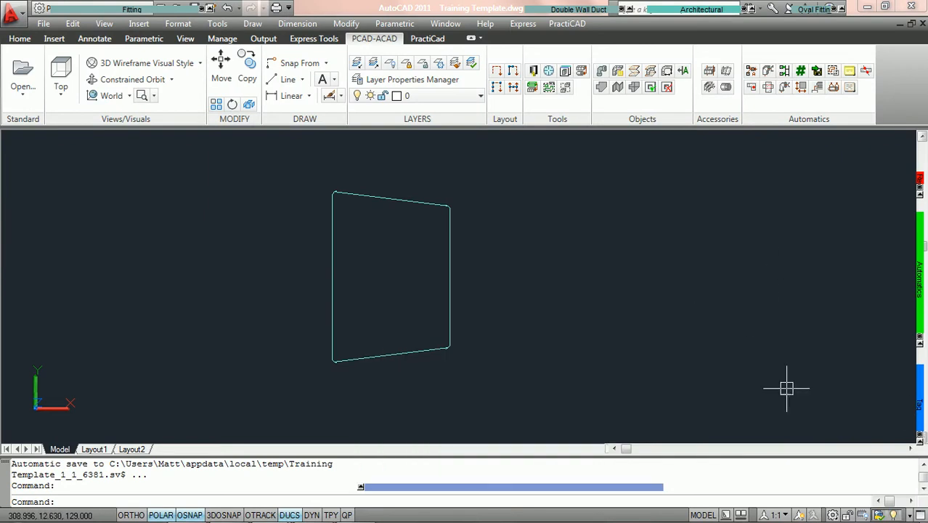
Step: Tag the duct fitting with the custom tag, placed in the middle of its outline with object snap turned off
{"action": "mouse_move", "coordinate": [922, 406]}
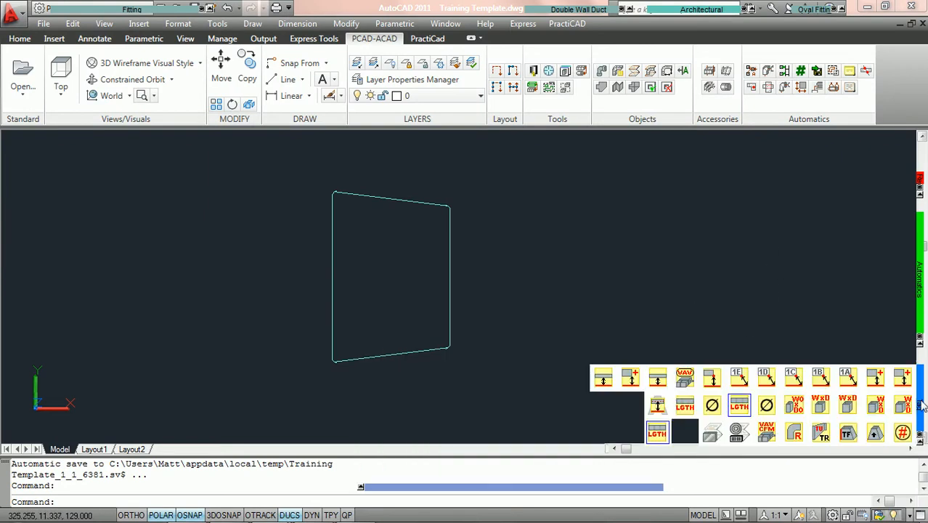
{"action": "left_click", "coordinate": [656, 434]}
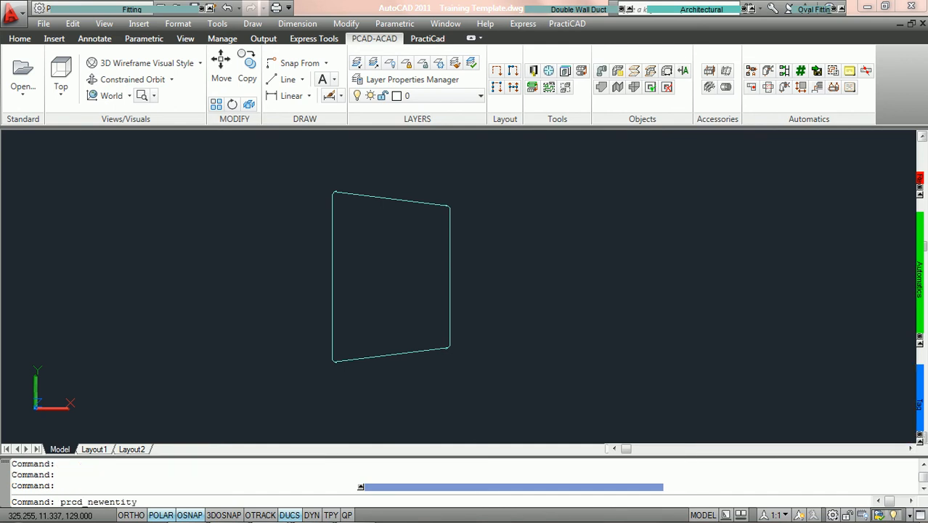
{"action": "left_click", "coordinate": [383, 198]}
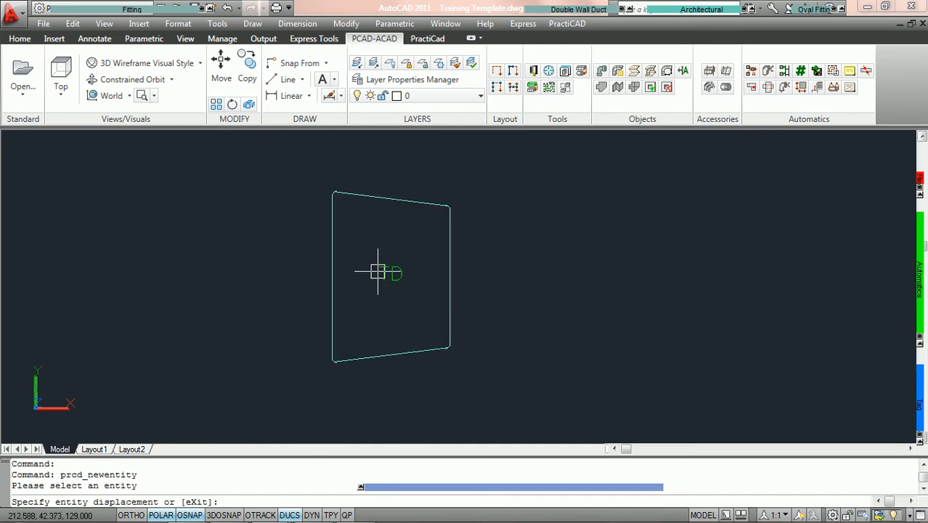
{"action": "scroll", "coordinate": [378, 273], "scroll_direction": "up", "scroll_amount": 3}
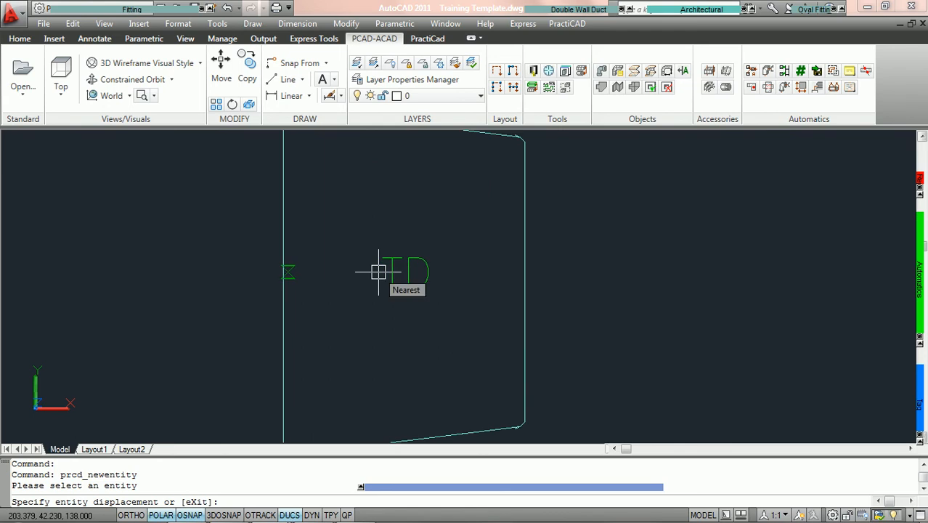
{"action": "key", "text": "F3"}
{"action": "left_click", "coordinate": [377, 273]}
{"action": "left_click", "coordinate": [379, 274]}
{"action": "key", "text": "Escape"}
Step: Open the properties of the tagged fitting and set its Top Change to 8
{"action": "scroll", "coordinate": [588, 276], "scroll_direction": "down", "scroll_amount": 3}
{"action": "middle_click_drag", "start_coordinate": [605, 271], "coordinate": [387, 259]}
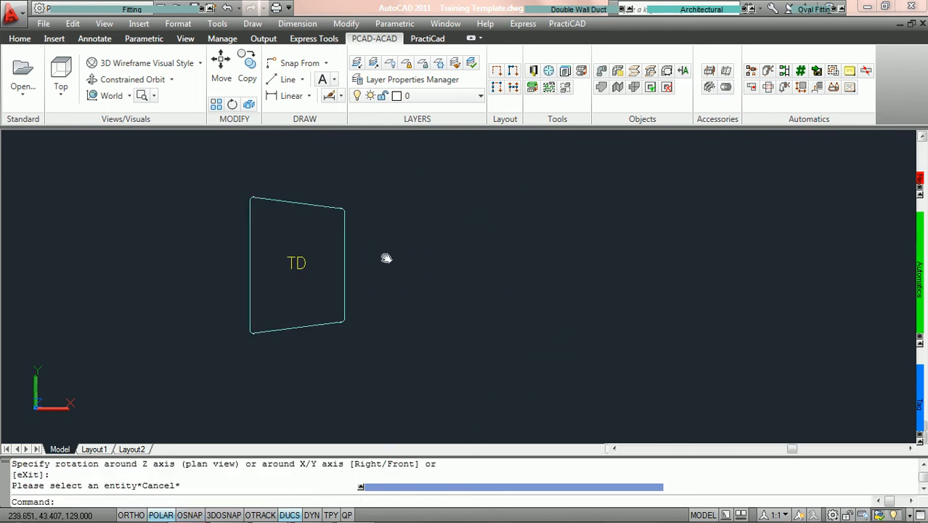
{"action": "scroll", "coordinate": [387, 259], "scroll_direction": "up", "scroll_amount": 1}
{"action": "double_click", "coordinate": [327, 273]}
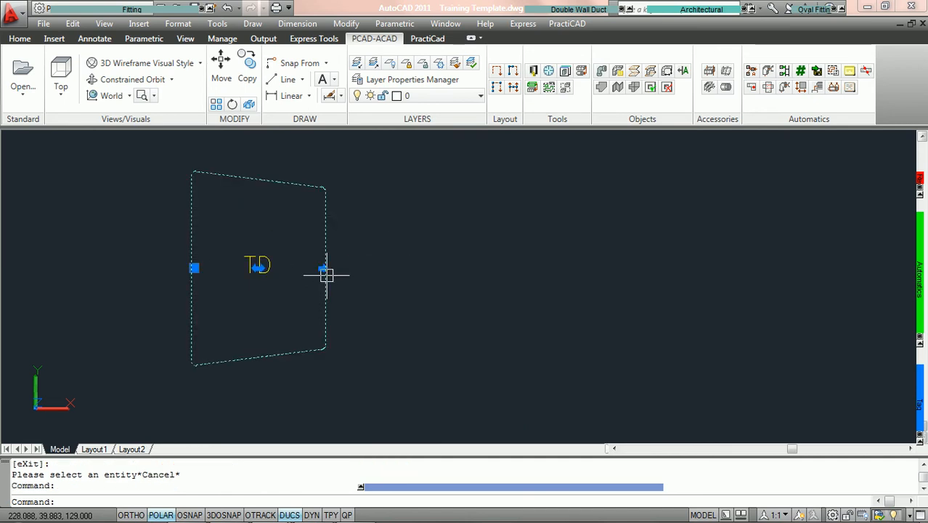
{"action": "left_click", "coordinate": [815, 360]}
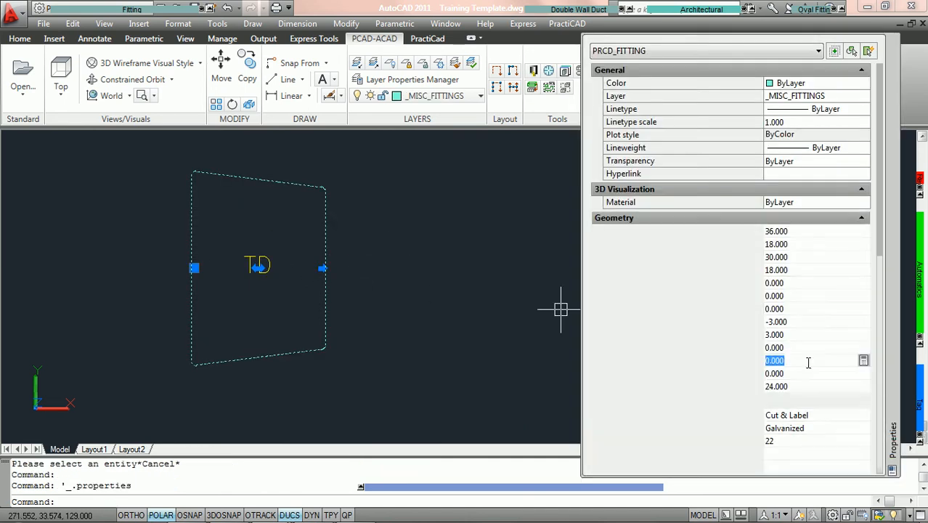
{"action": "type", "text": "8"}
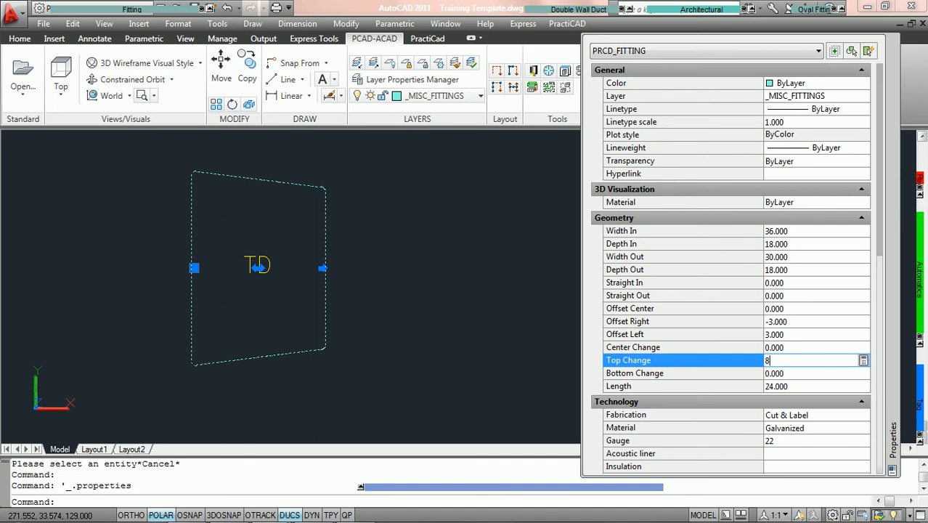
{"action": "key", "text": "Tab"}
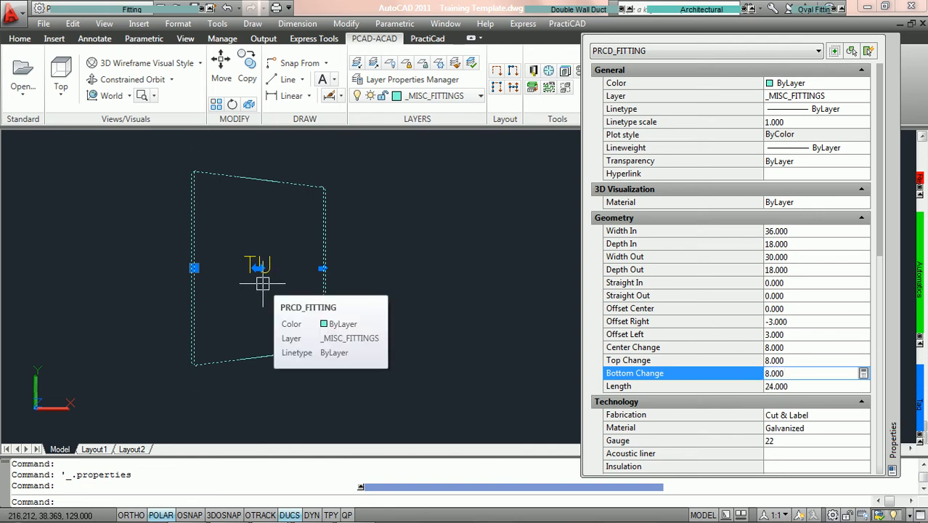
Step: Set the fitting's Top Change to -8 to test the tag's other result
{"action": "left_click", "coordinate": [804, 360]}
{"action": "type", "text": "-"}
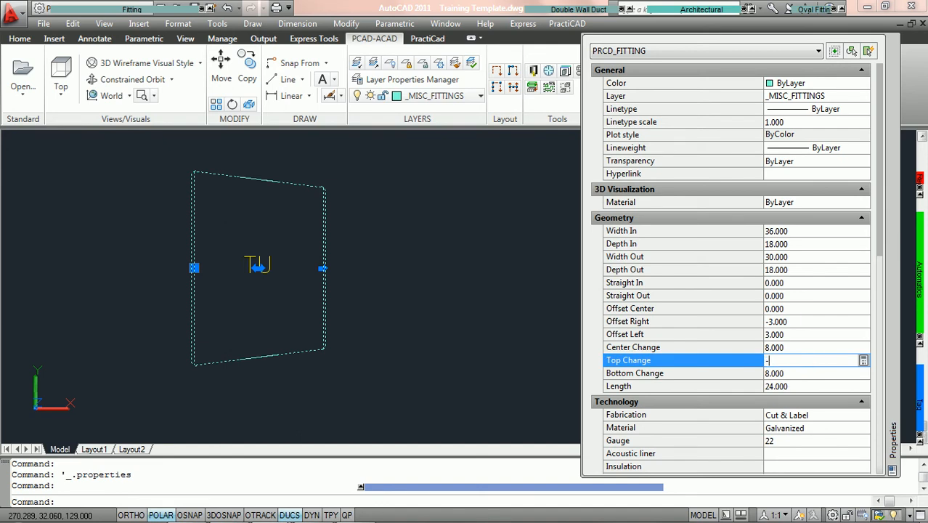
{"action": "type", "text": "8"}
{"action": "key", "text": "Return"}
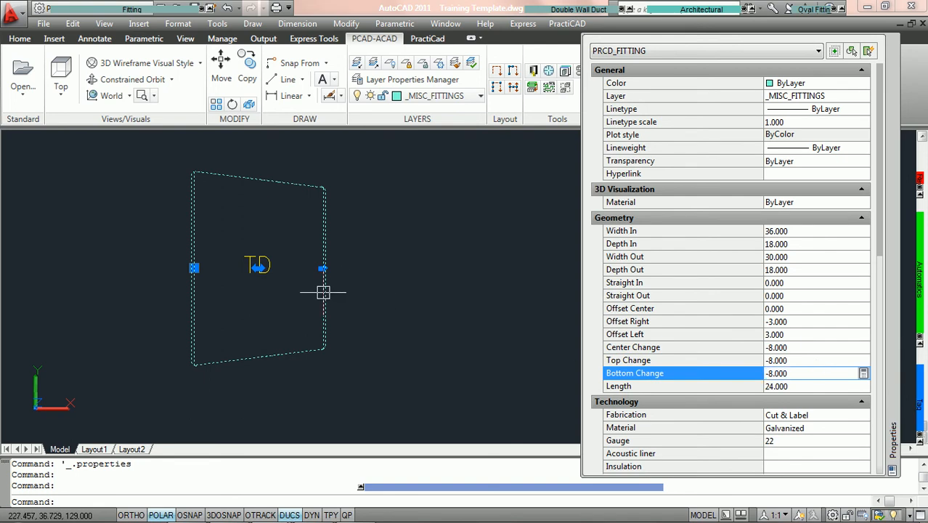
{"action": "scroll", "coordinate": [256, 269], "scroll_direction": "up", "scroll_amount": 3}
{"action": "scroll", "coordinate": [338, 278], "scroll_direction": "down", "scroll_amount": 3}
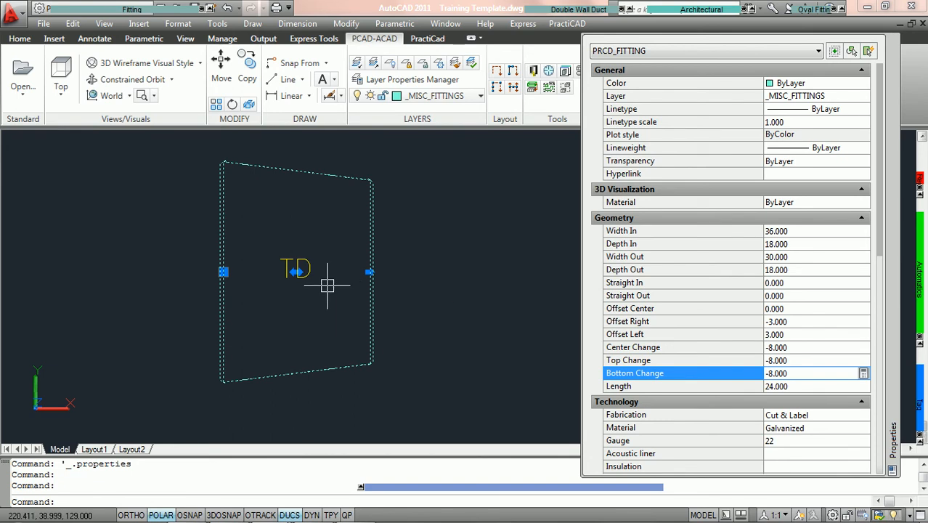
{"action": "mouse_move", "coordinate": [327, 286]}
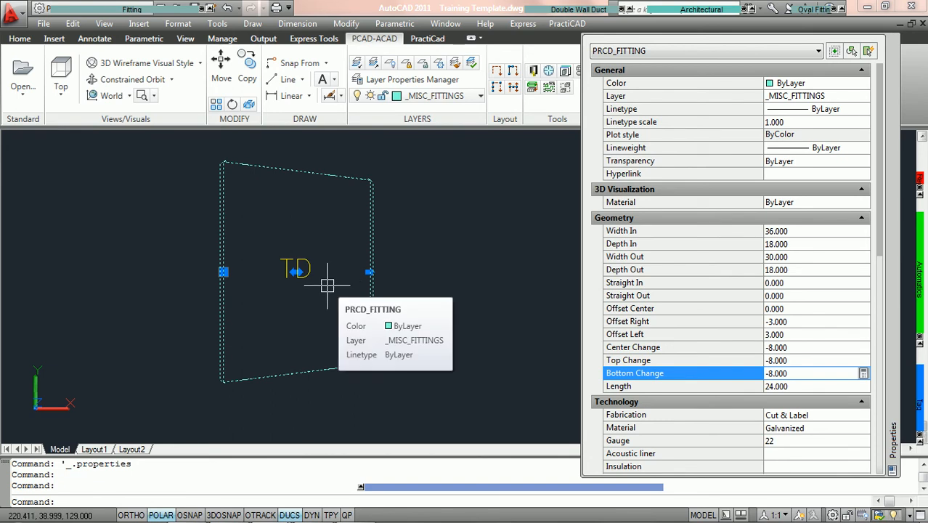
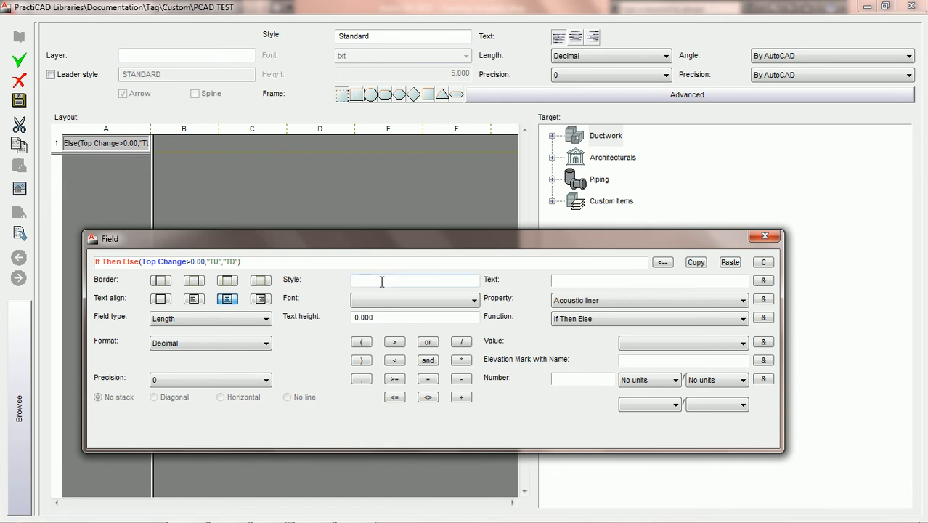
Step: Clear the PCAD TEST field's expression and rebuild it with an If Then Else function containing the Top Change property
{"action": "left_click", "coordinate": [765, 263]}
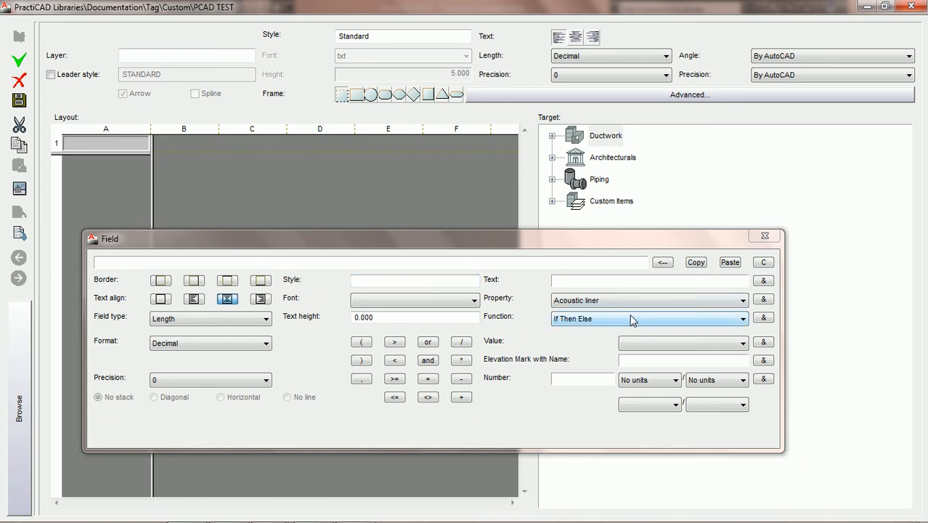
{"action": "left_click", "coordinate": [764, 318]}
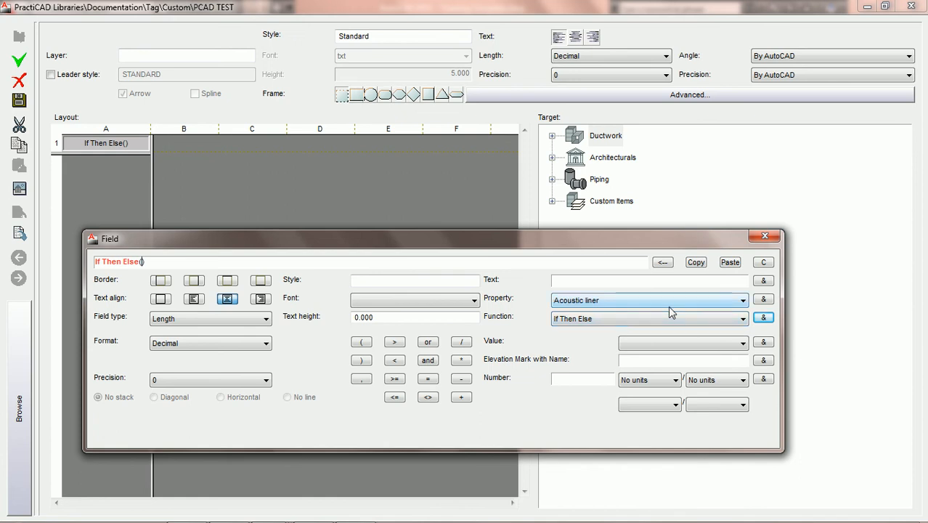
{"action": "left_click", "coordinate": [742, 300]}
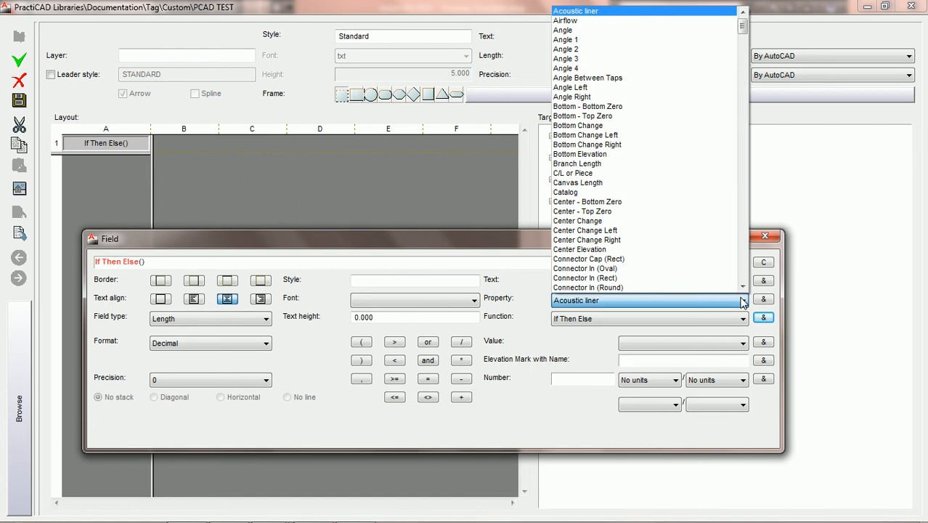
{"action": "key", "text": "t"}
{"action": "left_click", "coordinate": [743, 288]}
{"action": "left_click", "coordinate": [743, 288]}
{"action": "left_click_drag", "start_coordinate": [743, 288], "coordinate": [743, 287]}
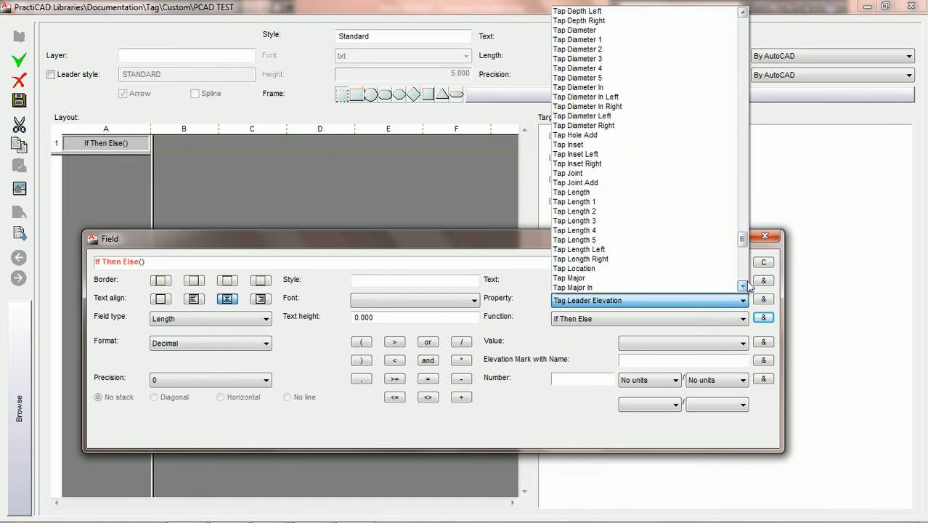
{"action": "mouse_move", "coordinate": [746, 246]}
{"action": "left_mouse_down"}
{"action": "mouse_move", "coordinate": [742, 270]}
{"action": "mouse_move", "coordinate": [745, 259]}
{"action": "left_mouse_up"}
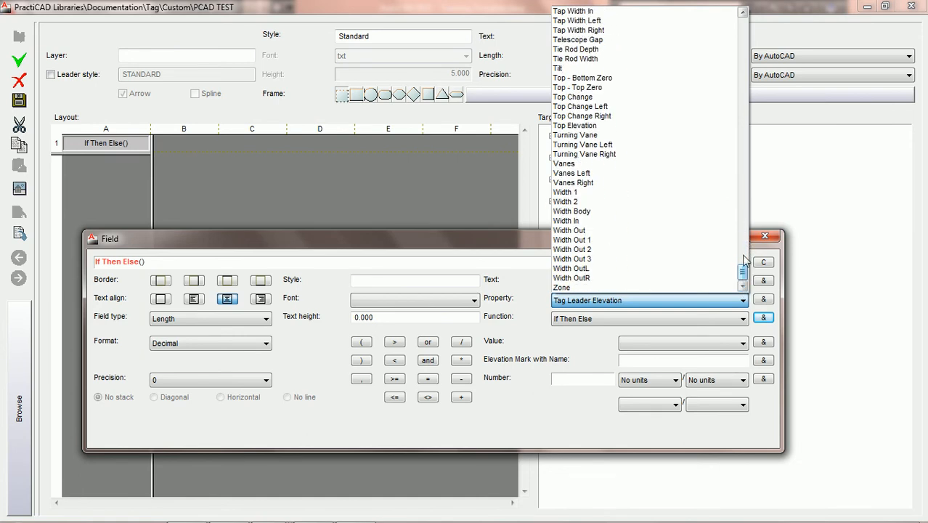
{"action": "left_click", "coordinate": [610, 99]}
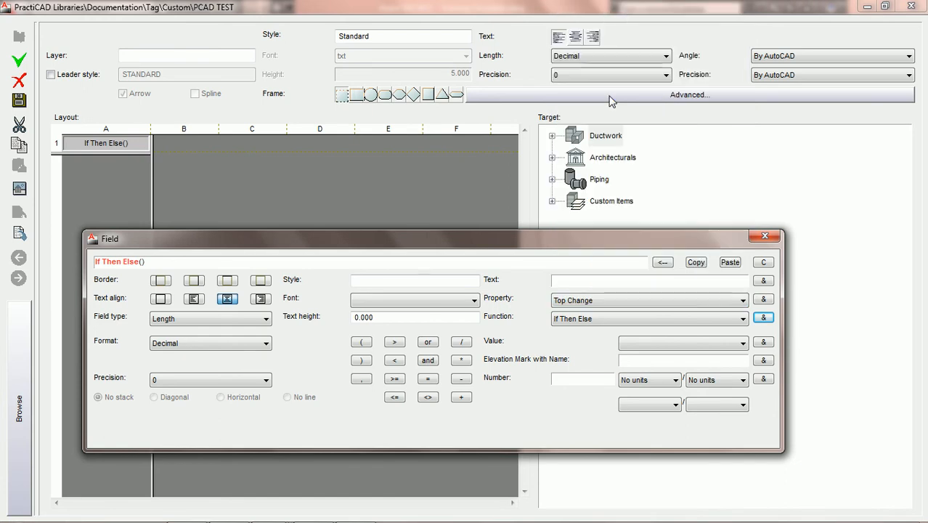
{"action": "left_click", "coordinate": [763, 300]}
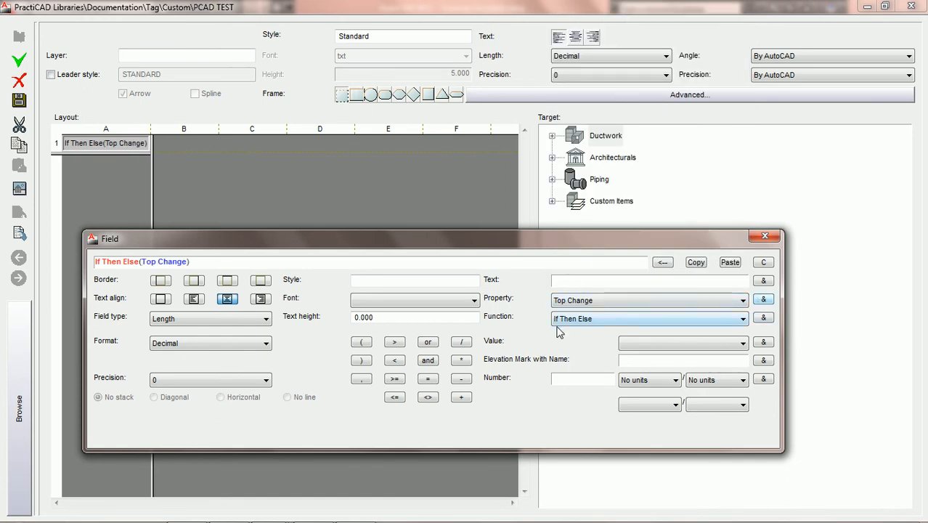
Step: Complete the condition as Top Change = 0, with the number kept at No units
{"action": "left_click", "coordinate": [428, 378]}
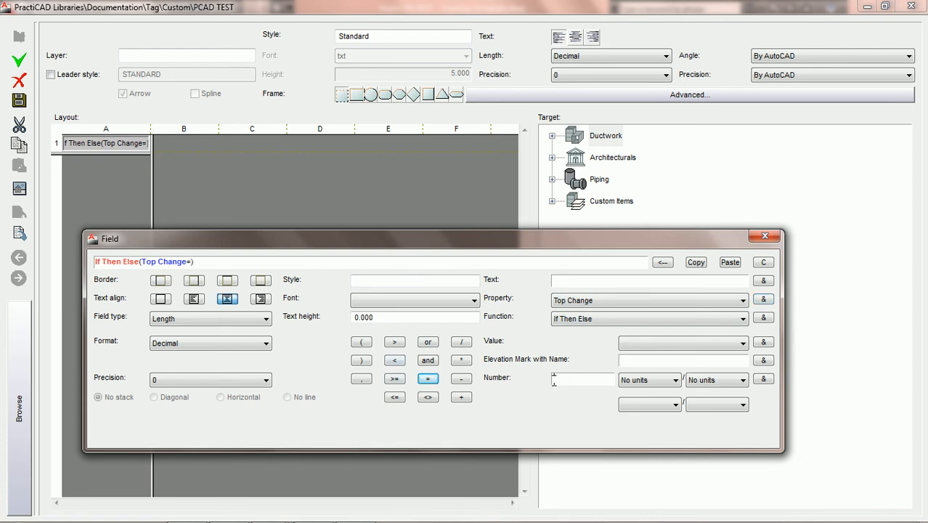
{"action": "left_click", "coordinate": [559, 380]}
{"action": "type", "text": "0"}
{"action": "left_click", "coordinate": [765, 380]}
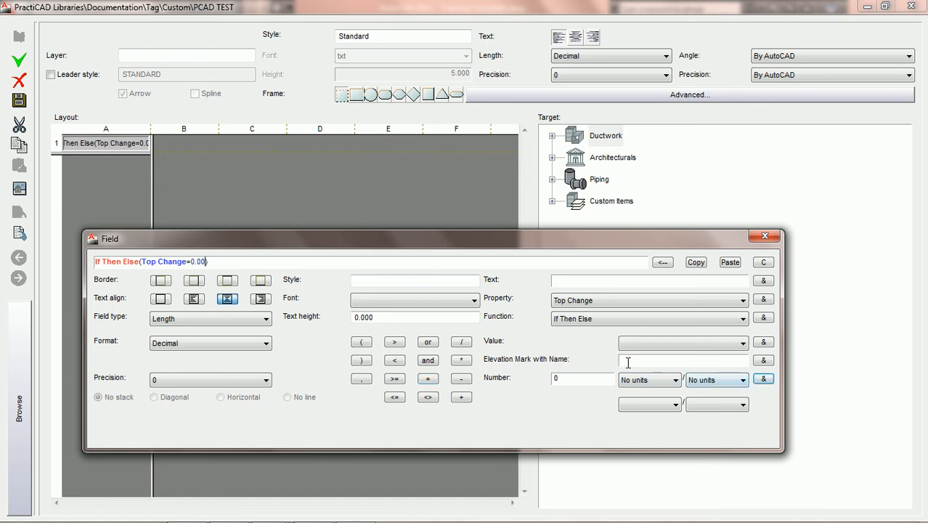
Step: Add the text TF as the function's second argument, with a comma before and after it
{"action": "left_click", "coordinate": [362, 379]}
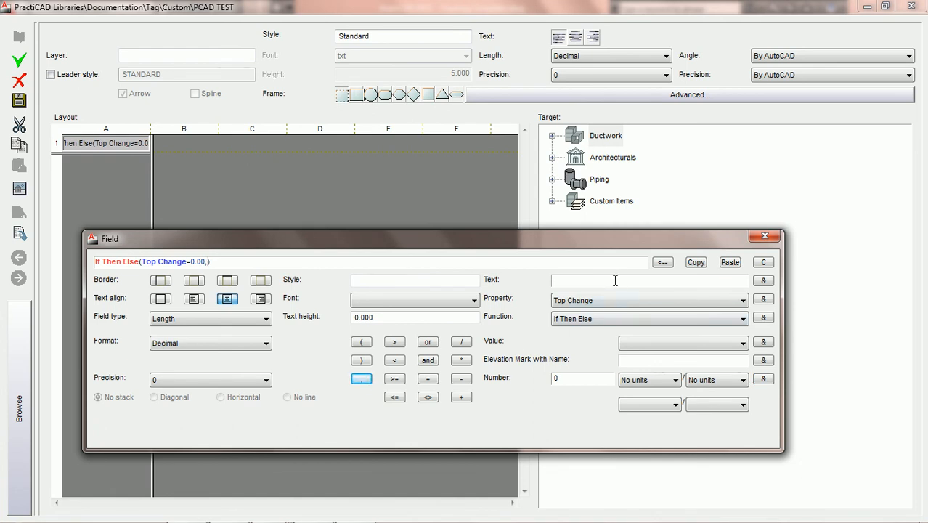
{"action": "type", "text": "TF"}
{"action": "left_click", "coordinate": [764, 282]}
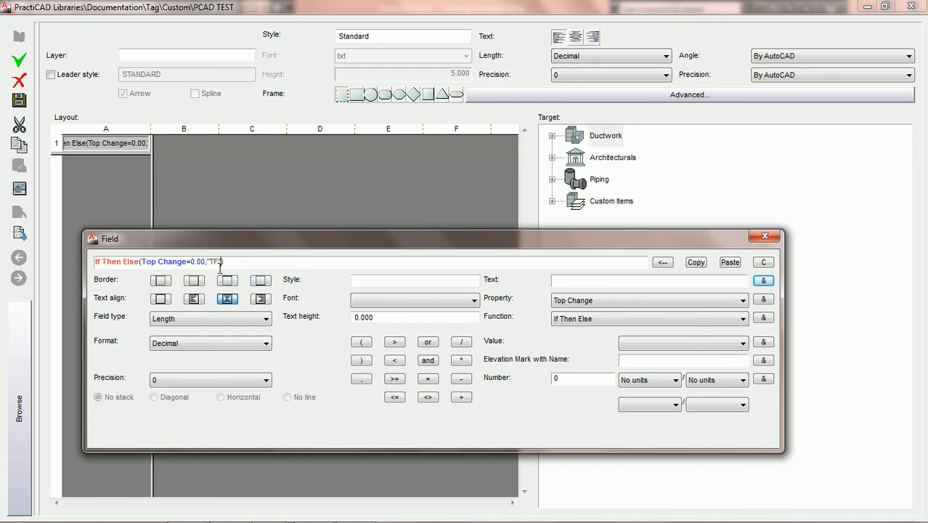
{"action": "type", "text": ")"}
{"action": "left_click", "coordinate": [361, 380]}
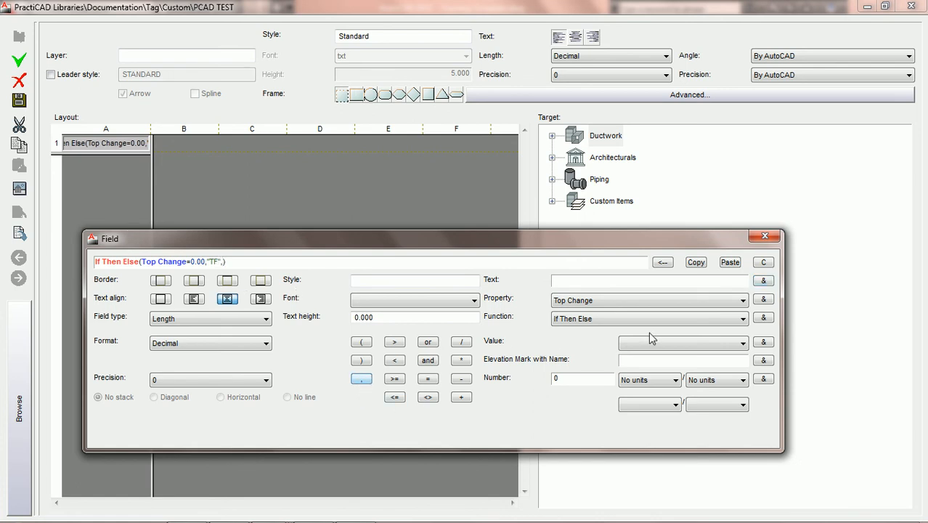
Step: Nest a second If Then Else function as the third argument, with the condition Bottom Change = 0
{"action": "left_click", "coordinate": [764, 319]}
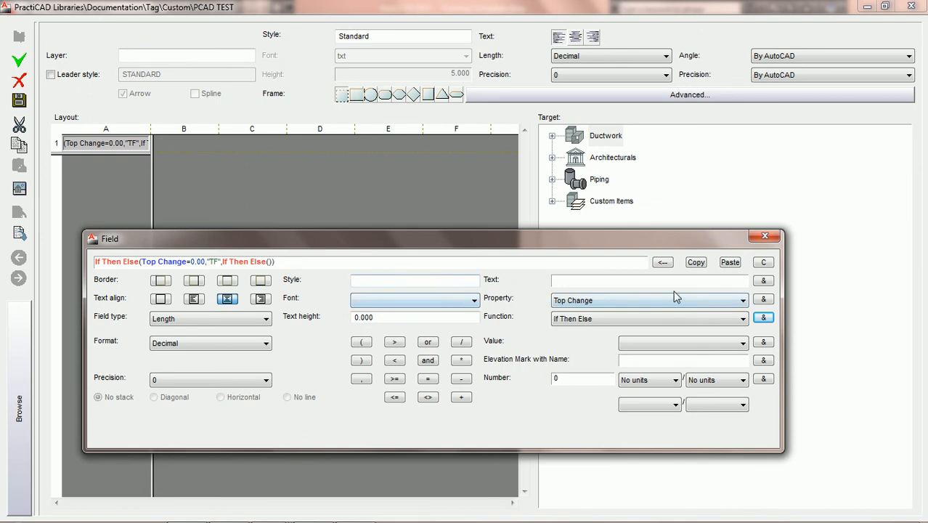
{"action": "left_click", "coordinate": [745, 302]}
{"action": "key", "text": "b"}
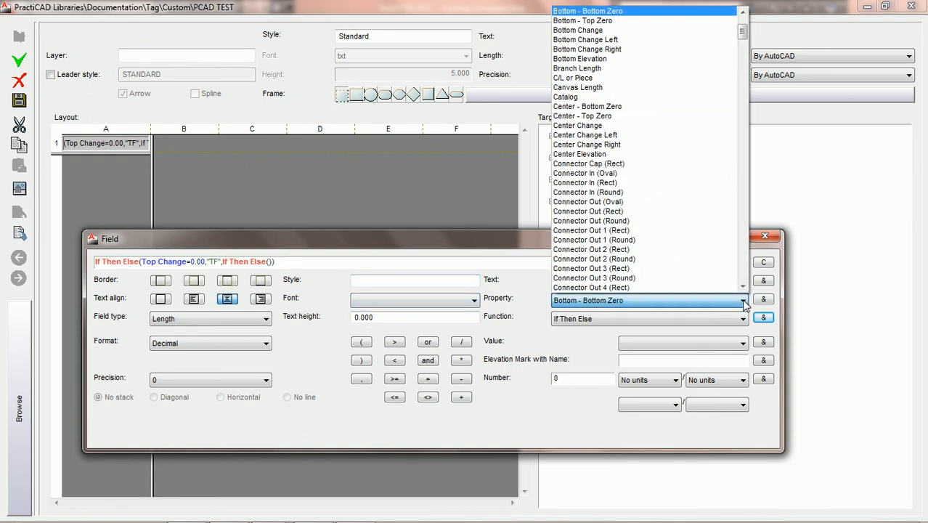
{"action": "left_click", "coordinate": [603, 30]}
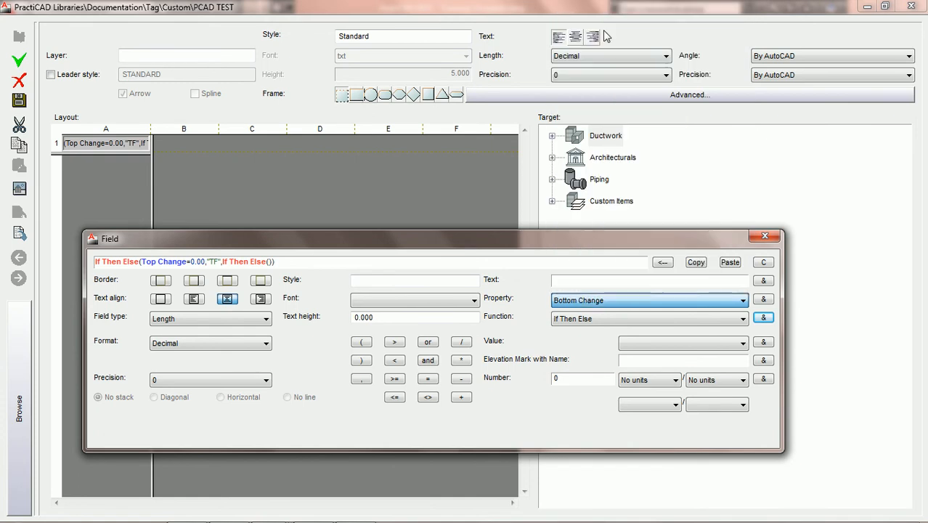
{"action": "left_click", "coordinate": [763, 300]}
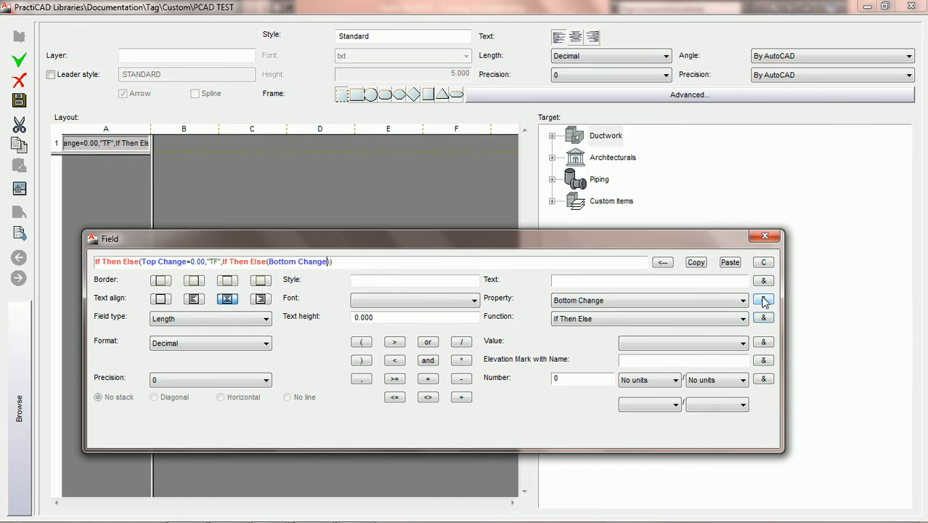
{"action": "left_click", "coordinate": [428, 379]}
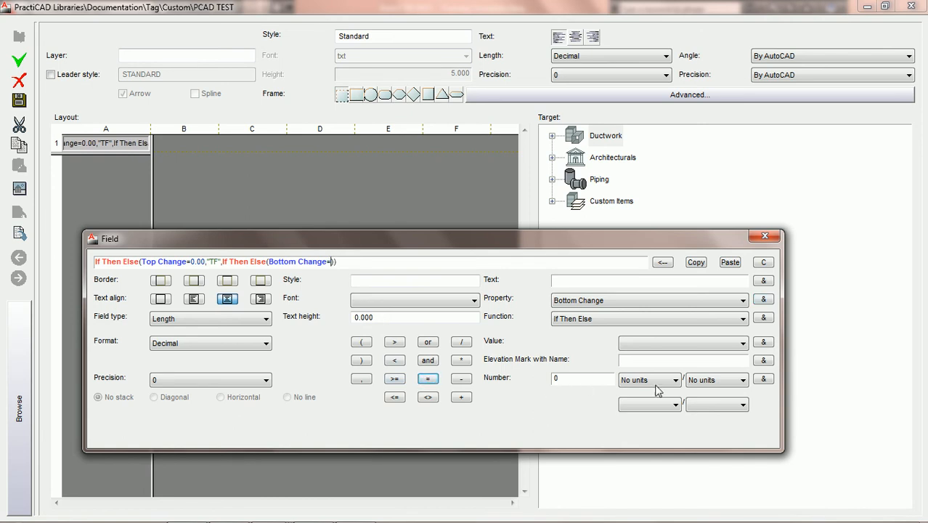
{"action": "left_click", "coordinate": [763, 379]}
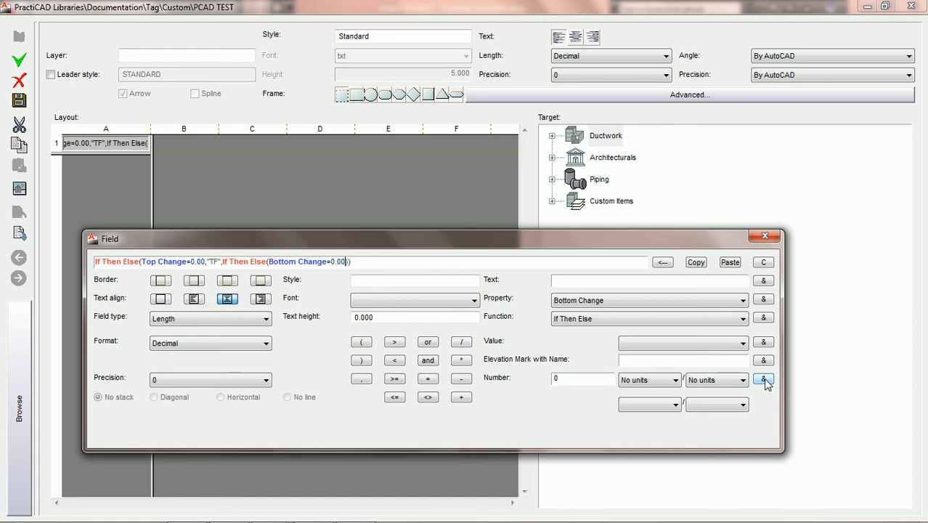
Step: Add the text BF as the second argument of the Bottom Change function, with a comma before and after it
{"action": "left_click", "coordinate": [361, 378]}
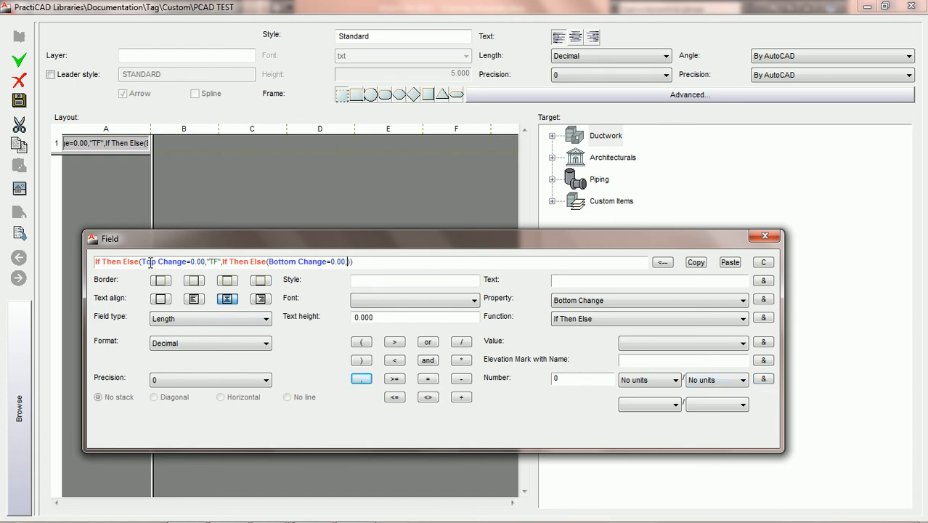
{"action": "left_click", "coordinate": [207, 262]}
{"action": "type", "text": "BF"}
{"action": "left_click", "coordinate": [763, 280]}
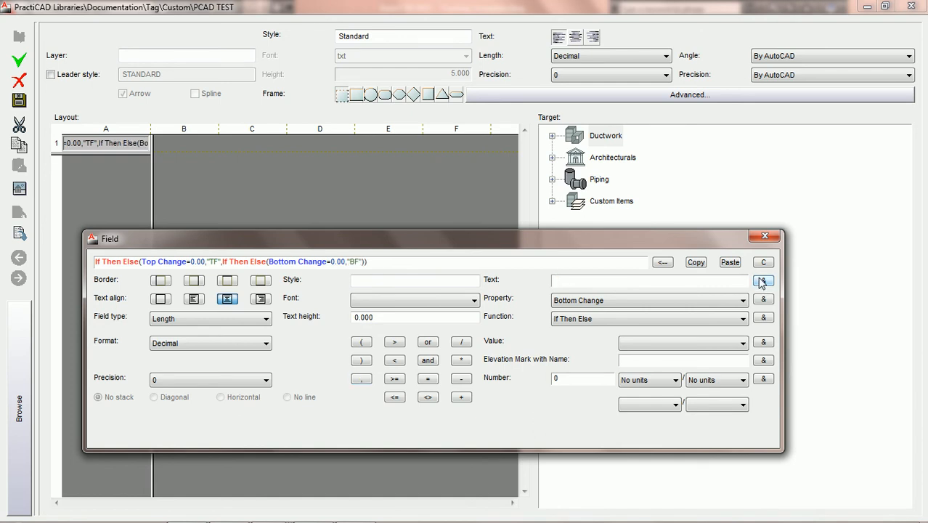
{"action": "left_click", "coordinate": [364, 380]}
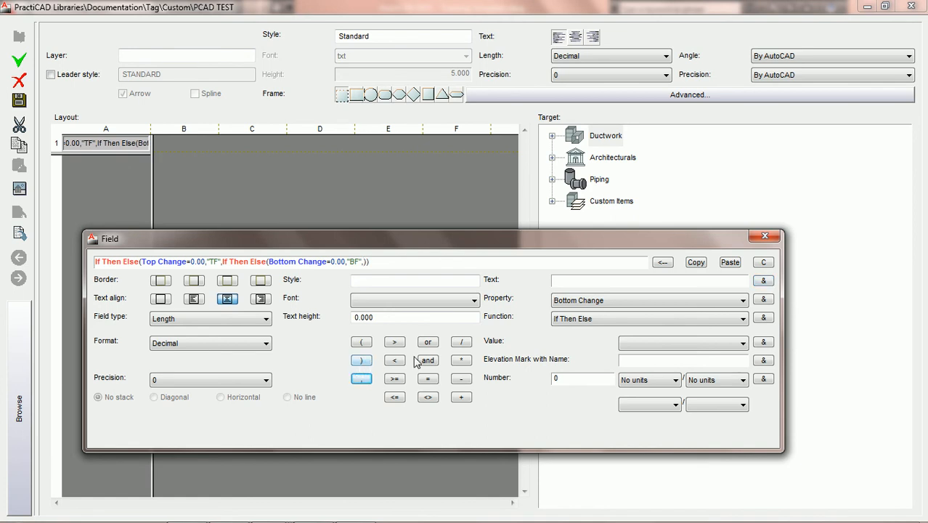
Step: Nest a third If Then Else function after BF, with the condition Top Change > 0 and no units
{"action": "left_click", "coordinate": [764, 318]}
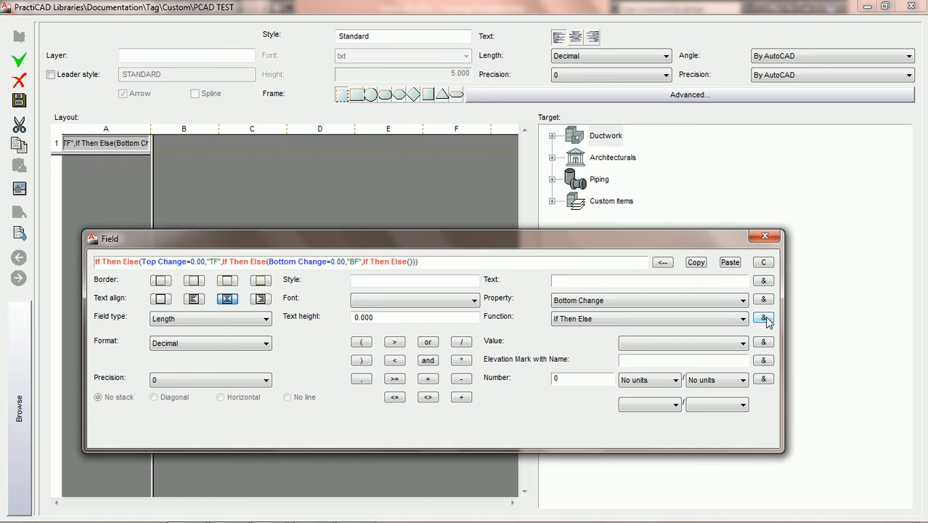
{"action": "left_click", "coordinate": [742, 301]}
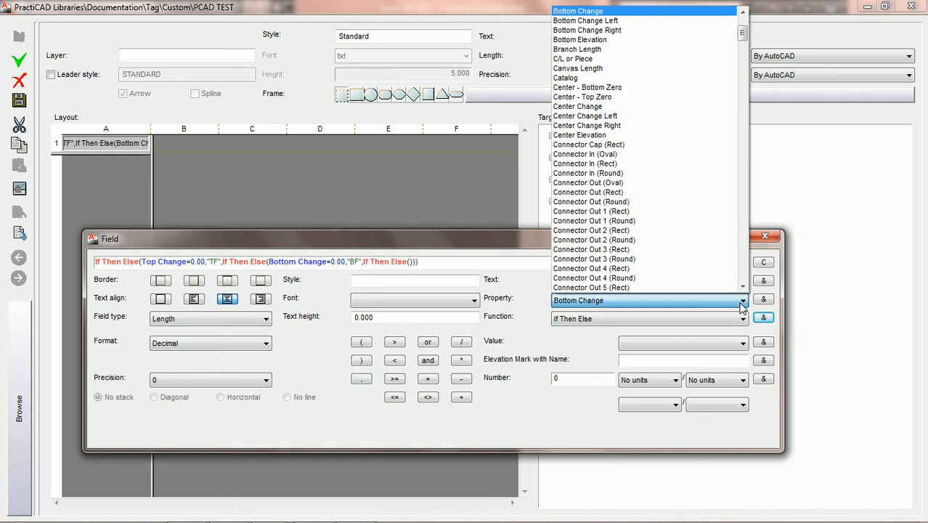
{"action": "key", "text": "t"}
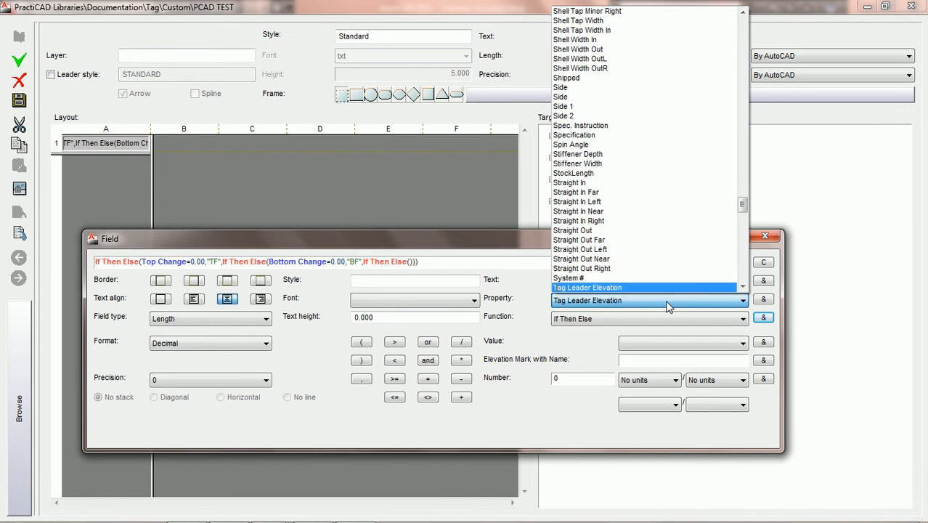
{"action": "left_click_drag", "start_coordinate": [744, 217], "coordinate": [742, 264]}
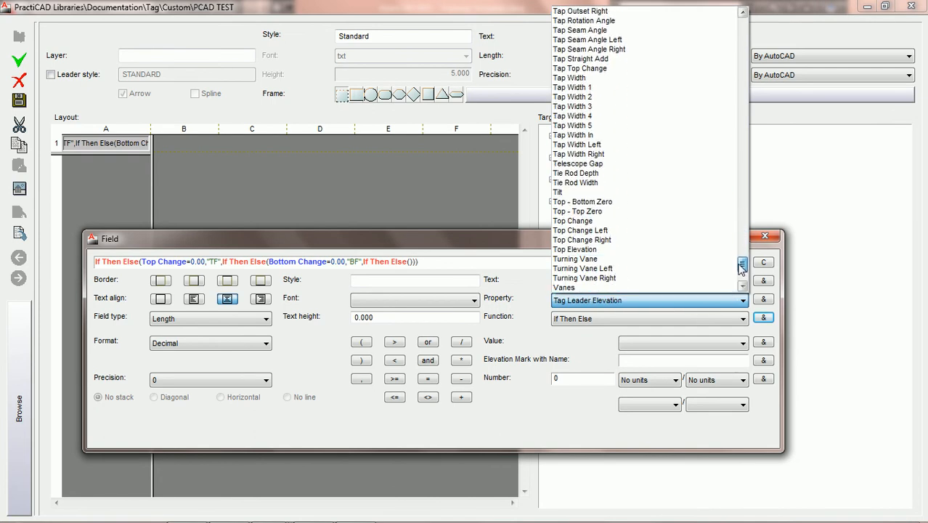
{"action": "left_click", "coordinate": [662, 222]}
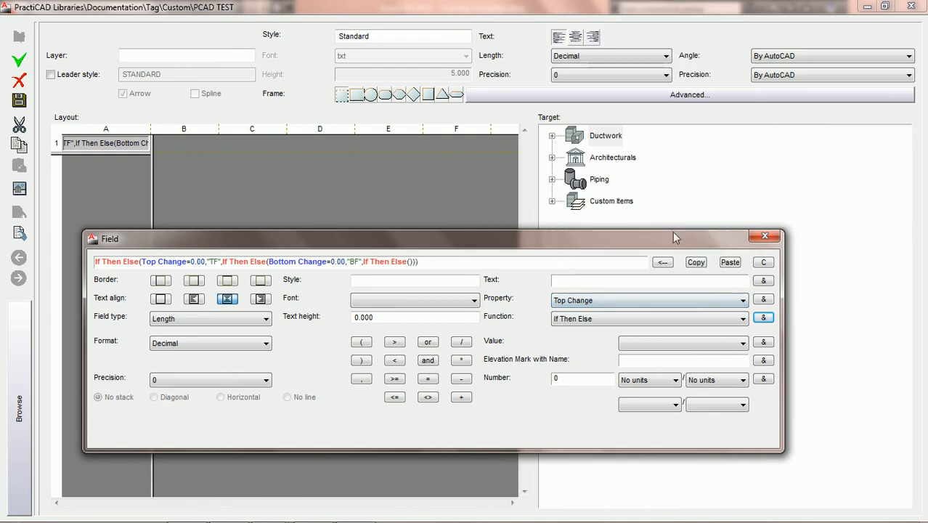
{"action": "left_click", "coordinate": [764, 300]}
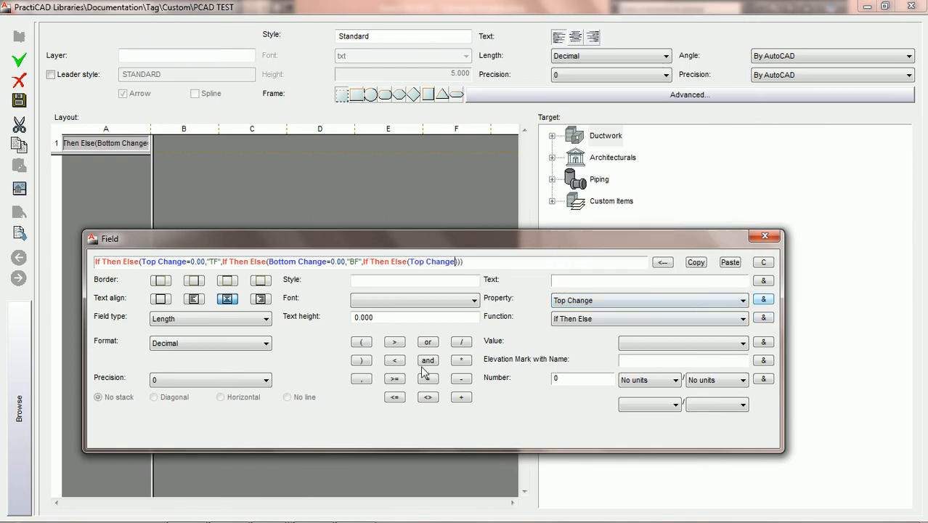
{"action": "left_click", "coordinate": [395, 343]}
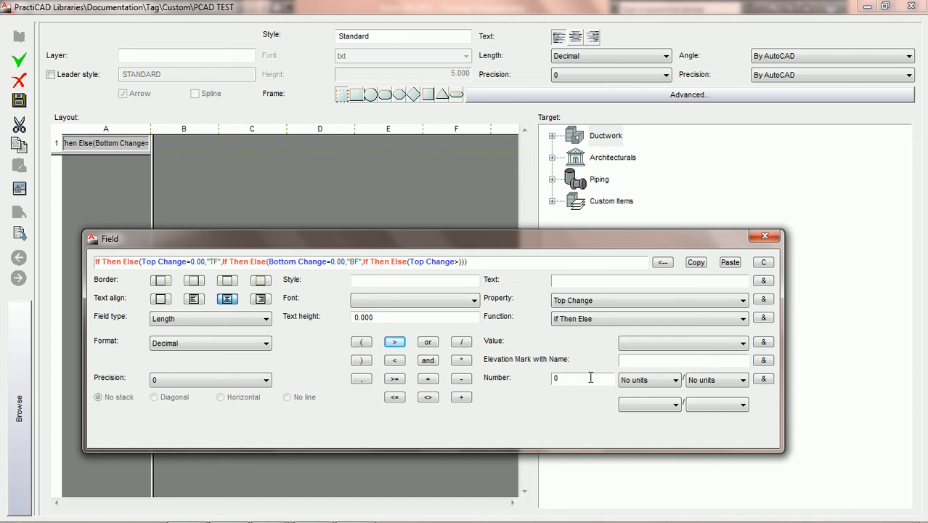
{"action": "left_click", "coordinate": [764, 380]}
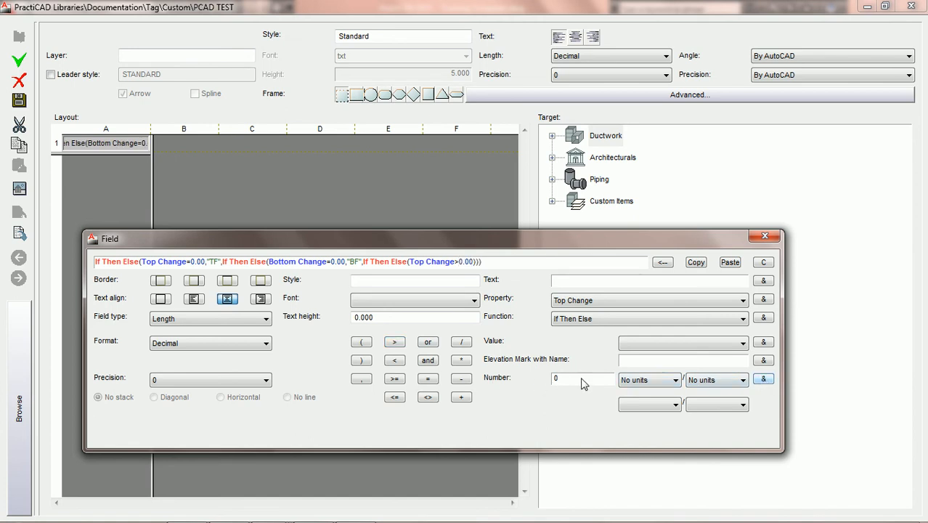
Step: Add the text TU as the third function's second argument, with a comma before and after it
{"action": "left_click", "coordinate": [361, 379]}
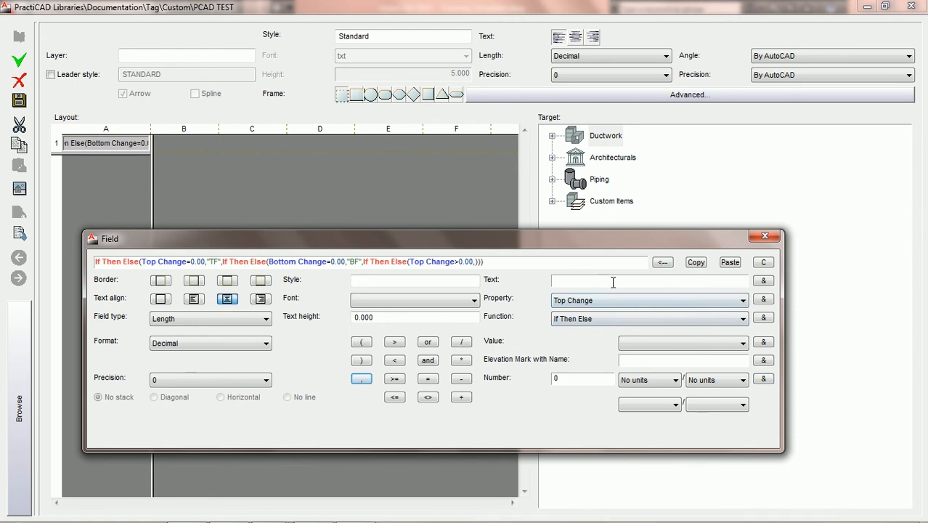
{"action": "left_click", "coordinate": [613, 282]}
{"action": "type", "text": "TU"}
{"action": "left_click", "coordinate": [764, 281]}
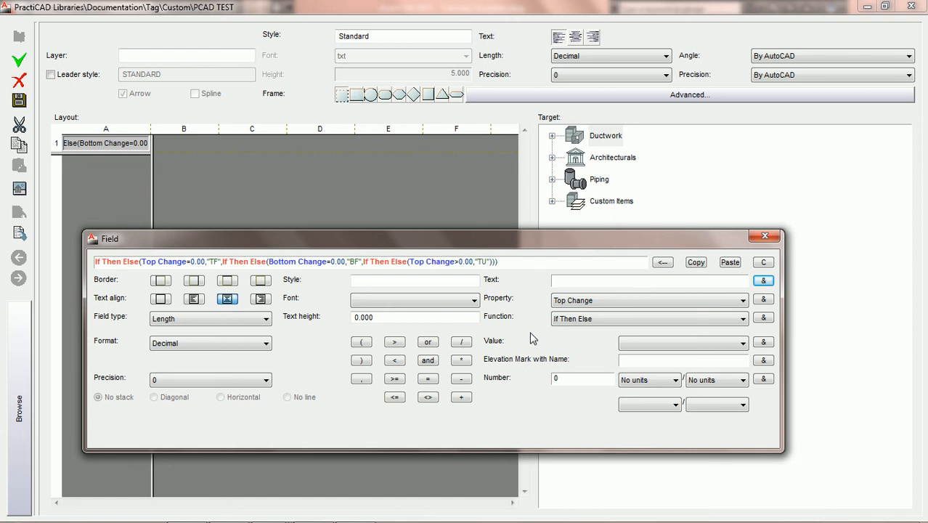
{"action": "left_click", "coordinate": [361, 379]}
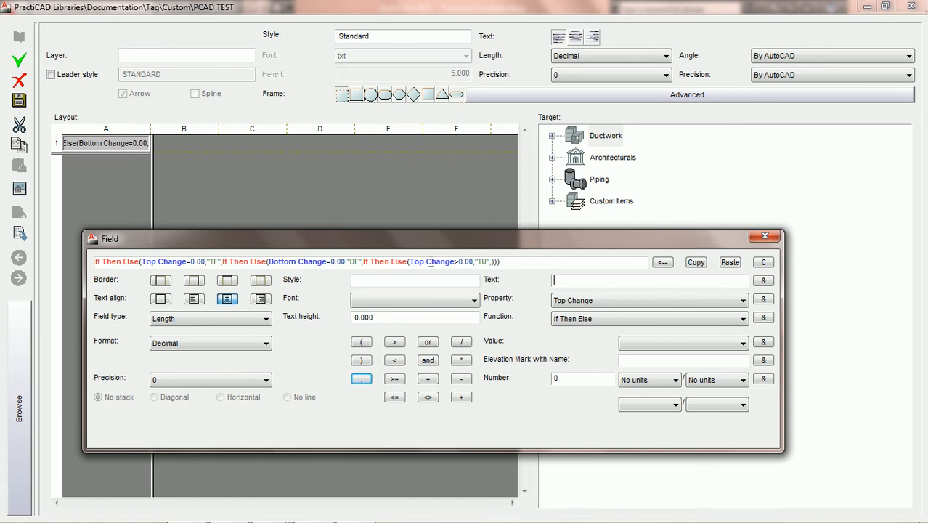
Step: Add the text TD as the third function's last argument, save the tag and close the library
{"action": "type", "text": "TD"}
{"action": "left_click", "coordinate": [763, 281]}
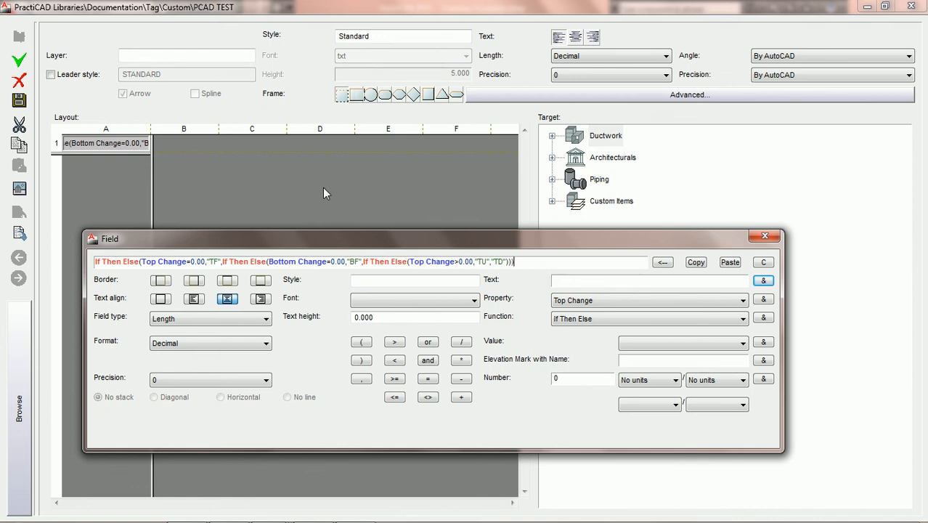
{"action": "left_click", "coordinate": [17, 103]}
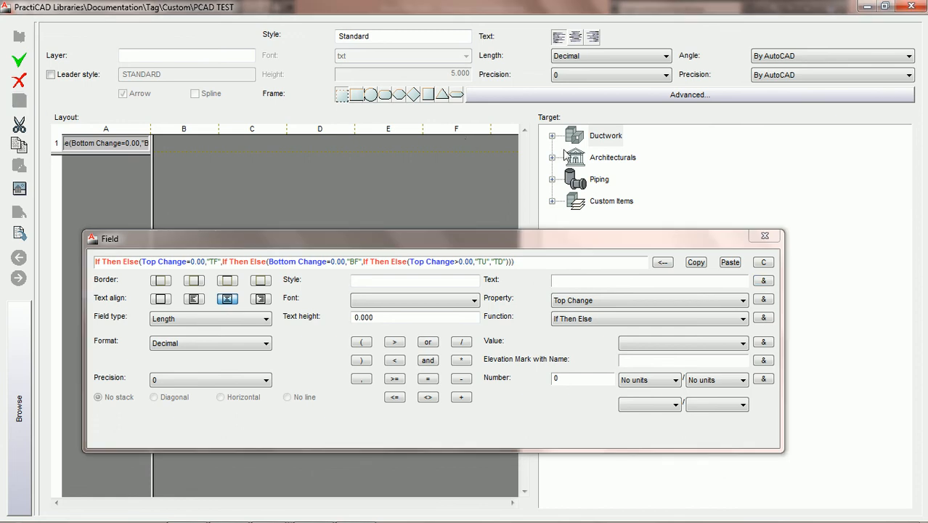
{"action": "left_click", "coordinate": [909, 8]}
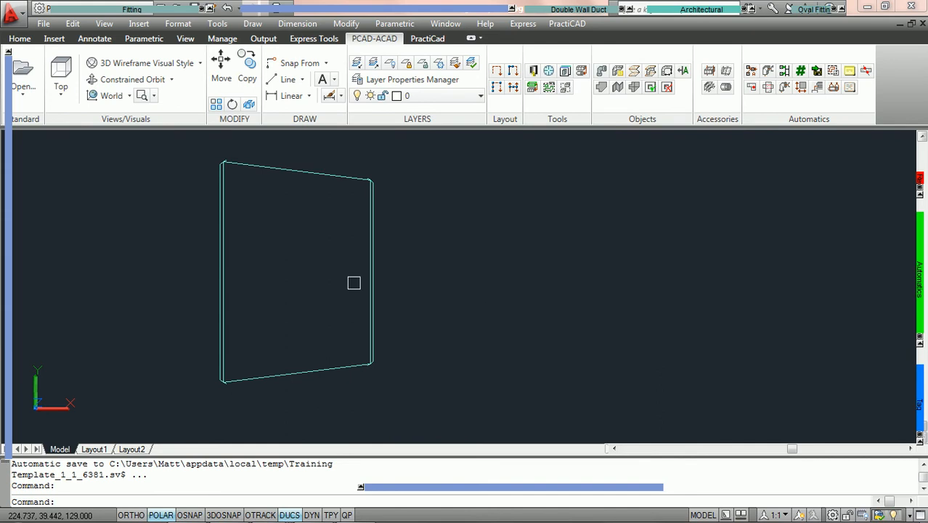
Step: Open the duct fitting's properties and place the PCAD TEST tag inside the fitting without rotation
{"action": "double_click", "coordinate": [372, 284]}
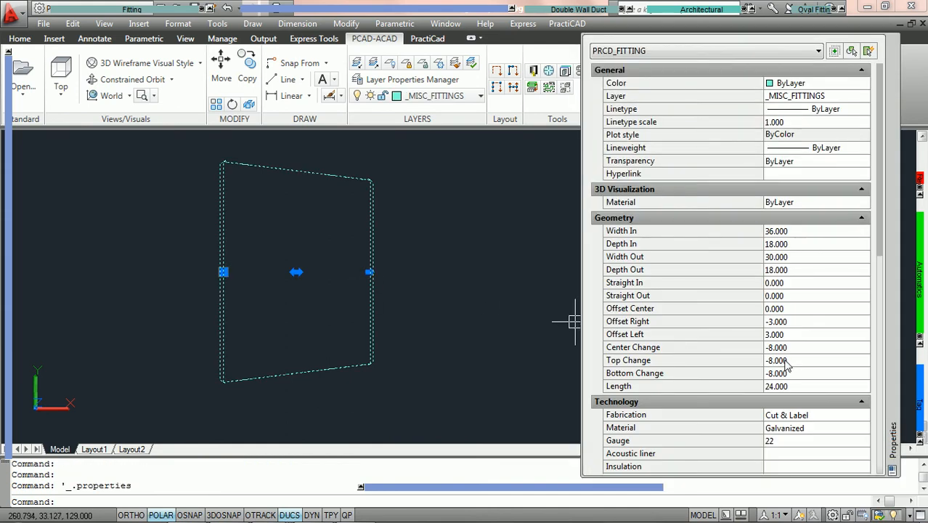
{"action": "mouse_move", "coordinate": [921, 418]}
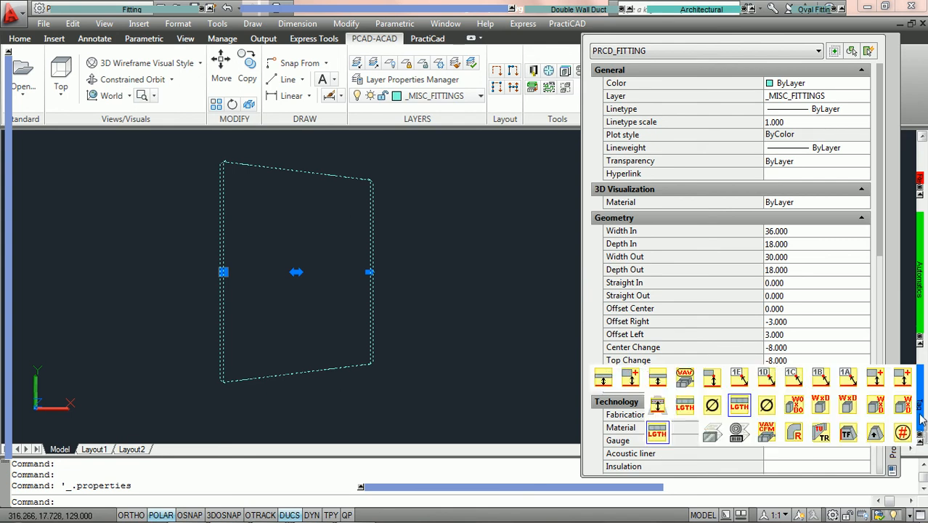
{"action": "left_click", "coordinate": [657, 434]}
{"action": "left_click", "coordinate": [296, 174]}
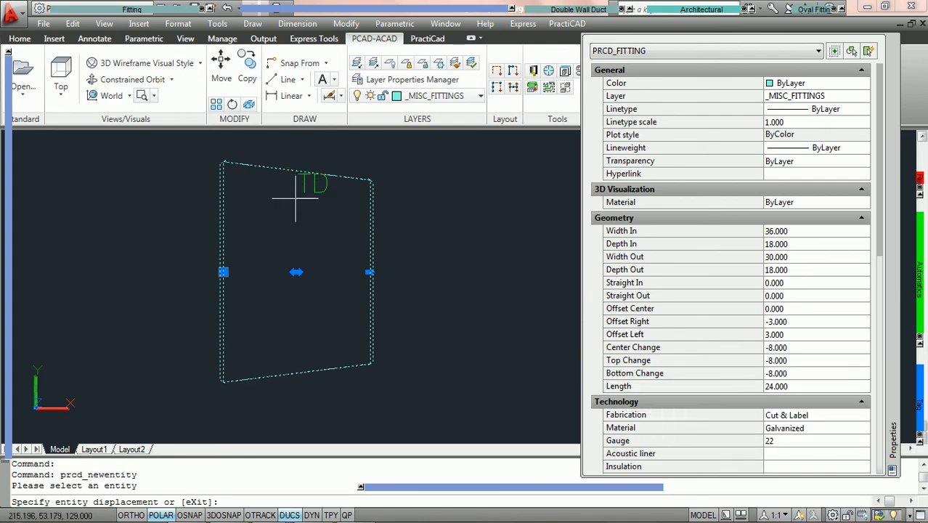
{"action": "left_click", "coordinate": [291, 238]}
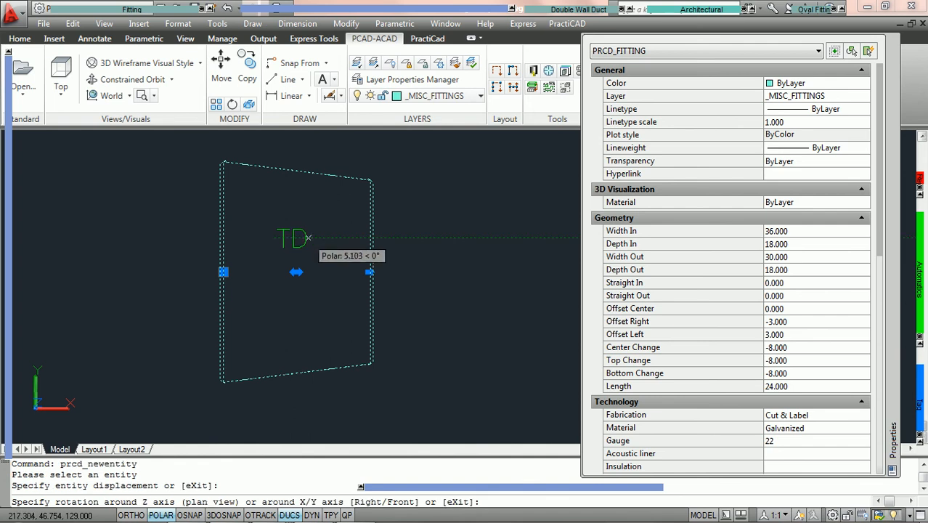
{"action": "left_click", "coordinate": [290, 238]}
{"action": "key", "text": "Escape"}
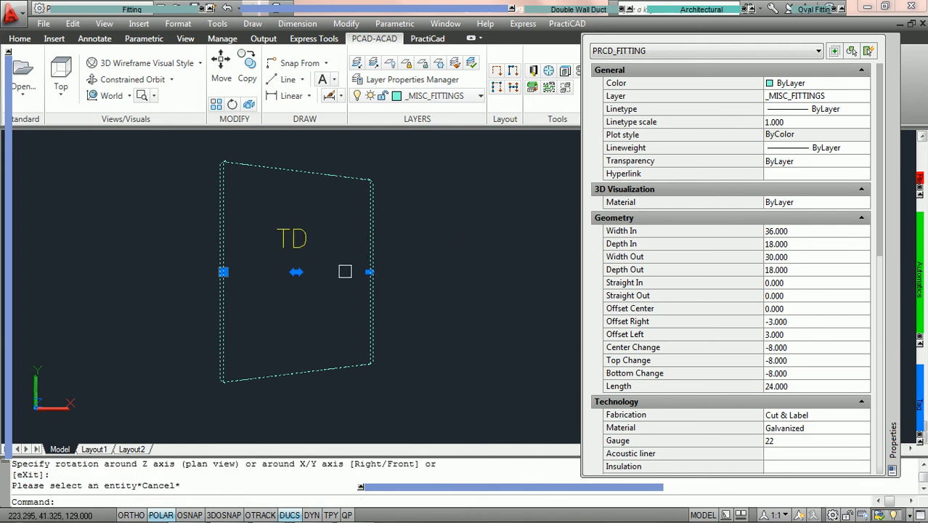
Step: Set the fitting's Top Change to 8 to test the tag with a positive value
{"action": "left_click", "coordinate": [794, 361]}
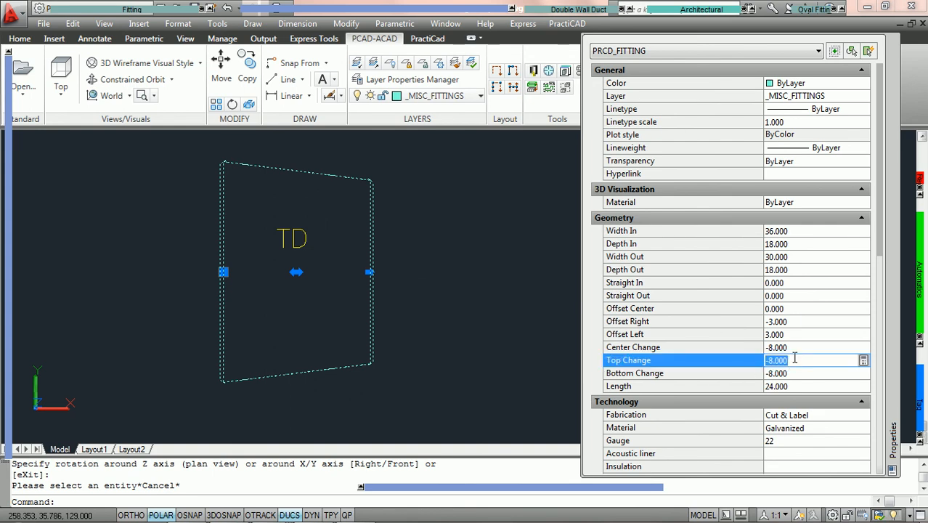
{"action": "type", "text": "8"}
{"action": "key", "text": "Tab"}
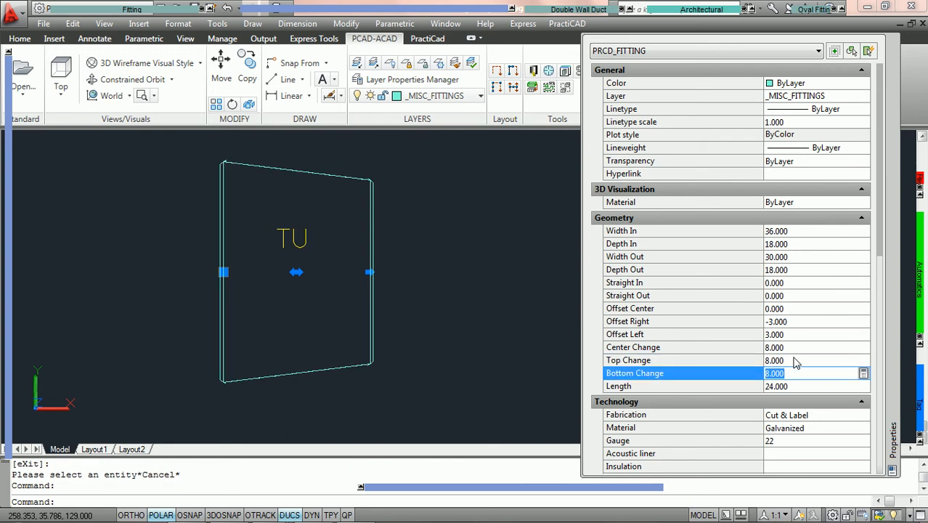
{"action": "key", "text": "Escape"}
Step: Set the fitting's Top Change to 0 to test the tag's top-flat condition
{"action": "left_click", "coordinate": [795, 359]}
{"action": "type", "text": "0"}
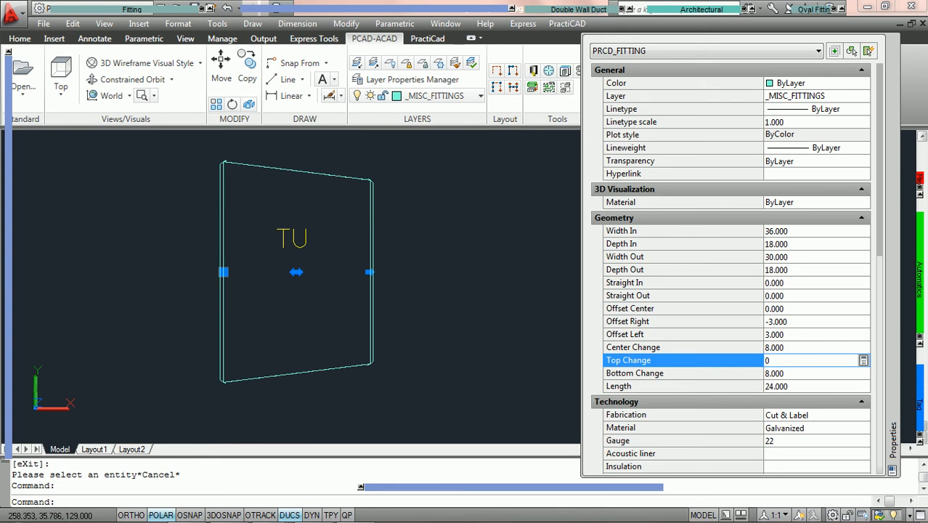
{"action": "key", "text": "Tab"}
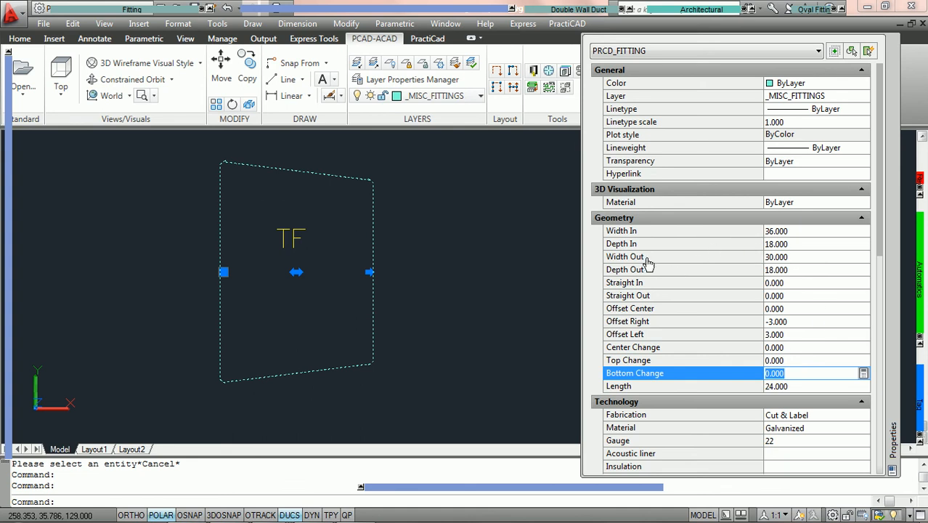
Step: Set the fitting's Depth Out to 14 so that its inlet and outlet depths differ
{"action": "left_click", "coordinate": [791, 270]}
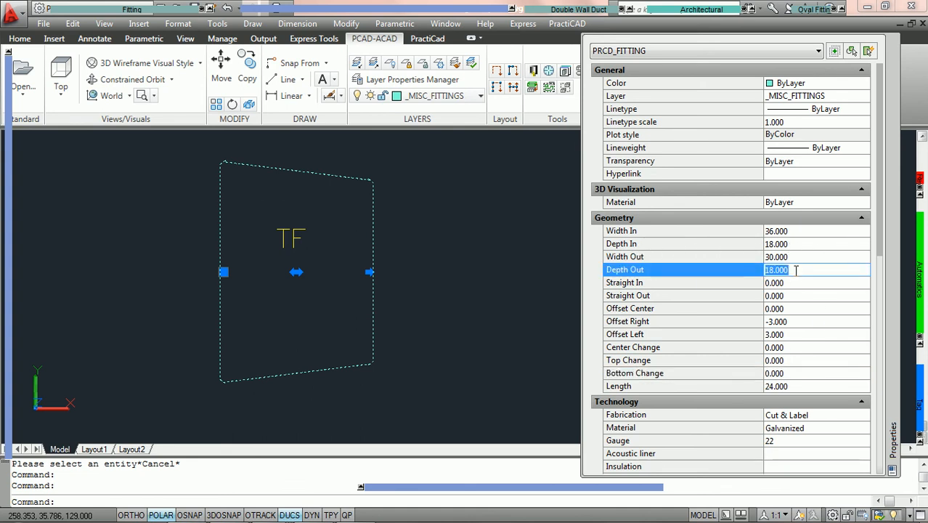
{"action": "type", "text": "14"}
{"action": "key", "text": "Tab"}
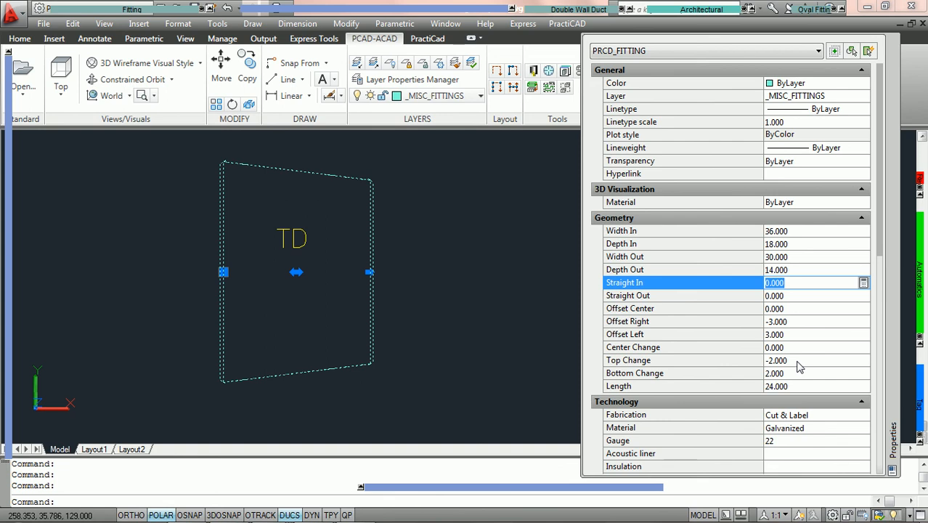
Step: Test the tag on the reduced outlet by setting Top Change to 0, followed by Bottom Change to 0
{"action": "left_click", "coordinate": [803, 360]}
{"action": "type", "text": "0"}
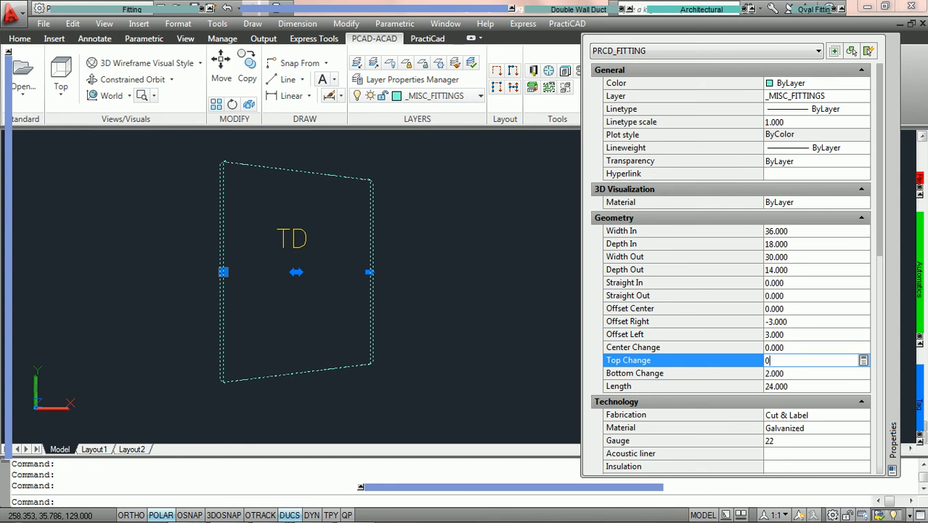
{"action": "key", "text": "Tab"}
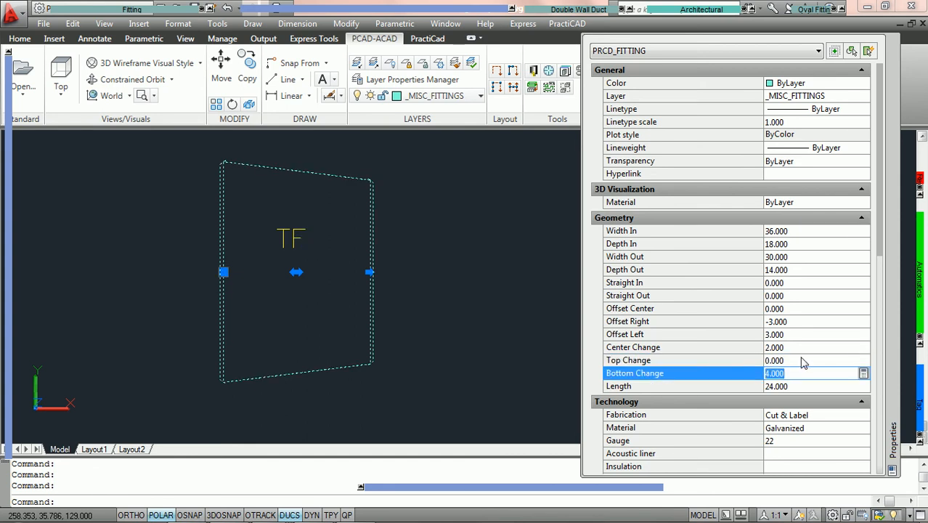
{"action": "type", "text": "0"}
{"action": "key", "text": "Tab"}
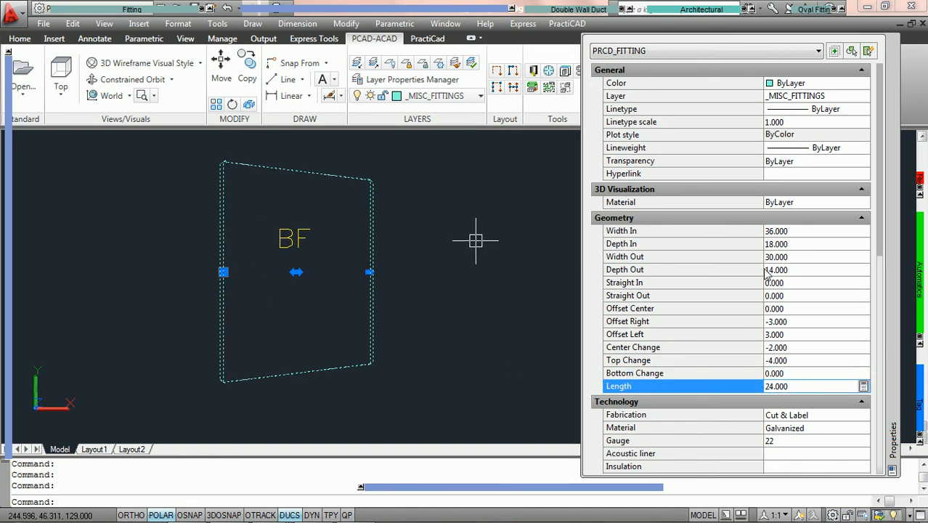
Step: Set the fitting's Depth Out back to 18 and its Bottom Change to 0
{"action": "left_click", "coordinate": [798, 269]}
{"action": "type", "text": "18"}
{"action": "key", "text": "Tab"}
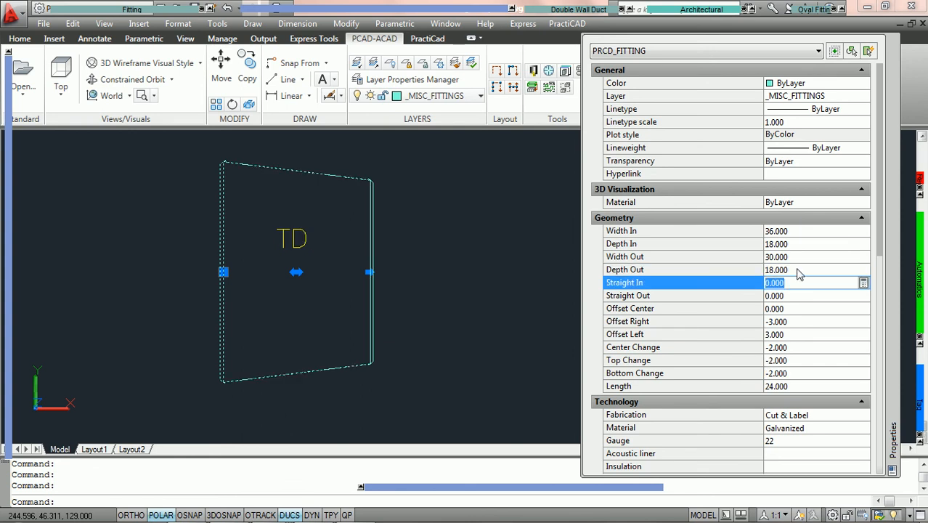
{"action": "left_click", "coordinate": [794, 372]}
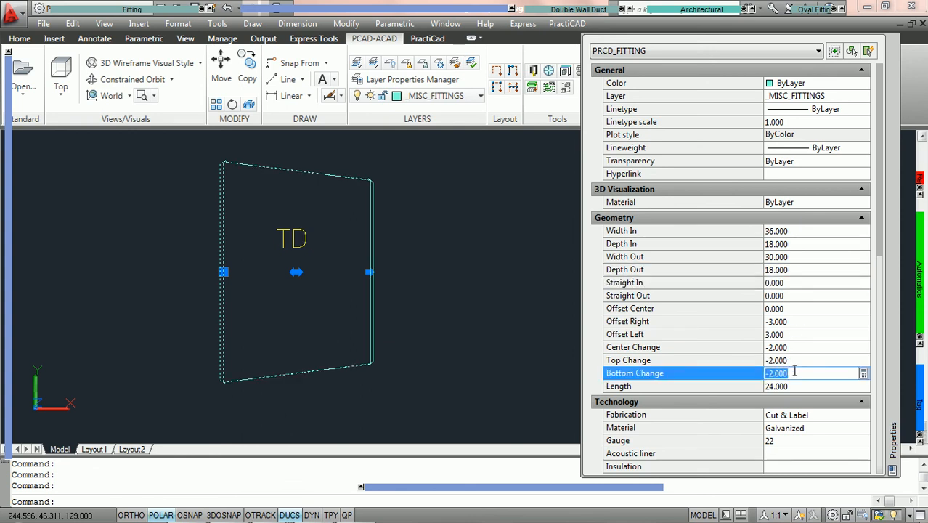
{"action": "type", "text": "0"}
{"action": "key", "text": "Tab"}
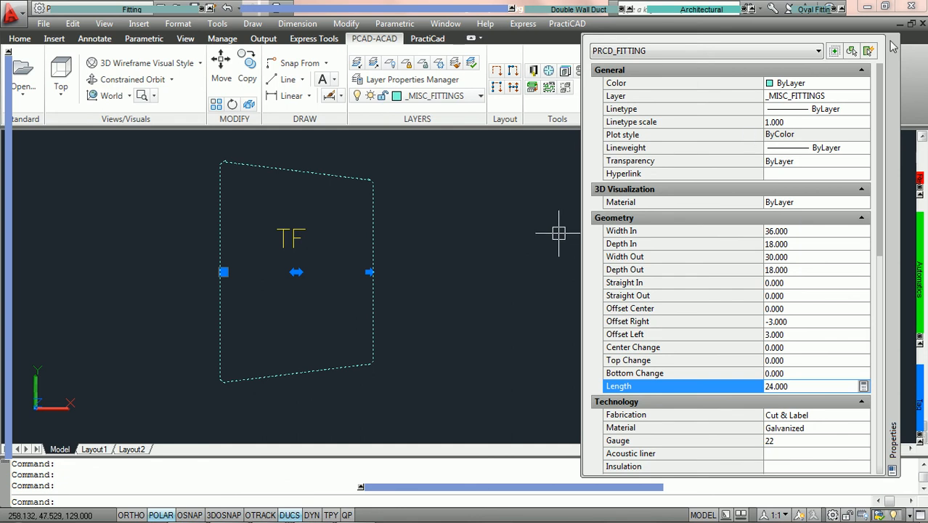
Step: Close the fitting's properties and reopen the PractiCAD library at the PCAD TEST tag
{"action": "left_click", "coordinate": [893, 42]}
{"action": "key", "text": "Escape"}
{"action": "left_click", "coordinate": [533, 70]}
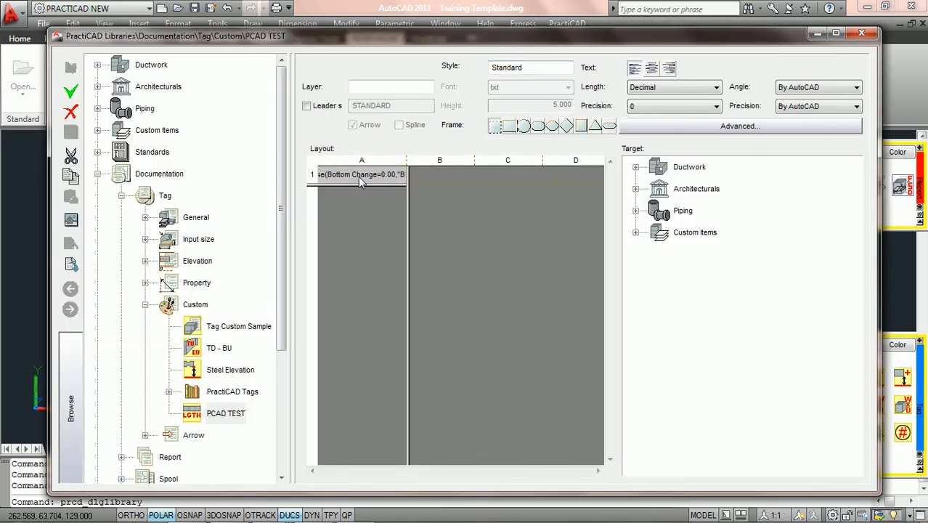
Step: Open the layout's first field for editing and start a new expression with the Either-Or function
{"action": "double_click", "coordinate": [361, 182]}
{"action": "left_click_drag", "start_coordinate": [372, 193], "coordinate": [197, 233]}
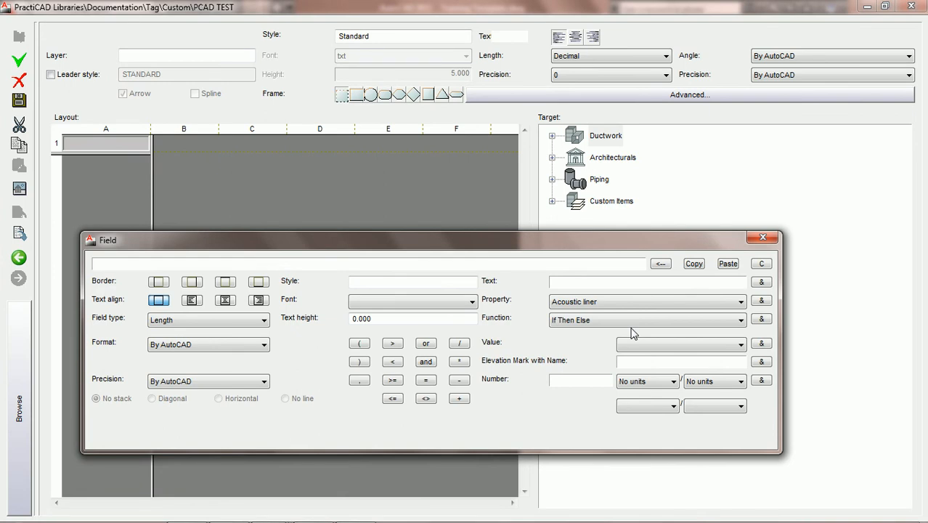
{"action": "left_click", "coordinate": [645, 321]}
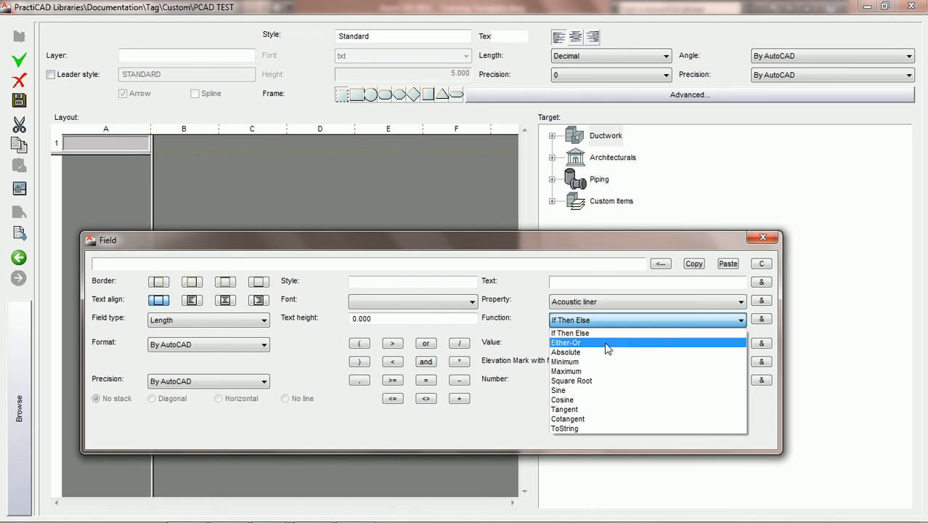
{"action": "left_click", "coordinate": [608, 343]}
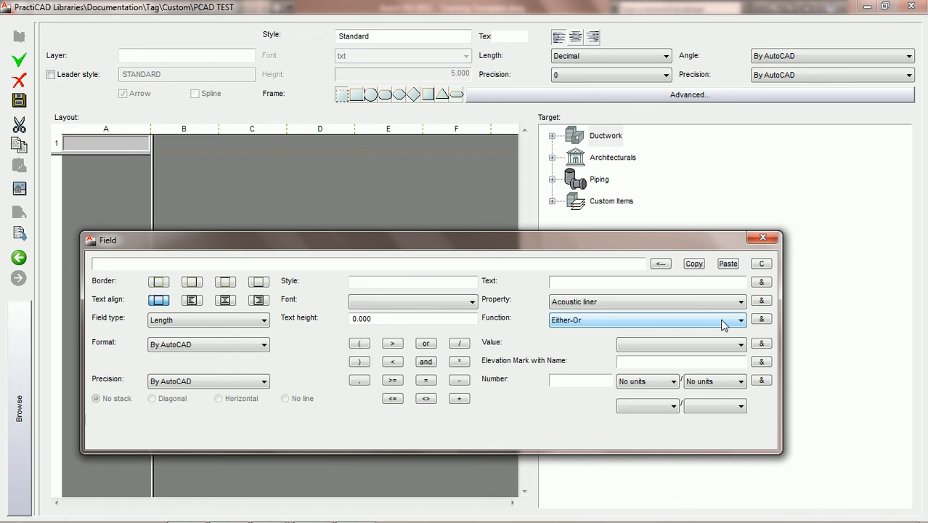
{"action": "left_click", "coordinate": [761, 319]}
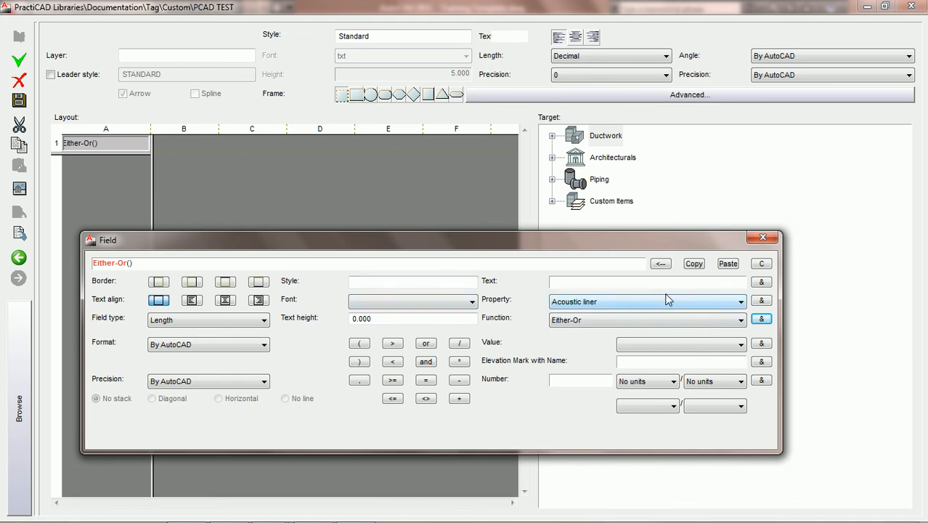
Step: Insert the Width In property as the first item inside the Either-Or expression
{"action": "left_click", "coordinate": [741, 302]}
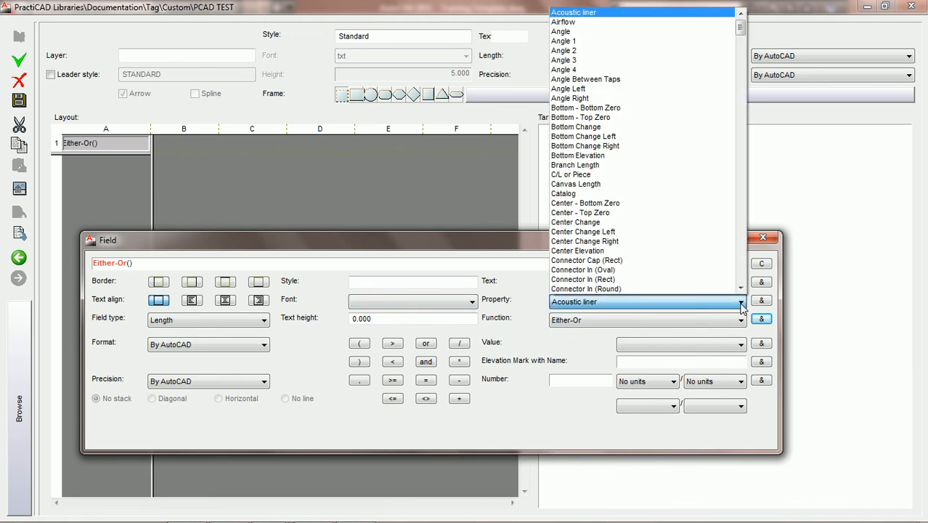
{"action": "key", "text": "w"}
{"action": "left_click", "coordinate": [740, 288]}
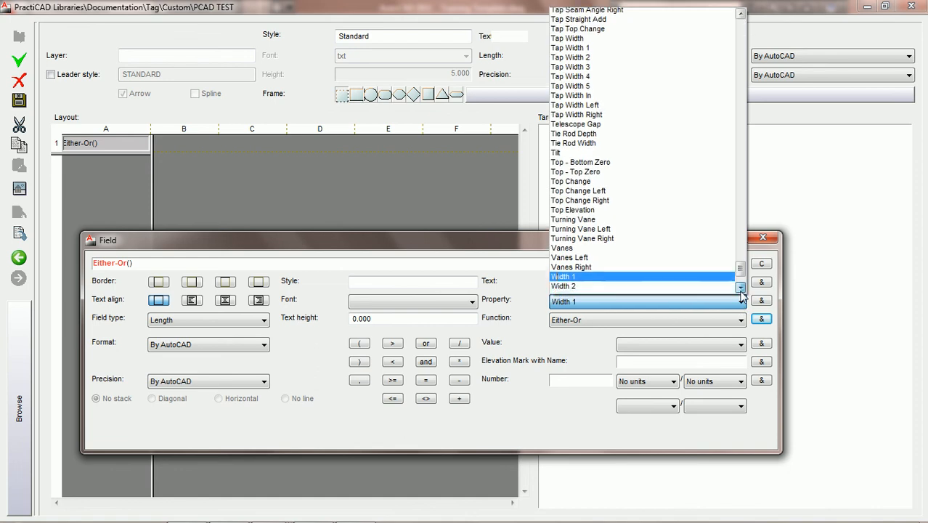
{"action": "left_click", "coordinate": [740, 288]}
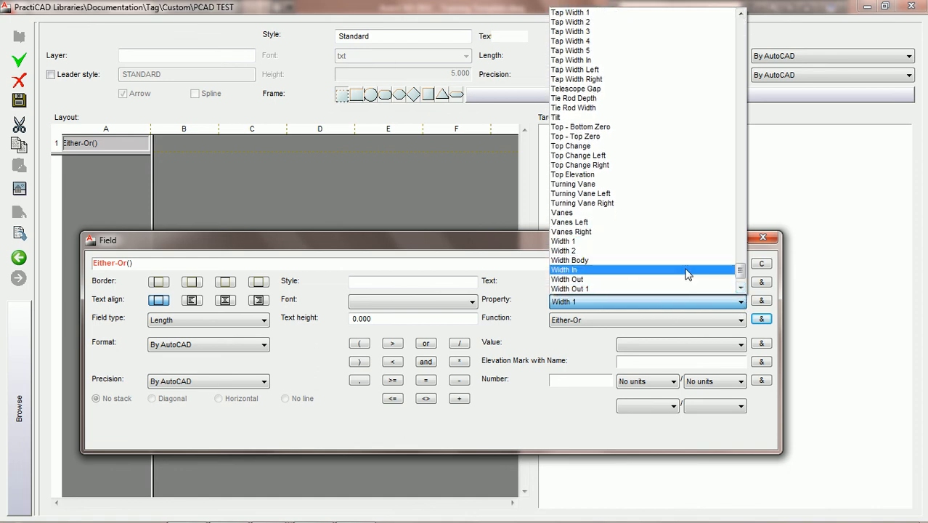
{"action": "left_click", "coordinate": [687, 271]}
{"action": "left_click", "coordinate": [763, 301]}
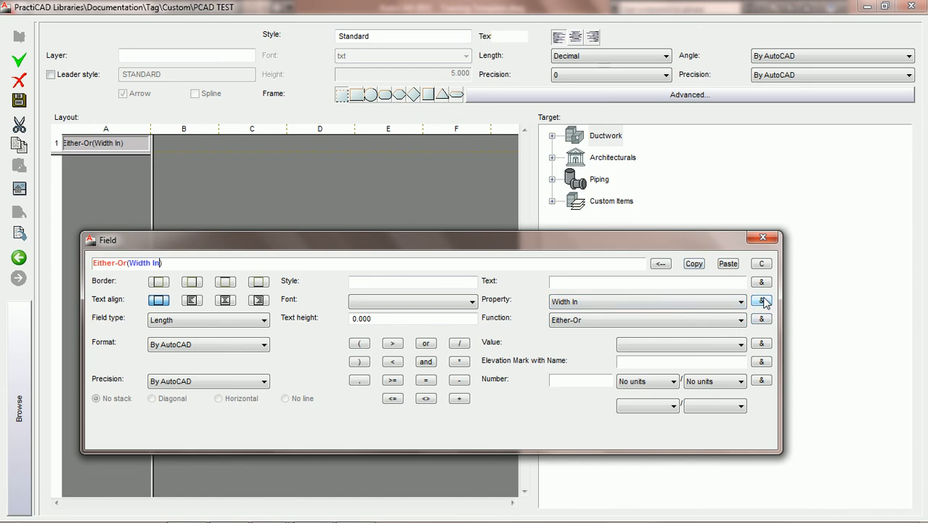
Step: Extend the first Either-Or argument with the text "x" and the Depth In property, joined by plus signs
{"action": "left_click", "coordinate": [459, 399]}
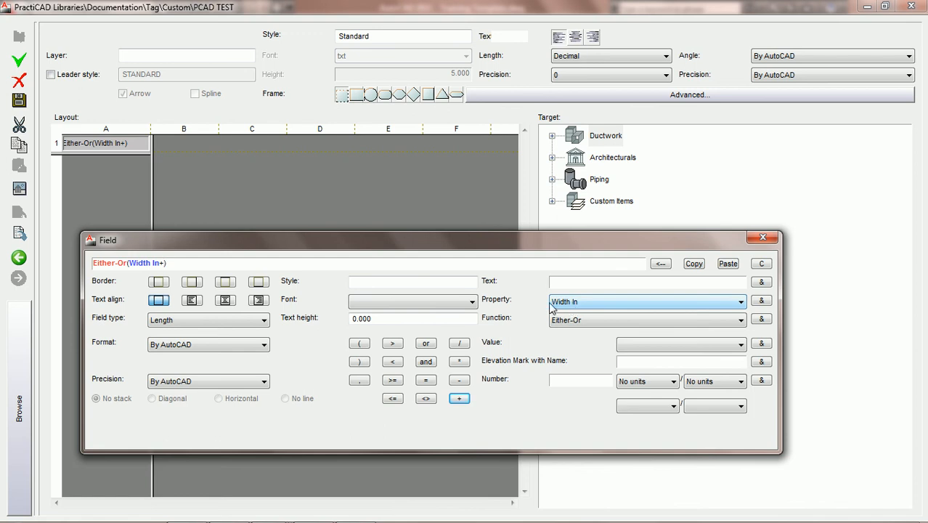
{"action": "type", "text": "x"}
{"action": "left_click", "coordinate": [762, 283]}
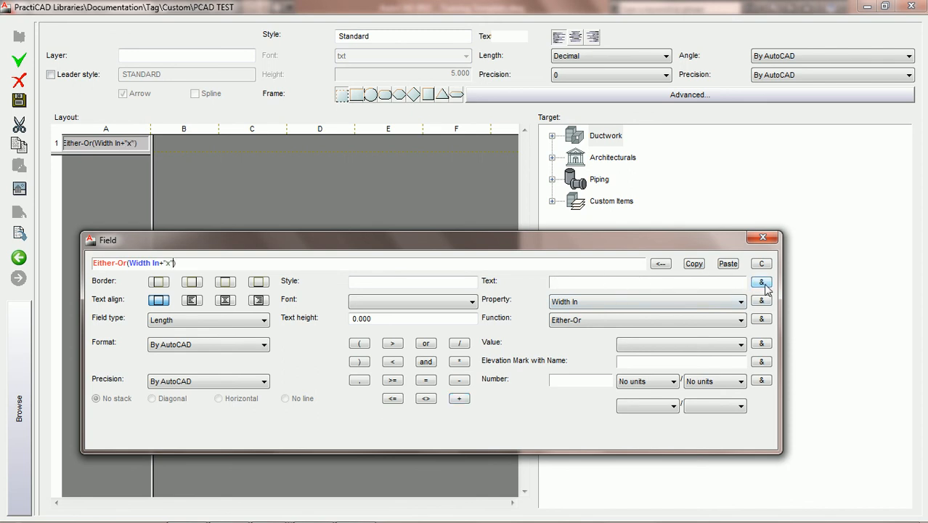
{"action": "left_click", "coordinate": [461, 399]}
{"action": "left_click", "coordinate": [741, 301]}
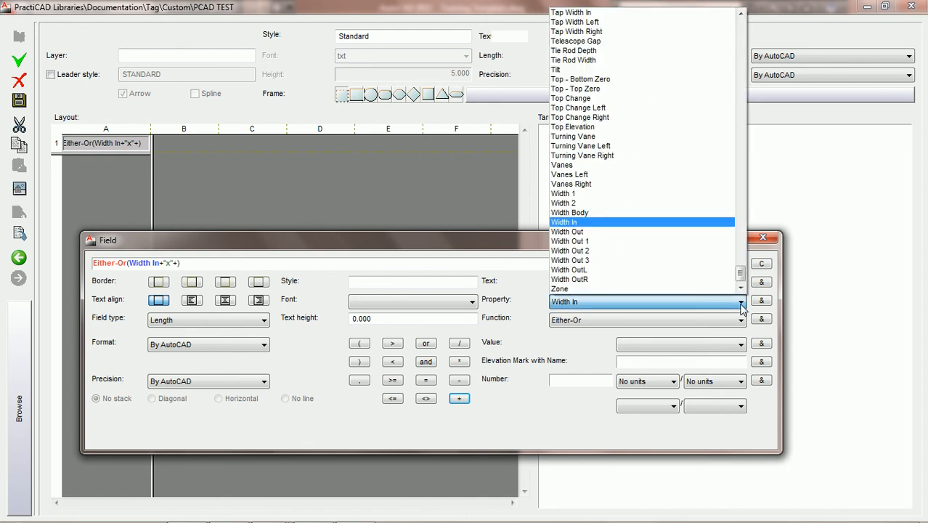
{"action": "key", "text": "d"}
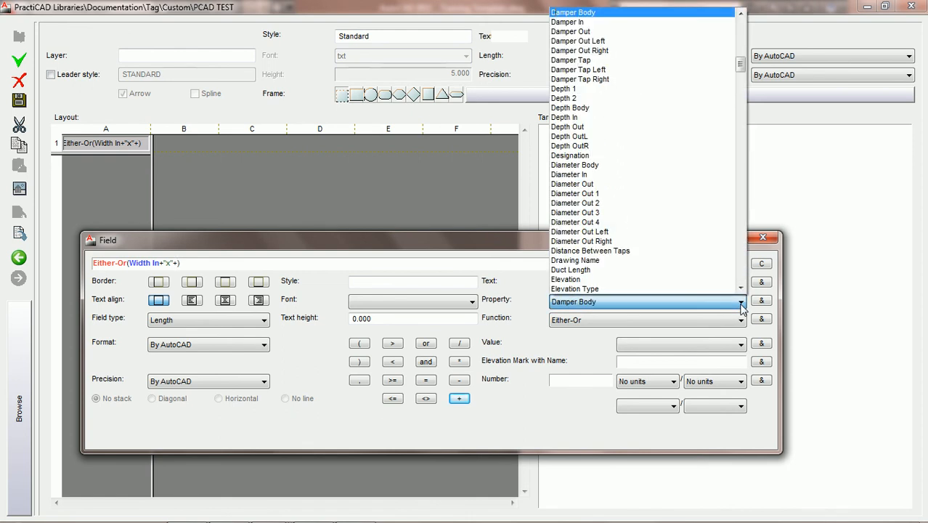
{"action": "left_click", "coordinate": [669, 119]}
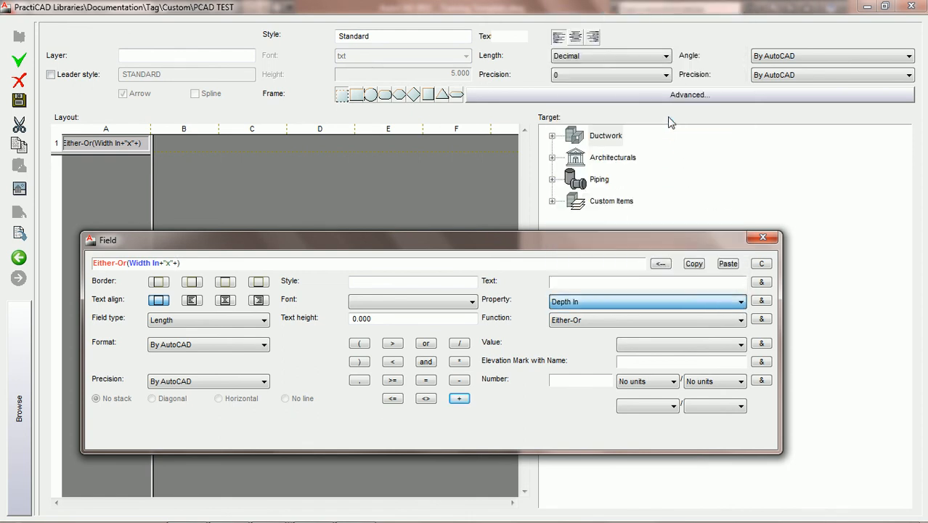
{"action": "left_click", "coordinate": [762, 301]}
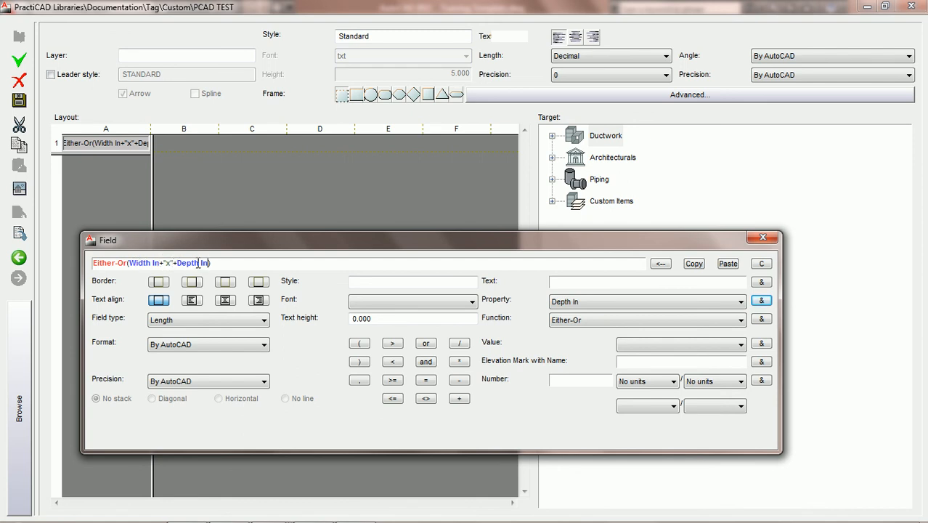
Step: Add a comma and the Diameter In property plus an inch mark as the second Either-Or argument
{"action": "left_click", "coordinate": [359, 380]}
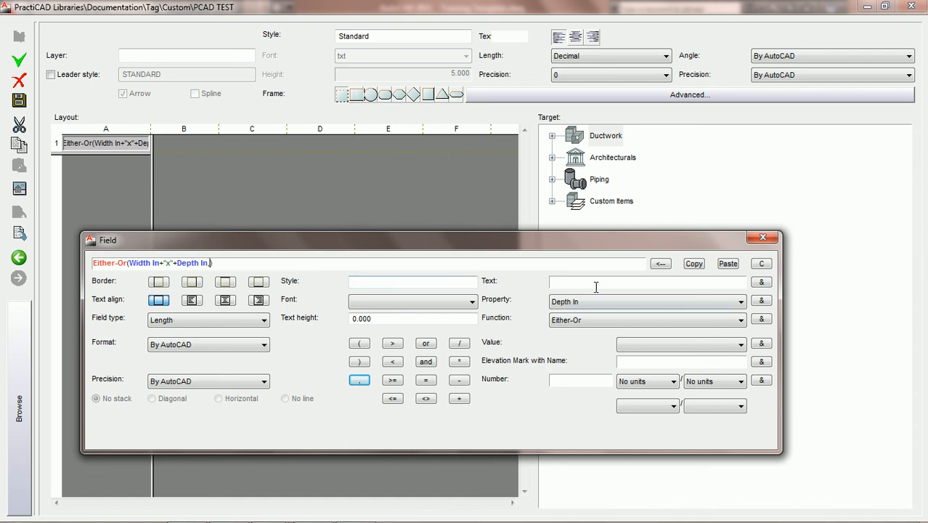
{"action": "left_click", "coordinate": [739, 303]}
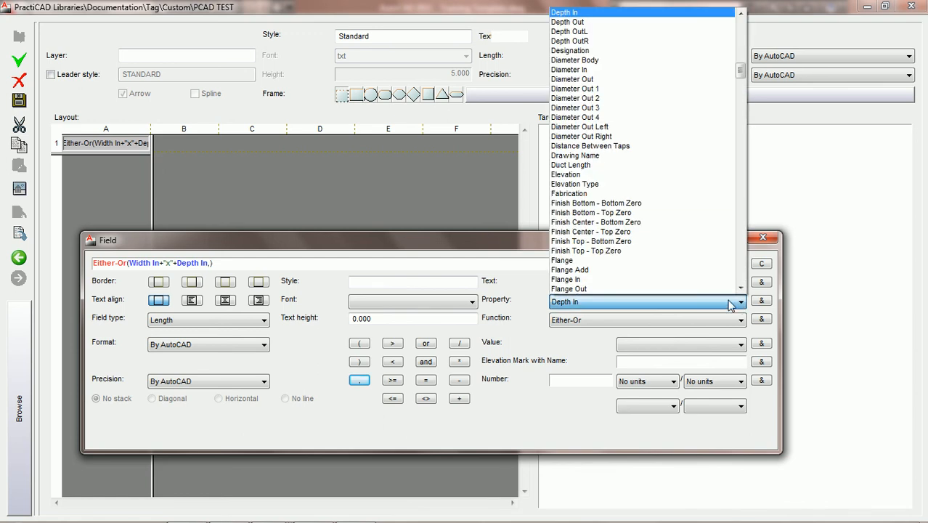
{"action": "left_click", "coordinate": [581, 70]}
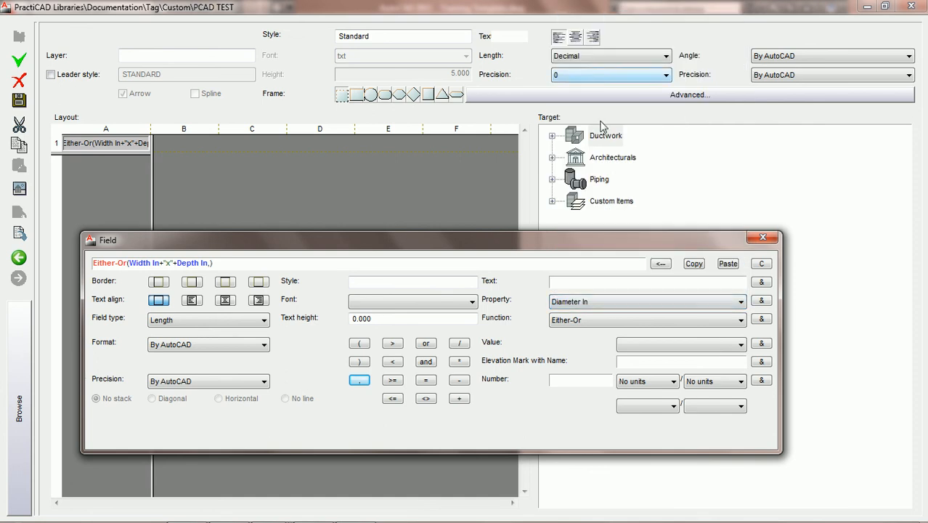
{"action": "left_click", "coordinate": [760, 301]}
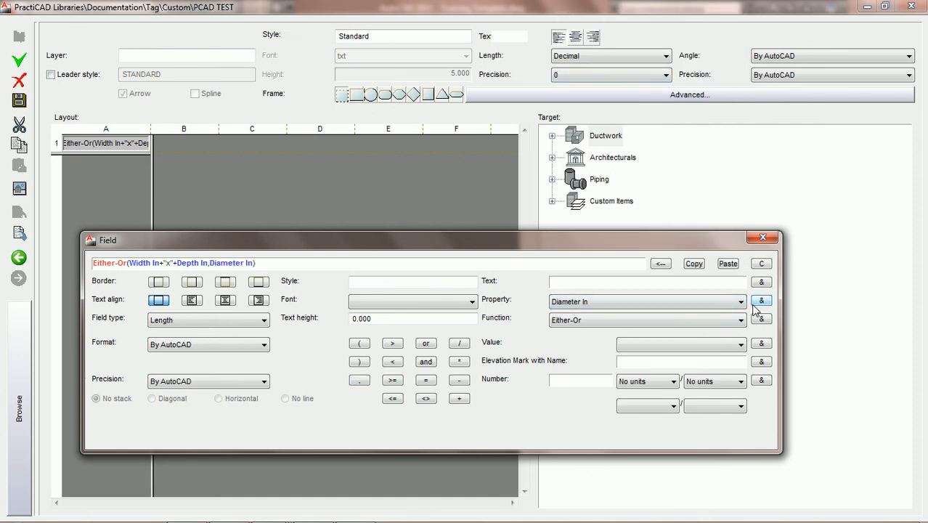
{"action": "left_click", "coordinate": [458, 398]}
{"action": "left_click", "coordinate": [763, 284]}
{"action": "left_click", "coordinate": [131, 263]}
{"action": "left_click", "coordinate": [211, 264]}
Step: Set the field's format to Decimal with precision 0, then save the tag and close the library
{"action": "left_click", "coordinate": [265, 346]}
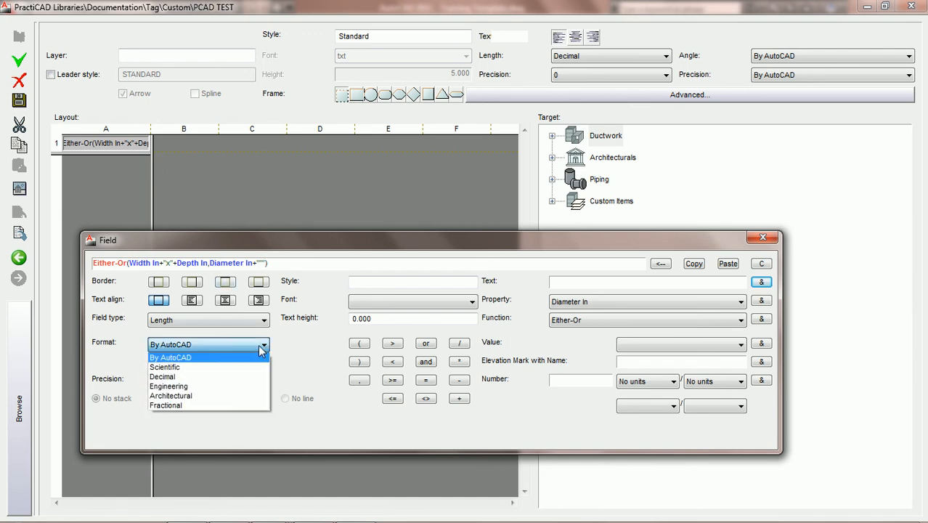
{"action": "left_click", "coordinate": [218, 377]}
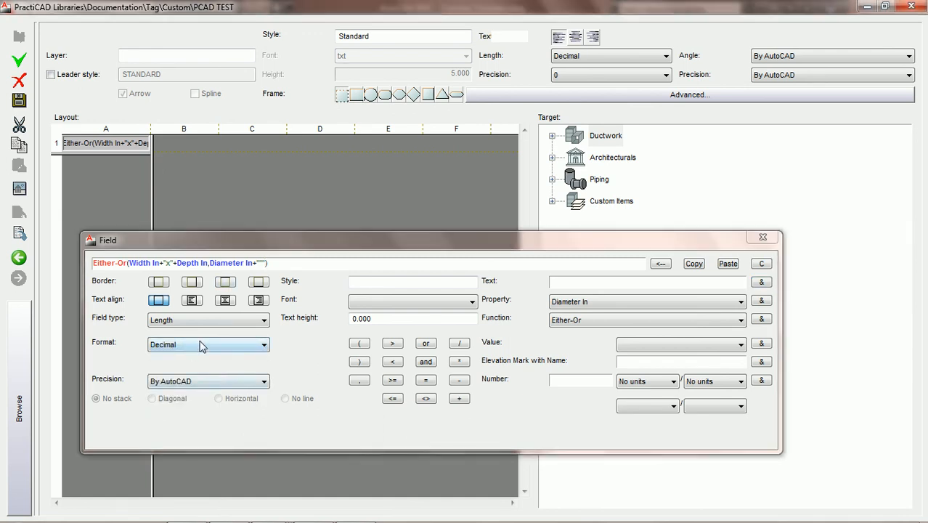
{"action": "left_click", "coordinate": [265, 382]}
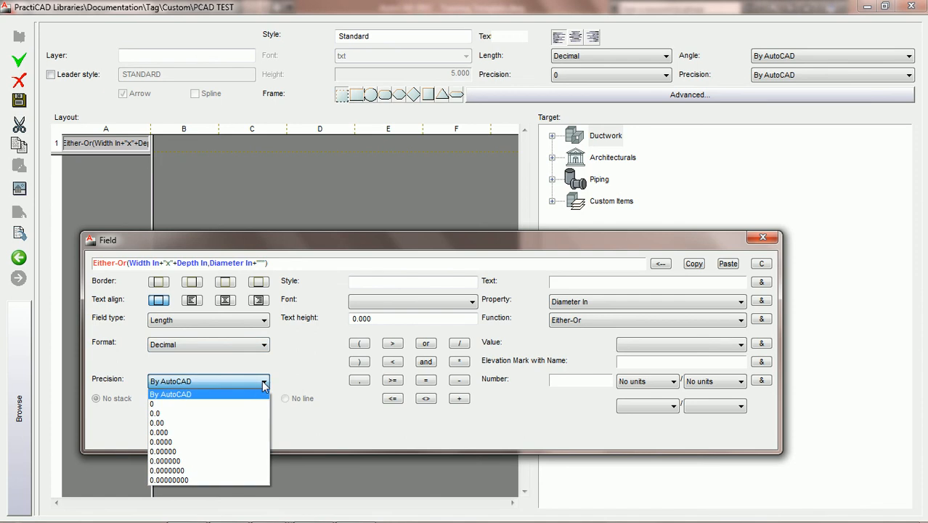
{"action": "left_click", "coordinate": [230, 405]}
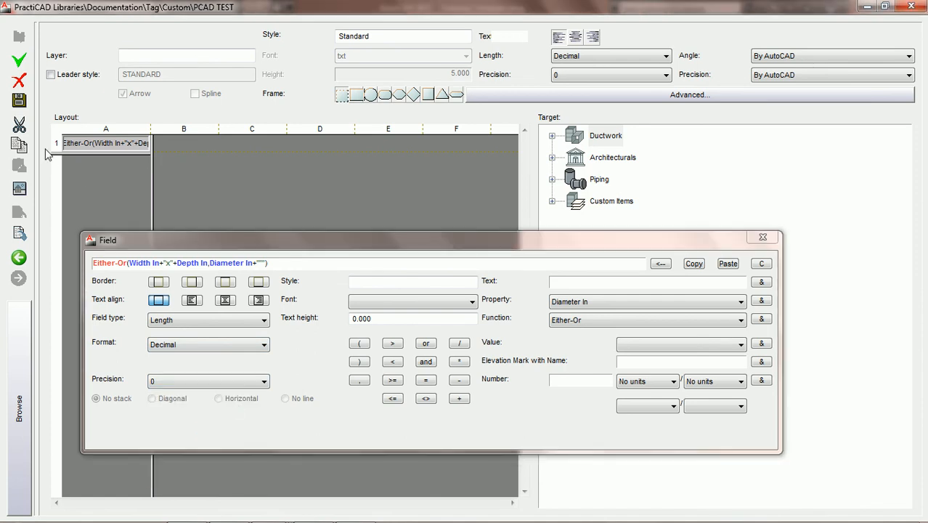
{"action": "left_click", "coordinate": [20, 100]}
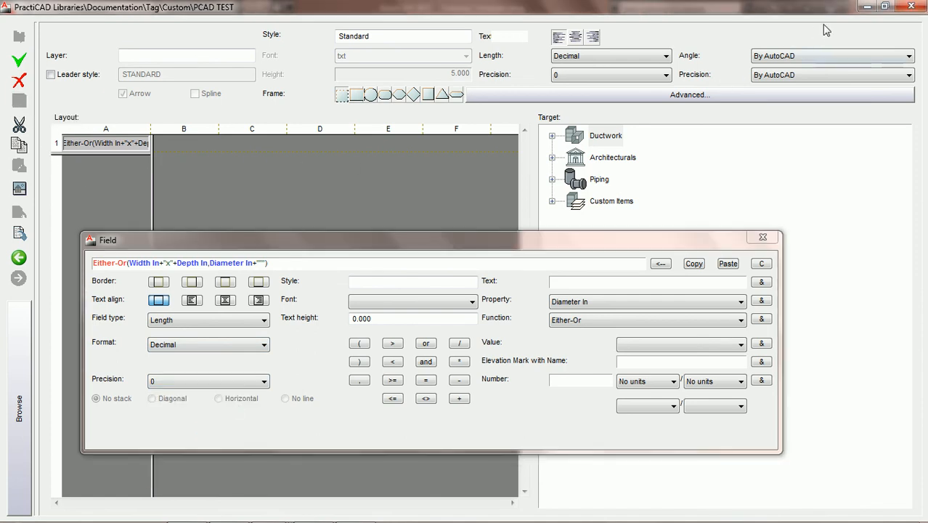
{"action": "left_click", "coordinate": [906, 8]}
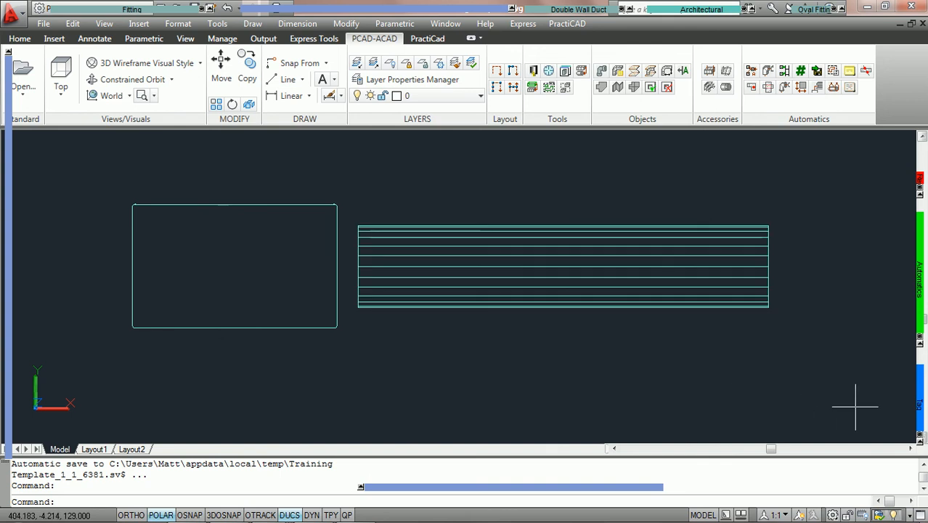
Step: Test the PCAD TEST tag by placing it on the rectangular duct and on the round duct
{"action": "mouse_move", "coordinate": [920, 408]}
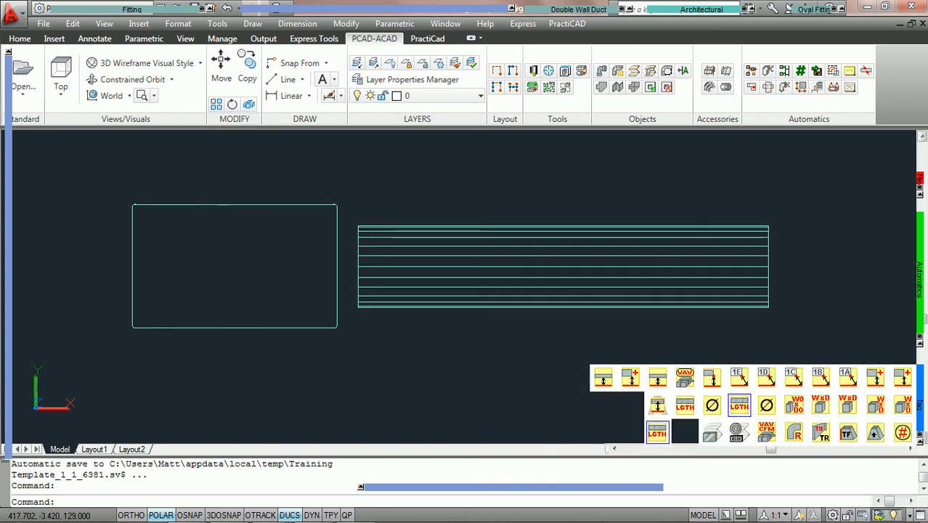
{"action": "left_click", "coordinate": [657, 433]}
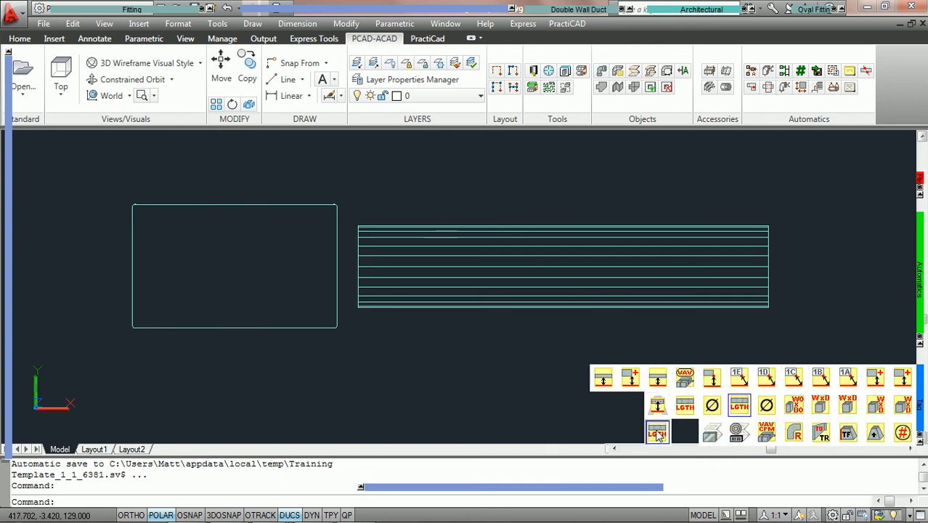
{"action": "left_click", "coordinate": [218, 204]}
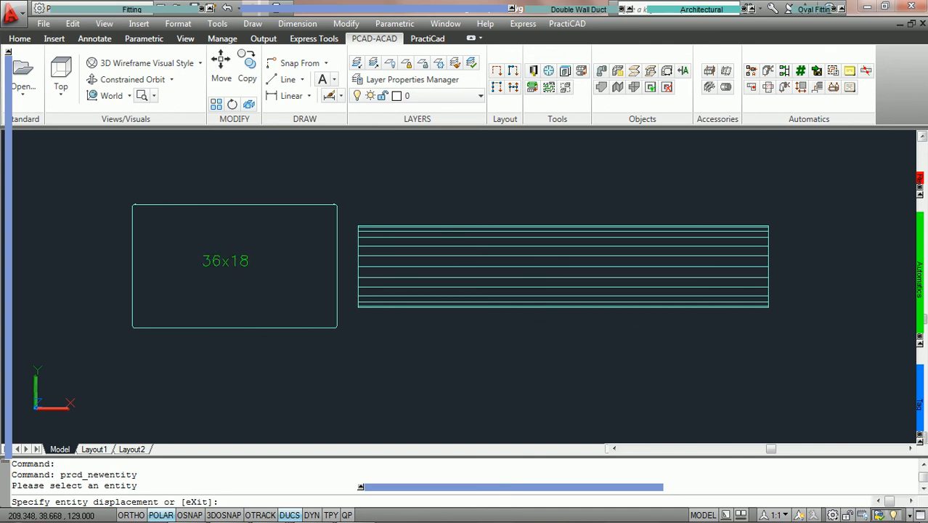
{"action": "left_click", "coordinate": [198, 260]}
{"action": "left_click", "coordinate": [202, 260]}
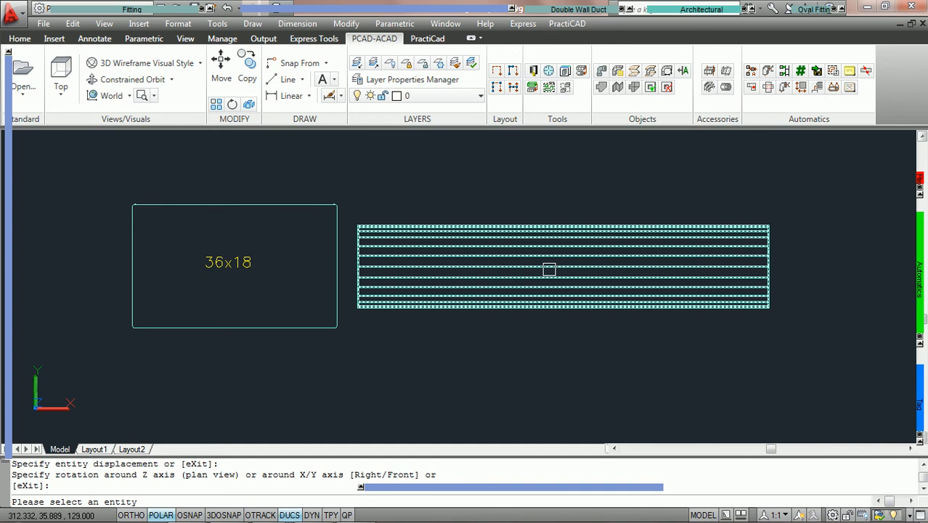
{"action": "left_click", "coordinate": [549, 269]}
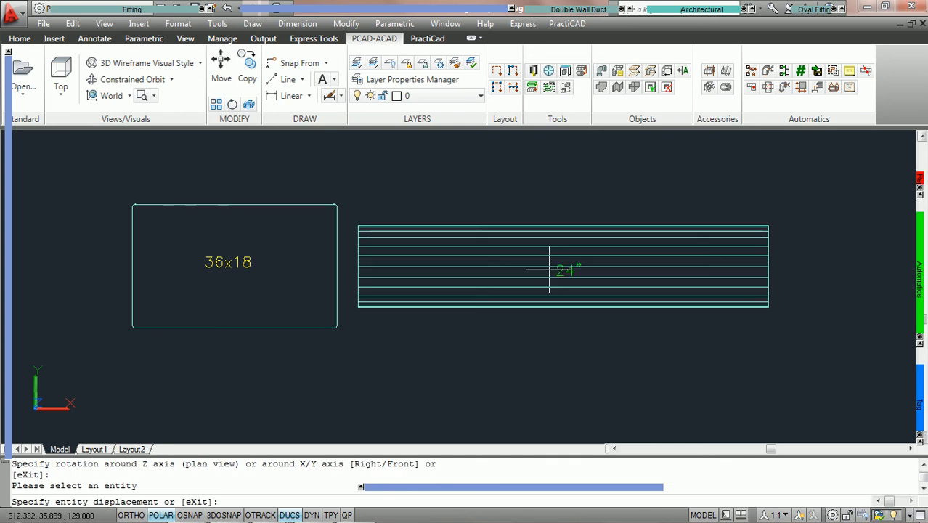
{"action": "left_click", "coordinate": [523, 206]}
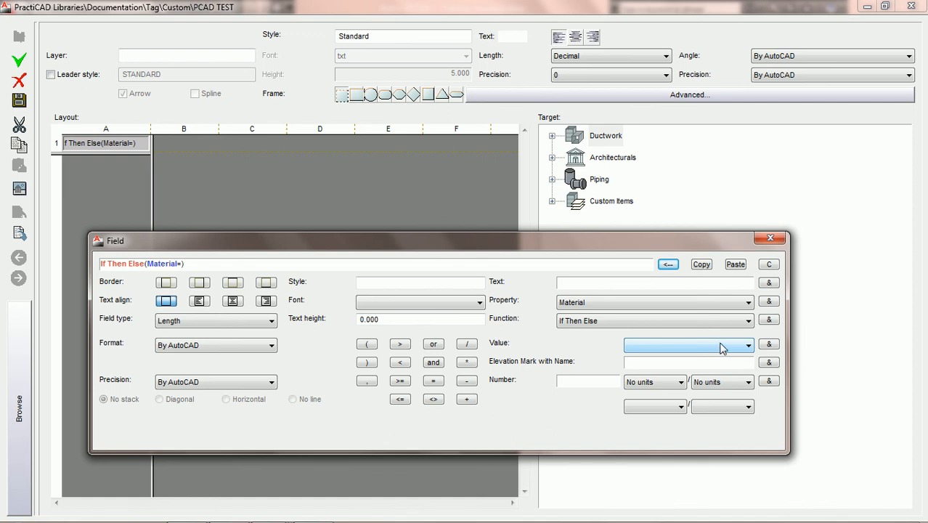
Step: Try to compare Material with the plain text "Black Iron" in the If Then Else expression, and remove that text
{"action": "left_click", "coordinate": [722, 347]}
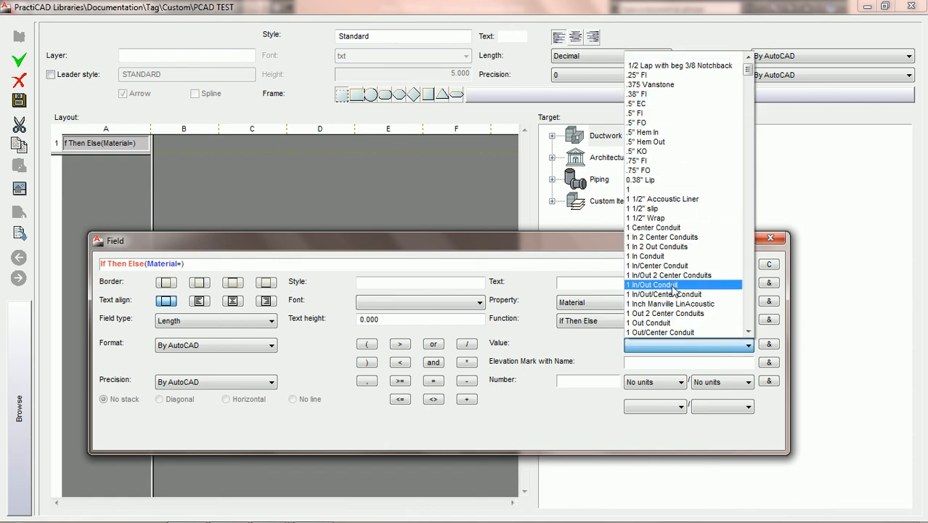
{"action": "left_click", "coordinate": [516, 345]}
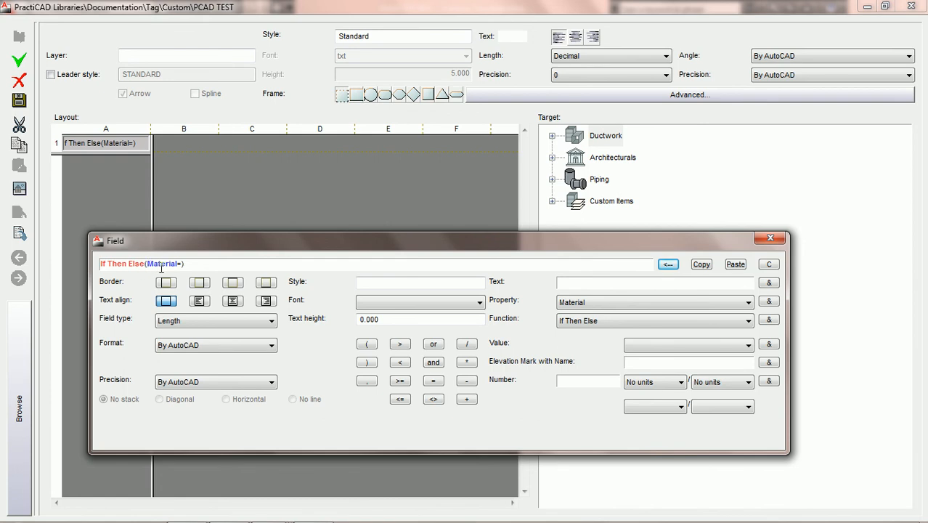
{"action": "left_click_drag", "start_coordinate": [149, 263], "coordinate": [177, 263]}
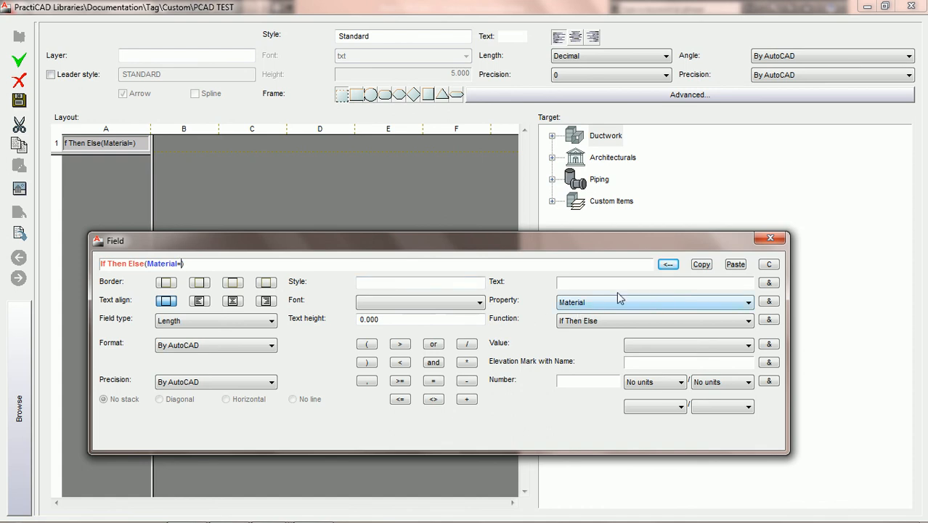
{"action": "left_click", "coordinate": [584, 282]}
{"action": "type", "text": "Black Iron"}
{"action": "left_click", "coordinate": [771, 283]}
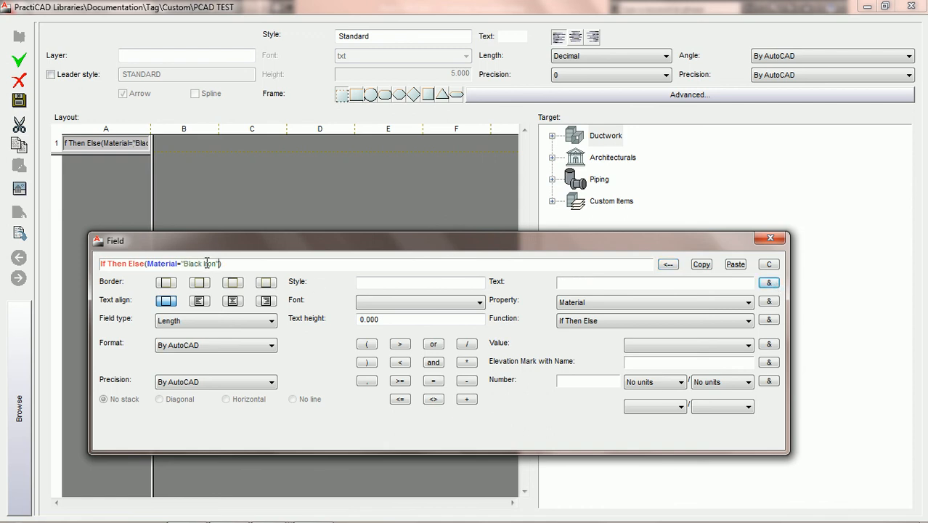
{"action": "left_click", "coordinate": [670, 265]}
Step: Insert the predefined value Black Iron as the comparison for Material in the If Then Else expression
{"action": "left_click", "coordinate": [749, 348]}
{"action": "key", "text": "b"}
{"action": "left_click", "coordinate": [749, 332]}
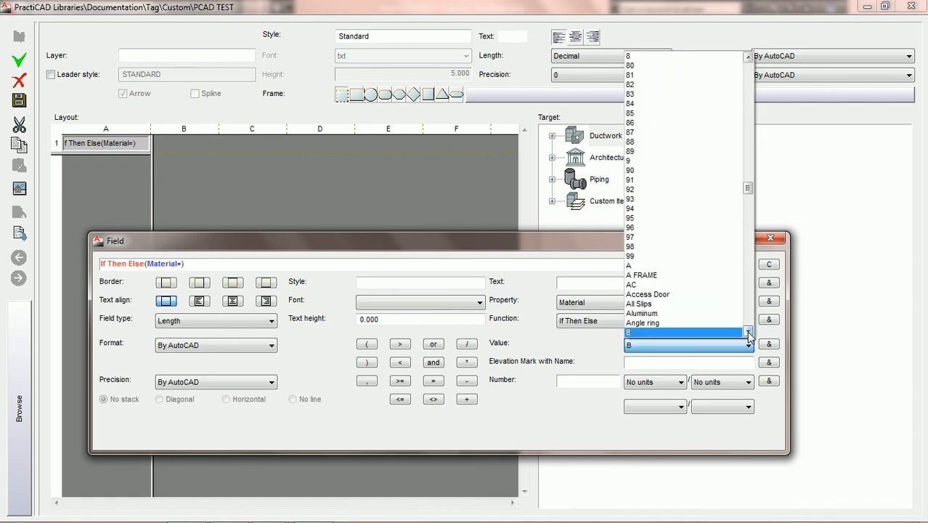
{"action": "scroll", "coordinate": [748, 332], "scroll_direction": "down", "scroll_amount": 1}
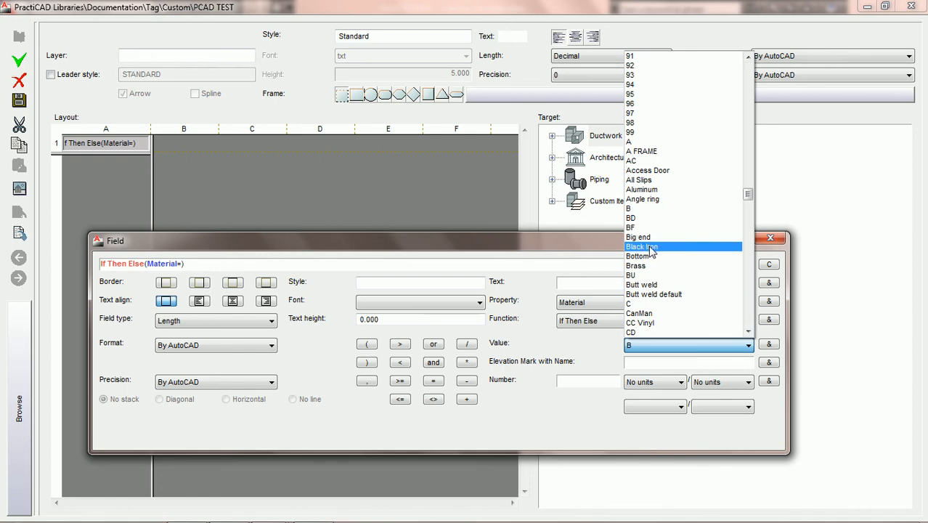
{"action": "left_click", "coordinate": [652, 248]}
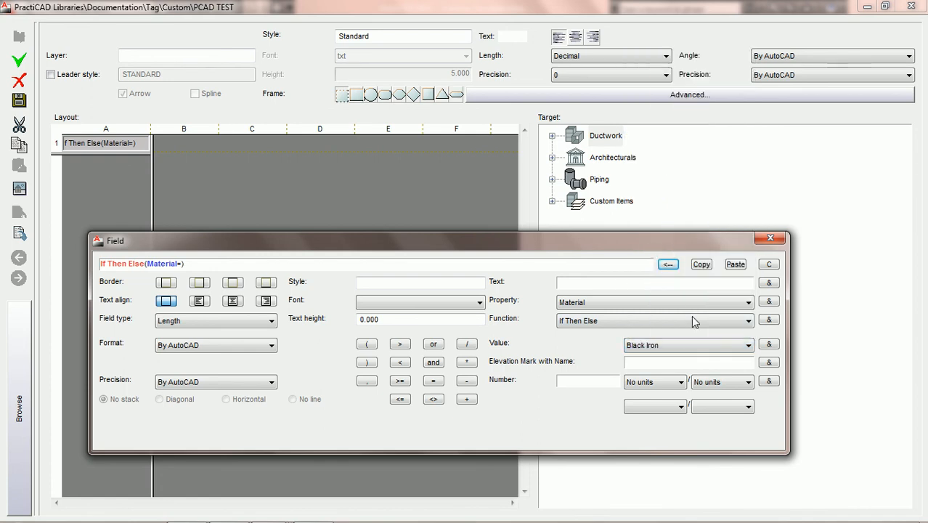
{"action": "left_click", "coordinate": [767, 345]}
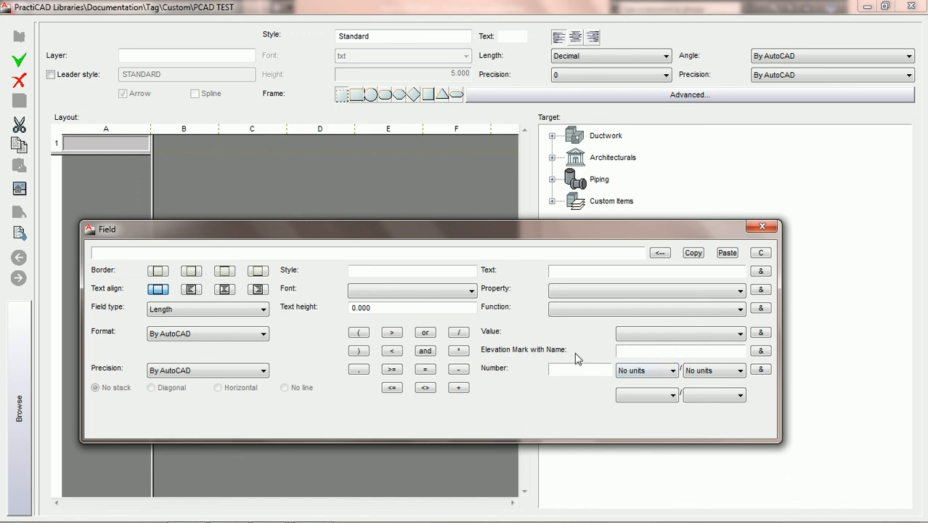
Step: Add the elevation mark named 0 to the blank field expression, then close the library without saving
{"action": "type", "text": "0"}
{"action": "left_click", "coordinate": [761, 351]}
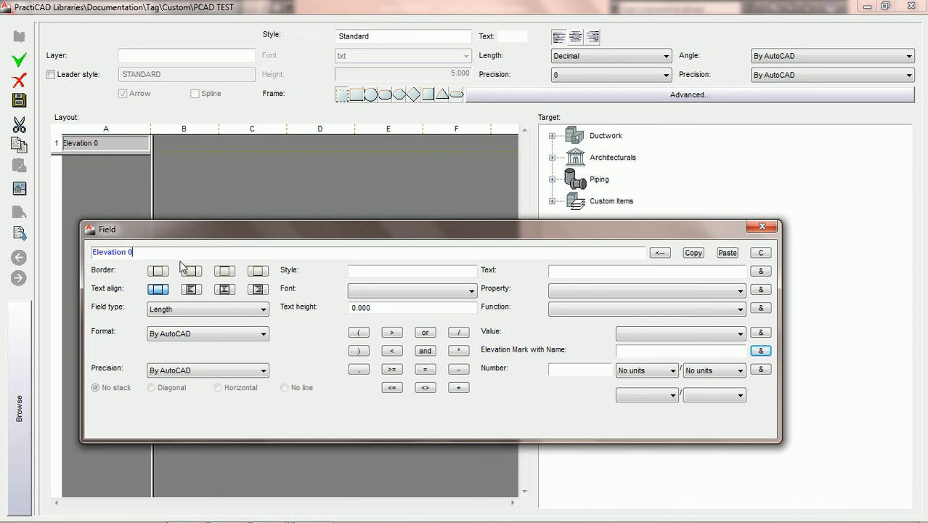
{"action": "left_click", "coordinate": [763, 228]}
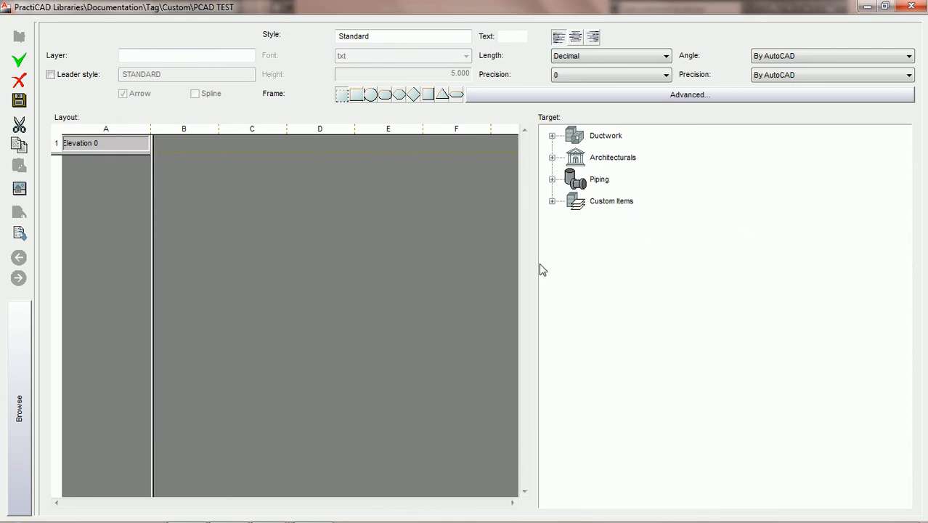
{"action": "left_click", "coordinate": [911, 6]}
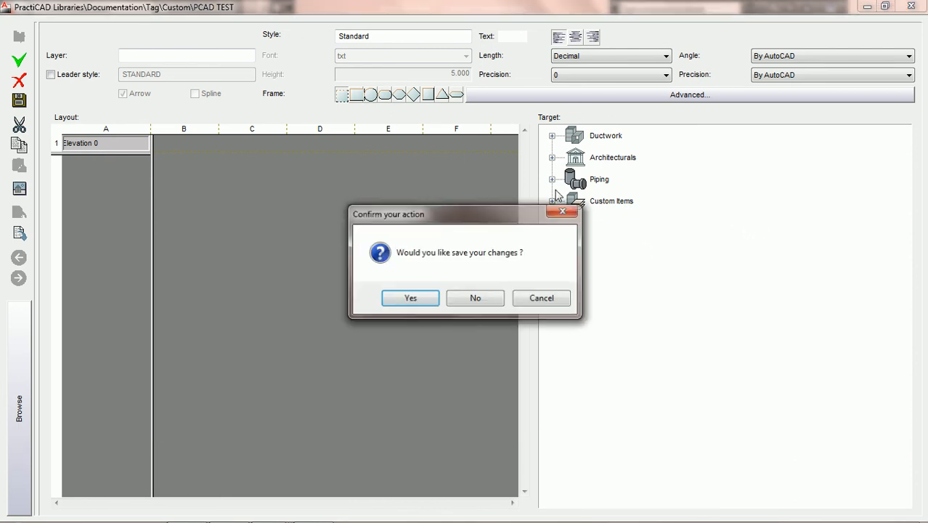
{"action": "left_click", "coordinate": [473, 300]}
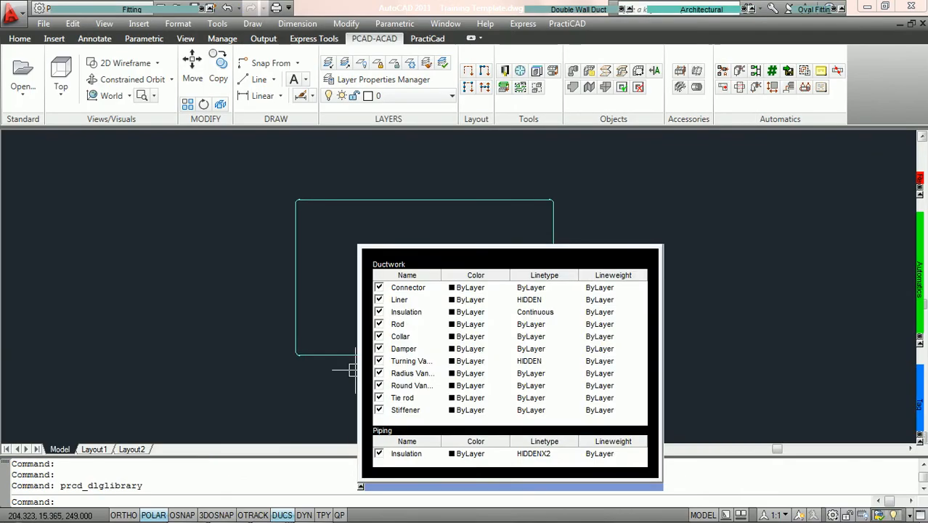
Step: Show elevation mark 0 in the elevation view to check its level
{"action": "mouse_move", "coordinate": [4, 403]}
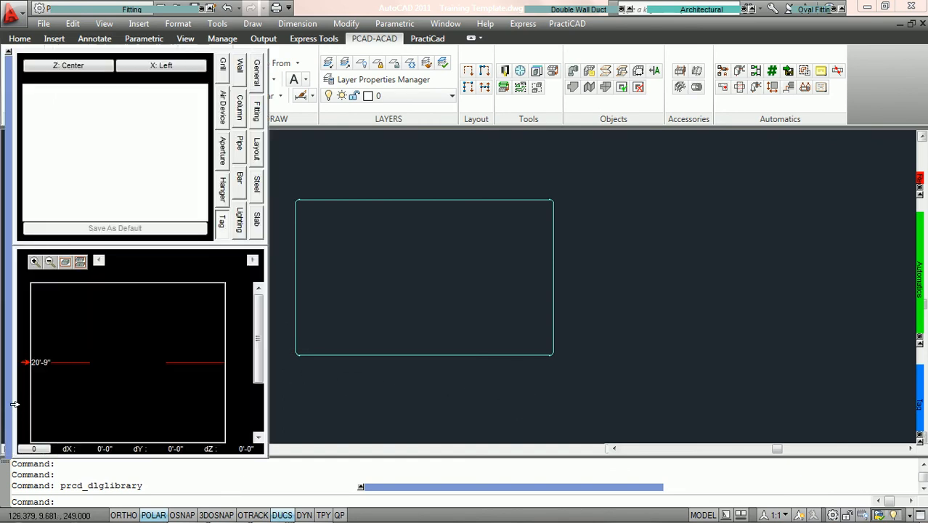
{"action": "left_click", "coordinate": [80, 261]}
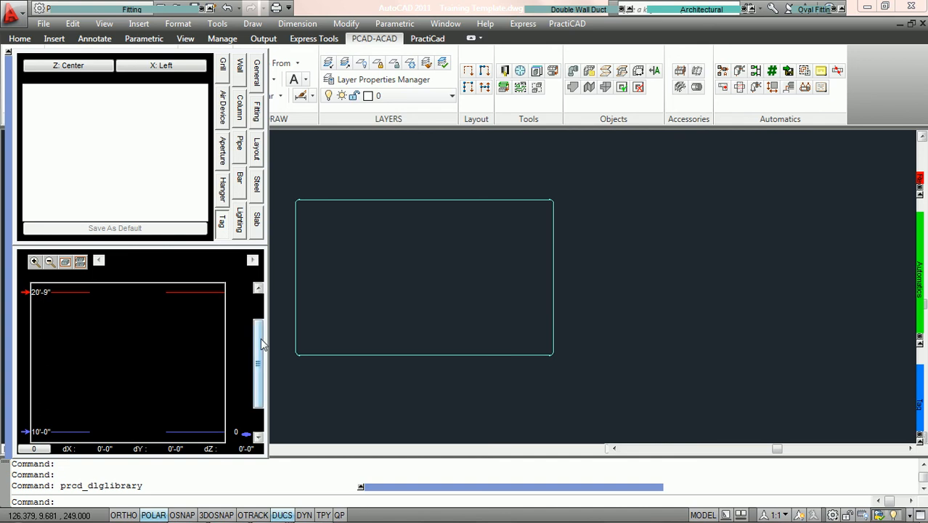
{"action": "left_click_drag", "start_coordinate": [261, 338], "coordinate": [259, 359]}
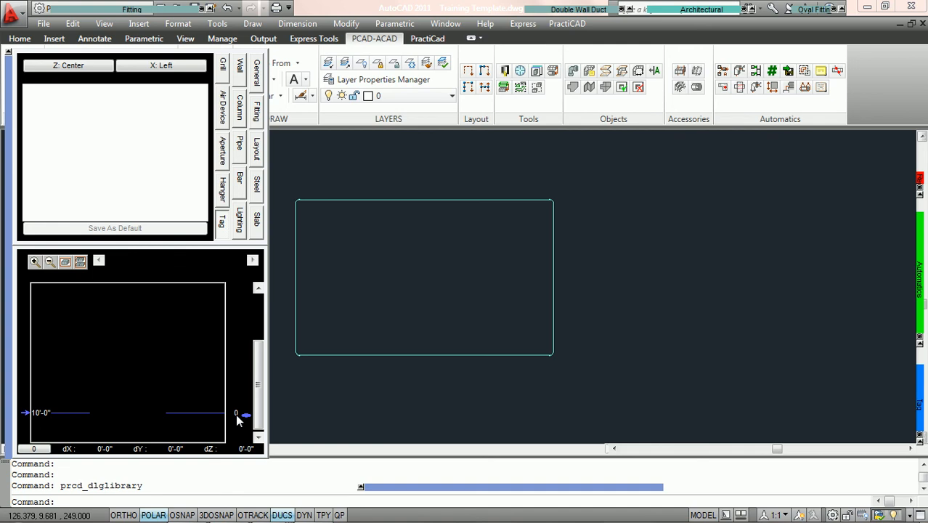
Step: Place an ELEVATION 0 NL tag inside the rectangular duct without rotating it
{"action": "left_click", "coordinate": [392, 355]}
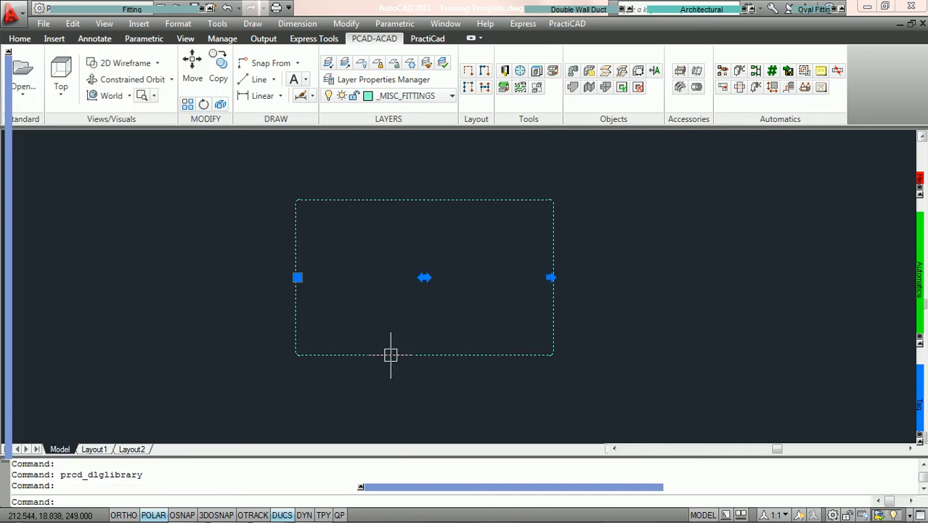
{"action": "mouse_move", "coordinate": [8, 381]}
{"action": "mouse_move", "coordinate": [921, 390]}
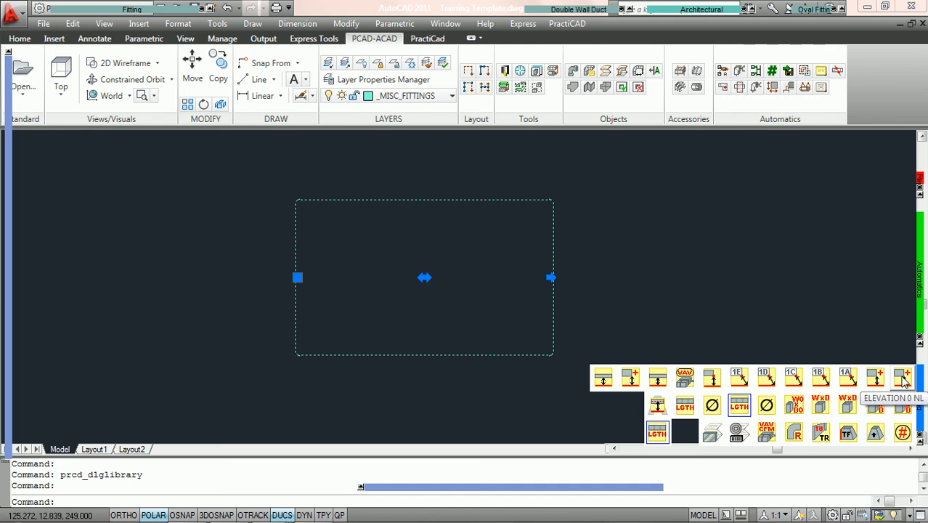
{"action": "left_click", "coordinate": [902, 378]}
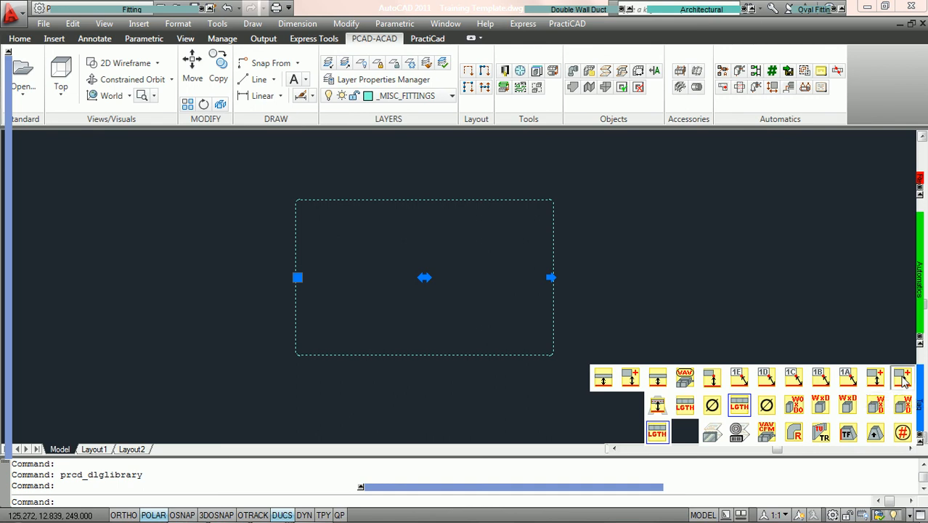
{"action": "left_click", "coordinate": [364, 281]}
{"action": "left_click", "coordinate": [382, 280]}
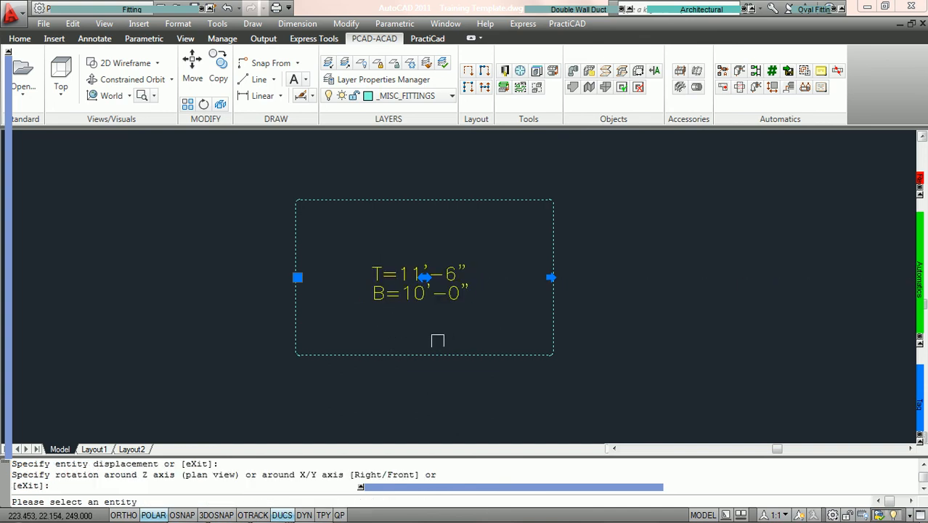
{"action": "key", "text": "Escape"}
{"action": "key", "text": "Escape"}
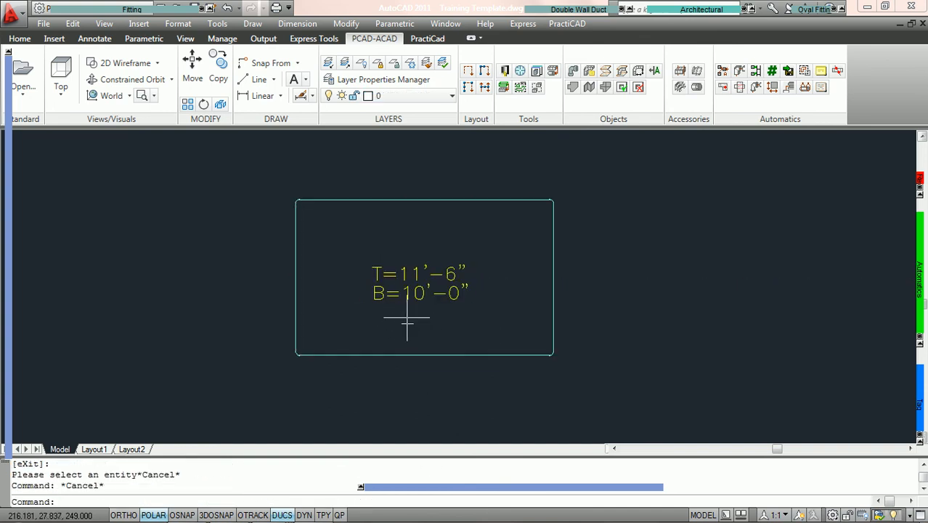
Step: Open the placed elevation tag for editing and examine the expression of its bottom elevation row, then close it
{"action": "left_click", "coordinate": [418, 284]}
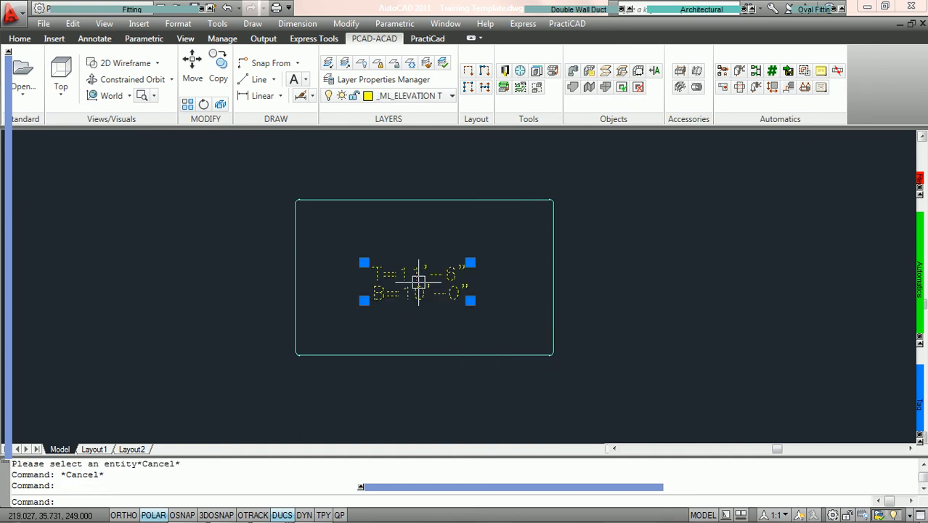
{"action": "right_click", "coordinate": [418, 283]}
{"action": "left_click", "coordinate": [464, 392]}
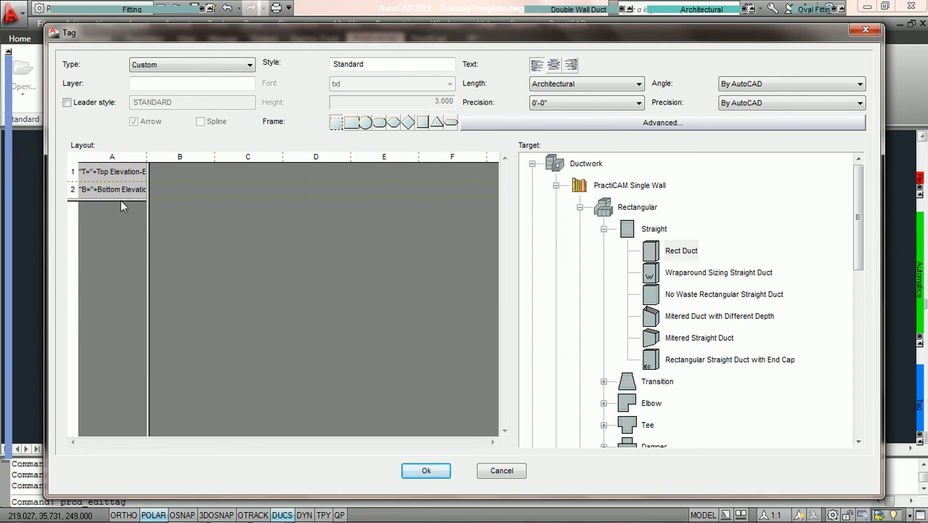
{"action": "double_click", "coordinate": [114, 194]}
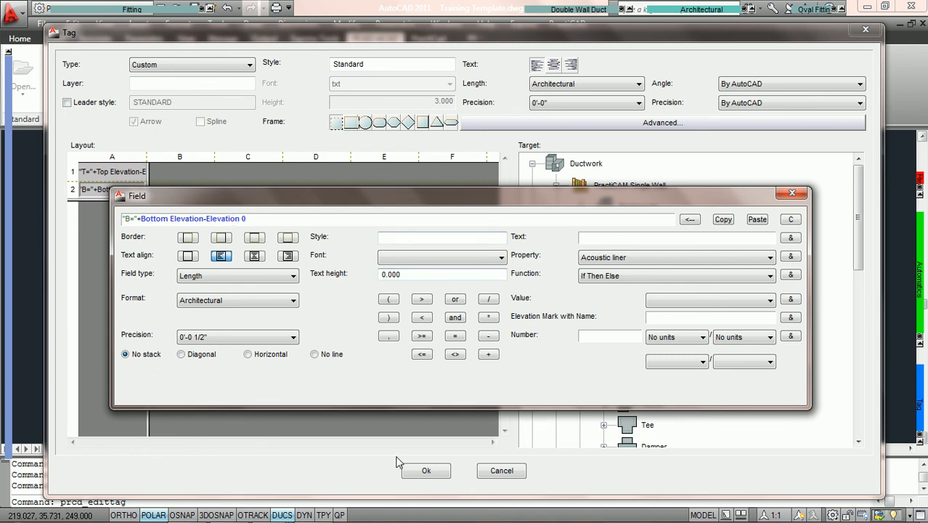
{"action": "left_click", "coordinate": [414, 472]}
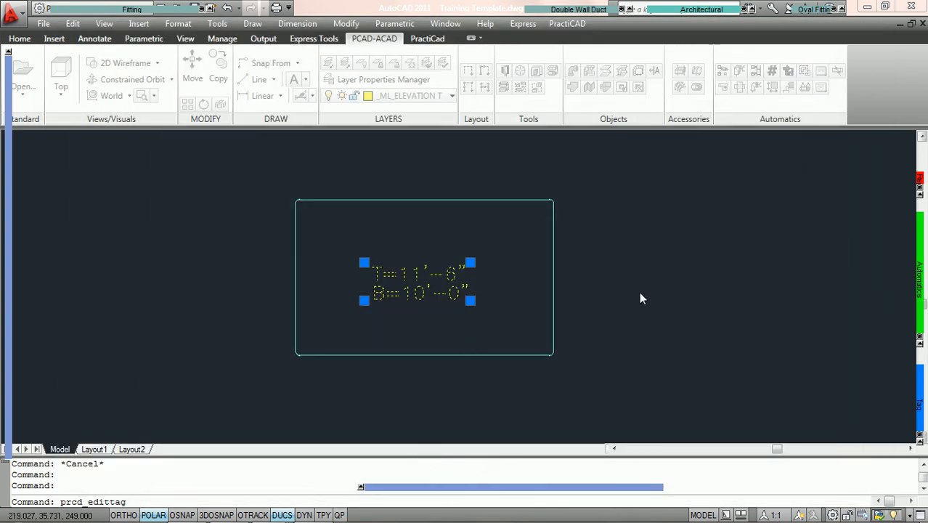
{"action": "key", "text": "Escape"}
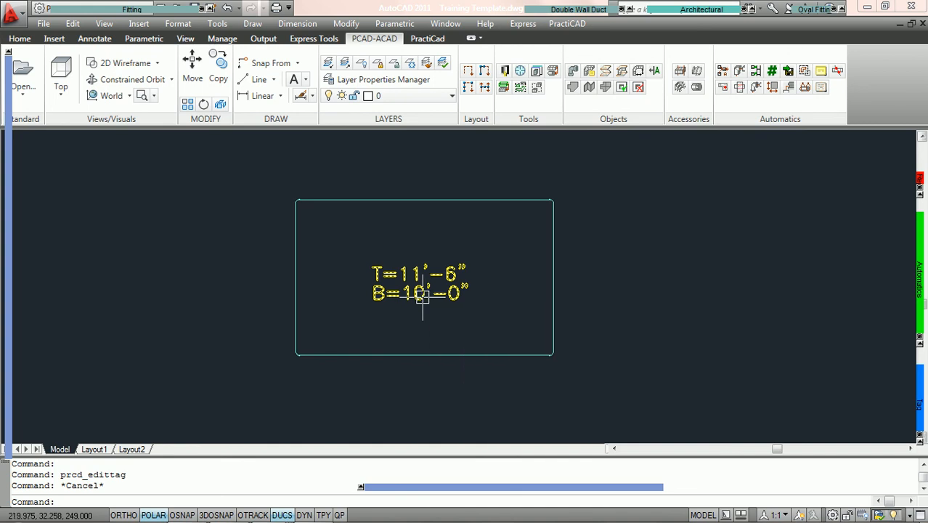
Step: Examine the rectangular duct's elevations relative to mark 0 in the elevation view, and look over the Relative elevation tags
{"action": "left_click", "coordinate": [331, 355]}
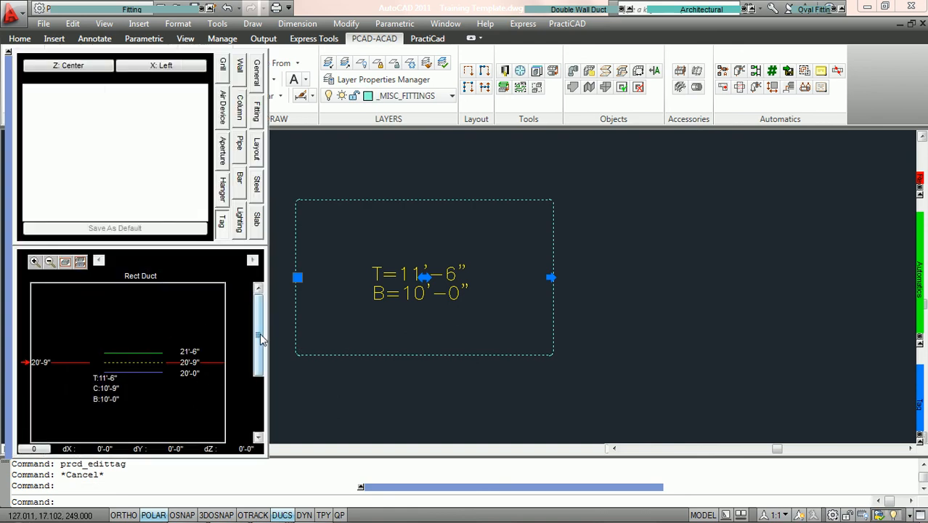
{"action": "left_click_drag", "start_coordinate": [258, 334], "coordinate": [258, 349]}
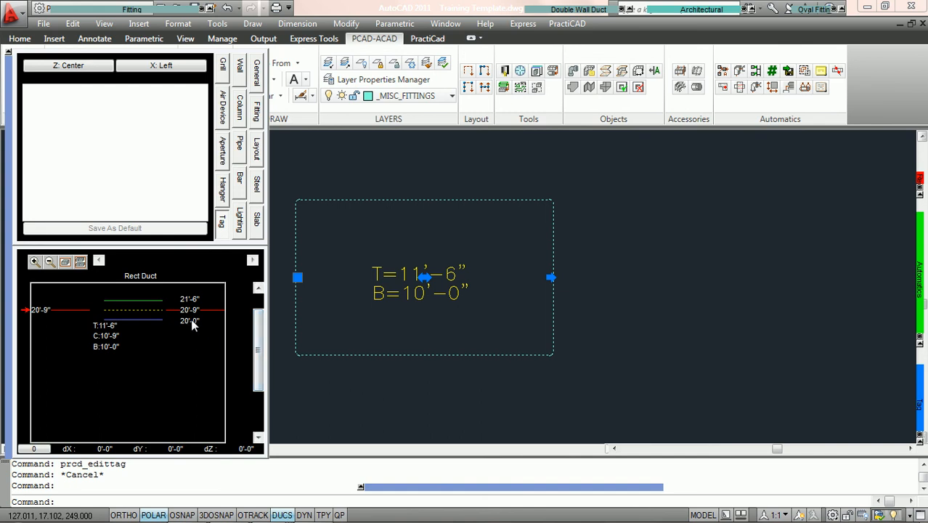
{"action": "scroll", "coordinate": [214, 371], "scroll_direction": "down", "scroll_amount": 2}
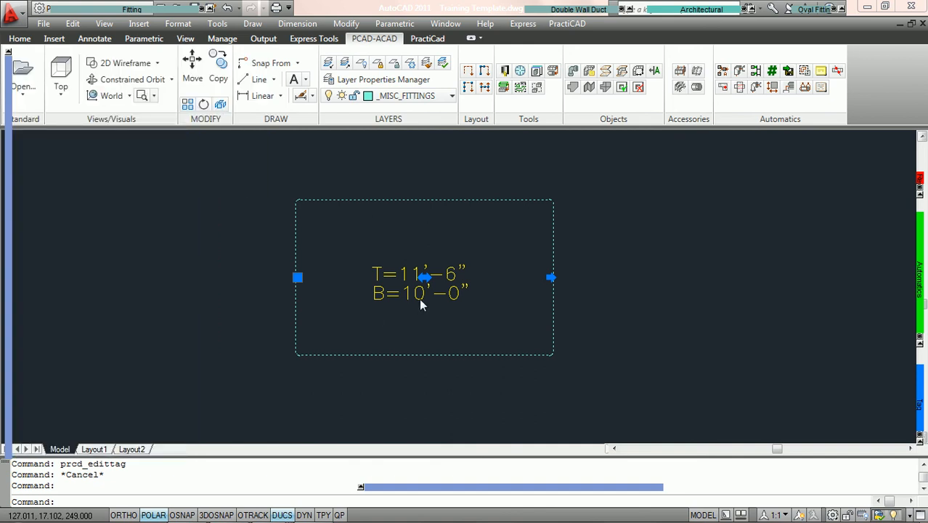
{"action": "mouse_move", "coordinate": [4, 404]}
{"action": "mouse_move", "coordinate": [923, 396]}
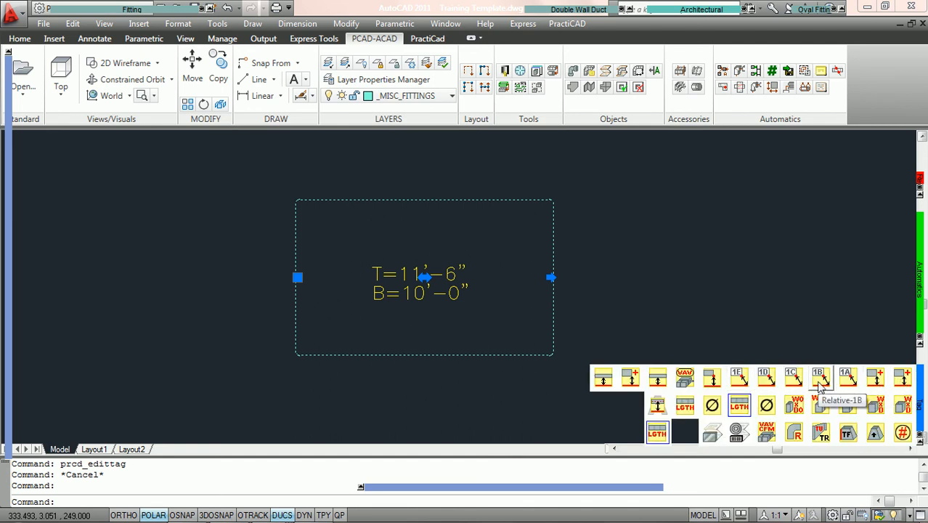
{"action": "left_click", "coordinate": [738, 377]}
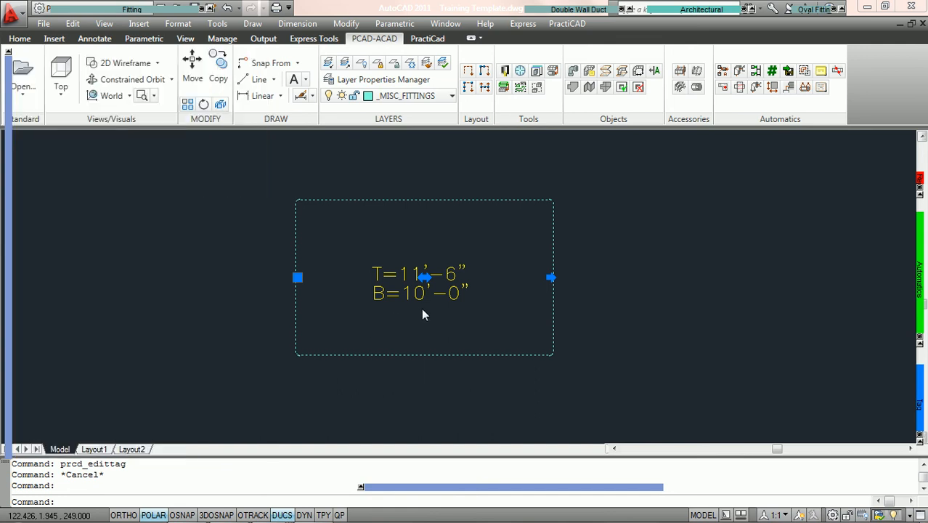
{"action": "mouse_move", "coordinate": [9, 364]}
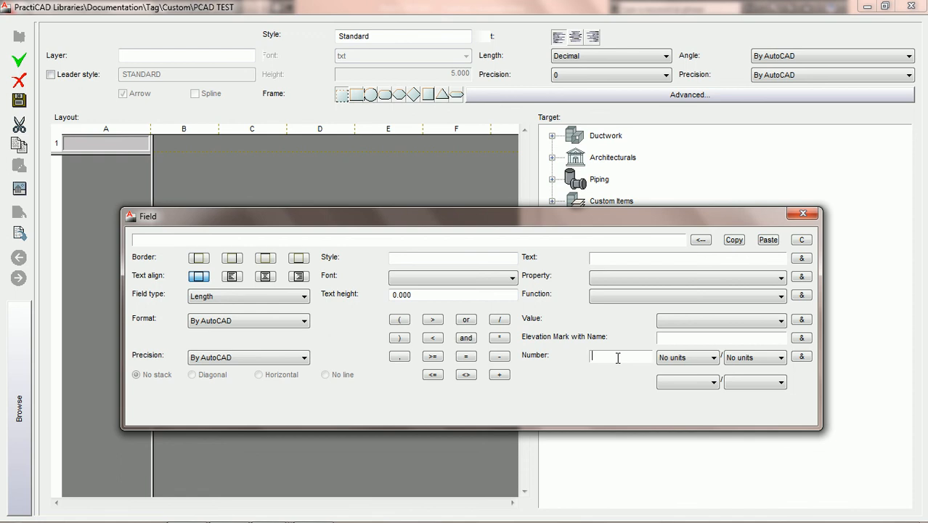
Step: Start the blank field's expression with the unitless number 5 followed by a multiplication operator
{"action": "type", "text": "5"}
{"action": "left_click", "coordinate": [803, 357]}
{"action": "left_click", "coordinate": [501, 339]}
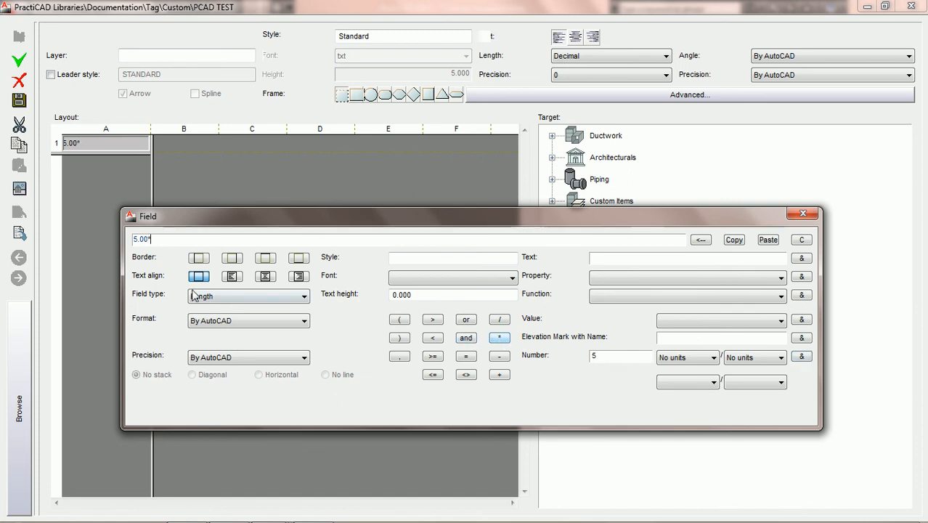
Step: Add the number 5 with Length units in Feet as the second factor of the expression
{"action": "left_click", "coordinate": [711, 359]}
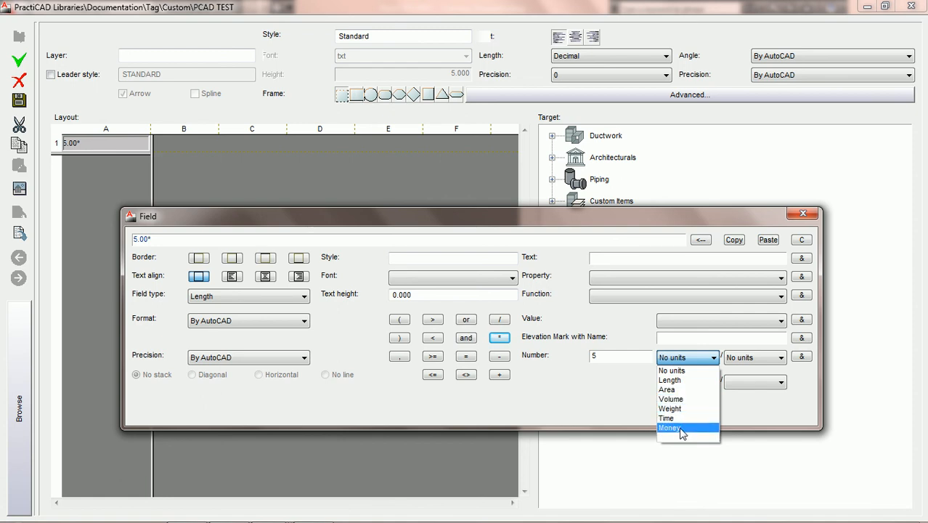
{"action": "left_click", "coordinate": [695, 387]}
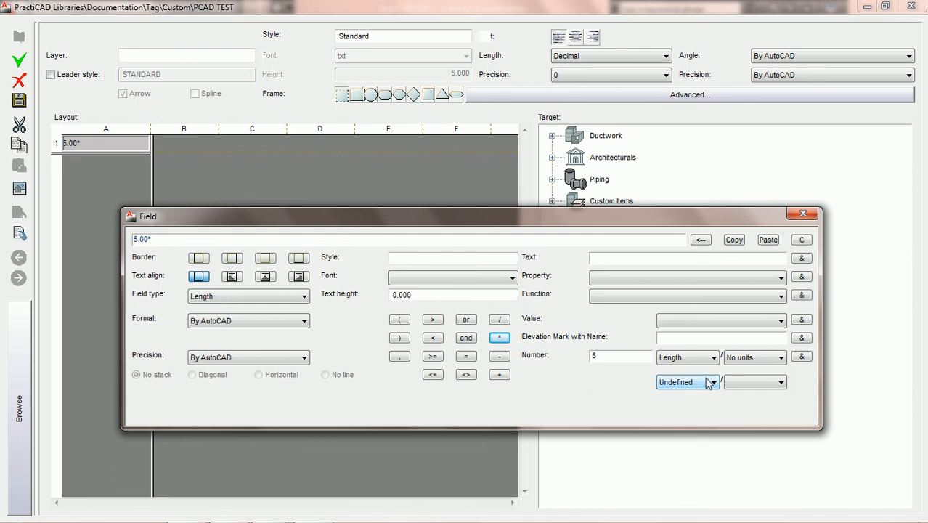
{"action": "left_click", "coordinate": [714, 383]}
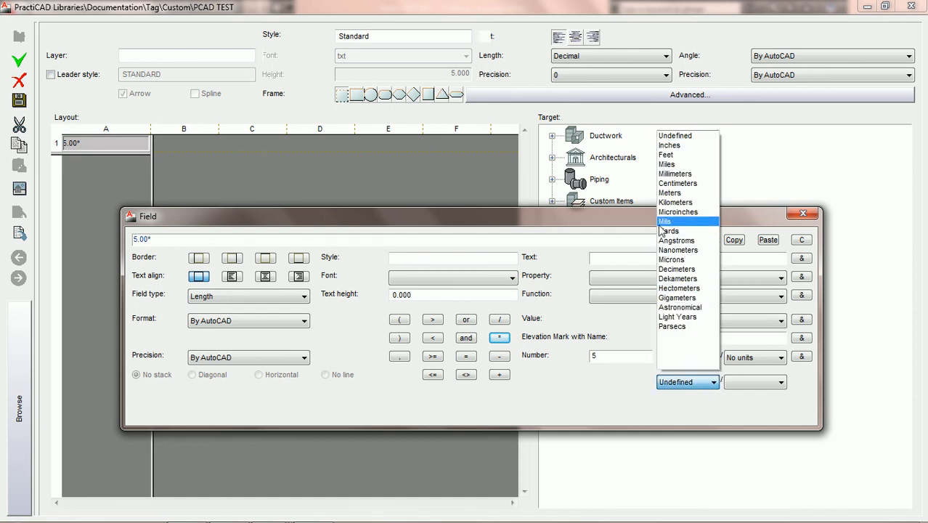
{"action": "left_click", "coordinate": [684, 155]}
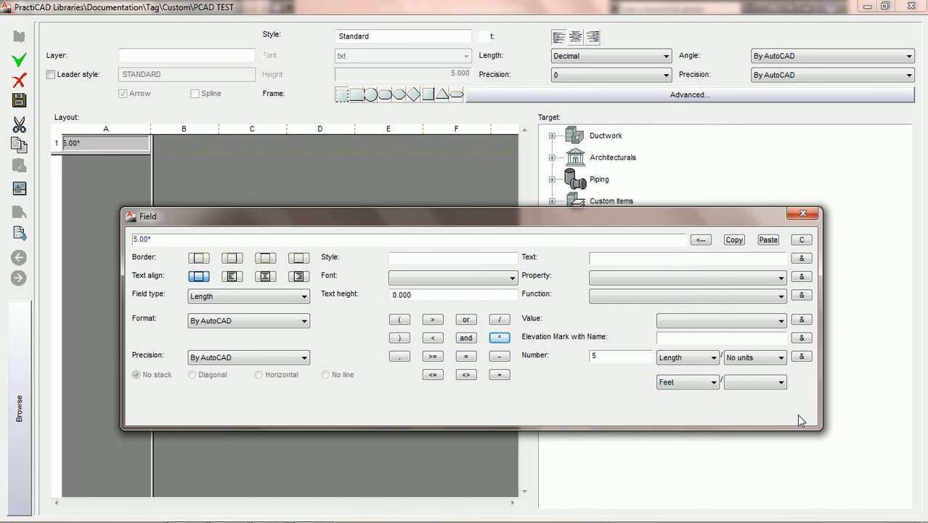
{"action": "left_click", "coordinate": [800, 357]}
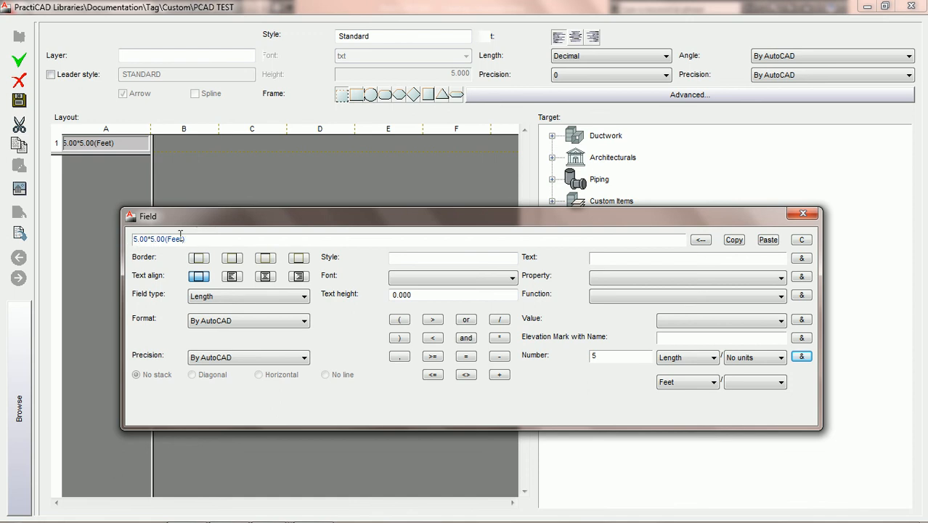
Step: Save the PCAD TEST tag with its multiplication expression and close the library
{"action": "left_click", "coordinate": [18, 104]}
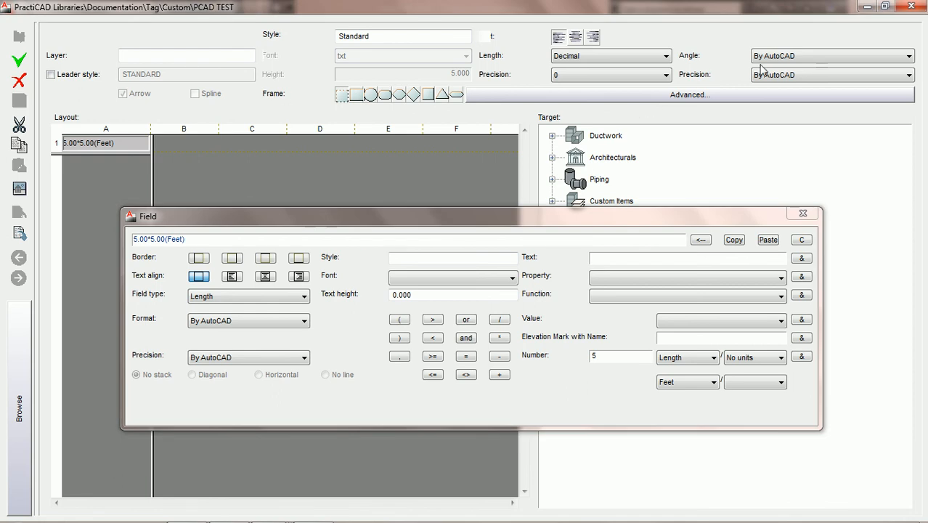
{"action": "left_click", "coordinate": [910, 6]}
{"action": "mouse_move", "coordinate": [919, 404]}
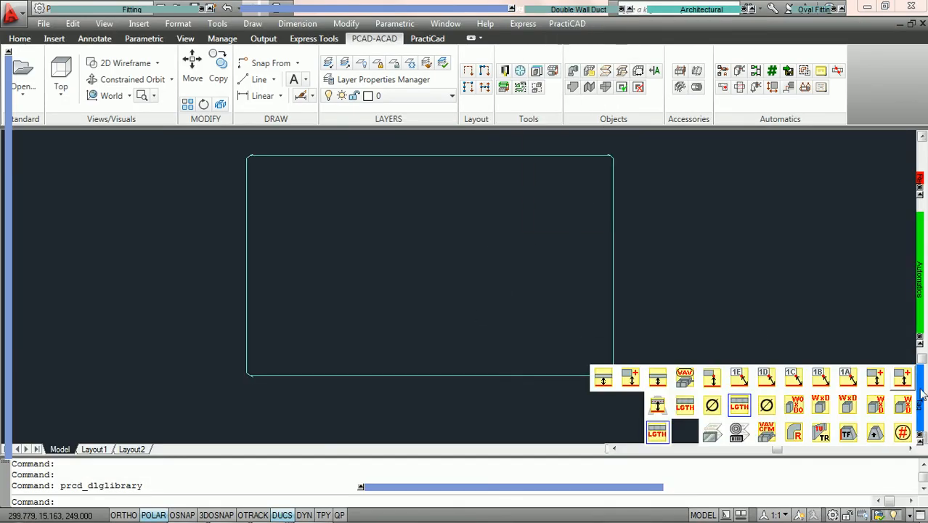
Step: Place the PCAD TEST tag inside the rectangular duct to test its multiplication expression
{"action": "left_click", "coordinate": [658, 431]}
{"action": "left_click", "coordinate": [405, 159]}
{"action": "left_click", "coordinate": [344, 247]}
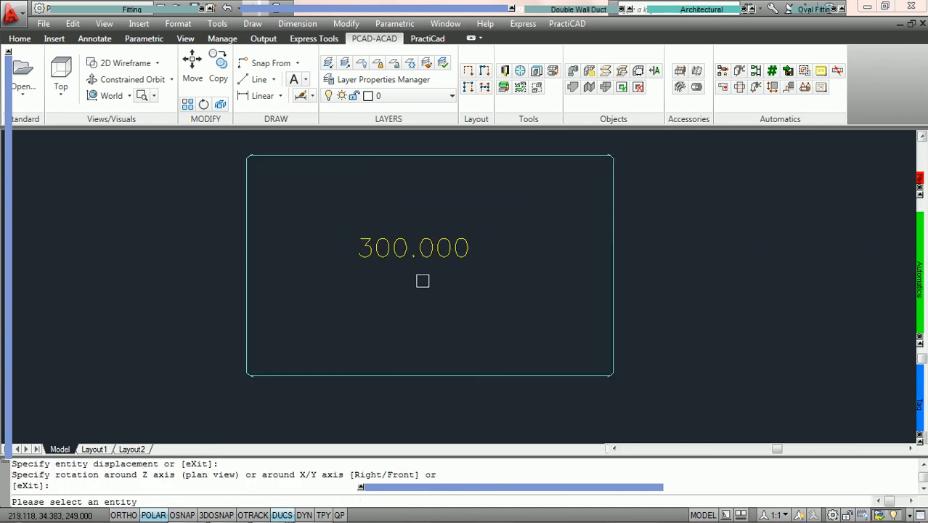
{"action": "key", "text": "Escape"}
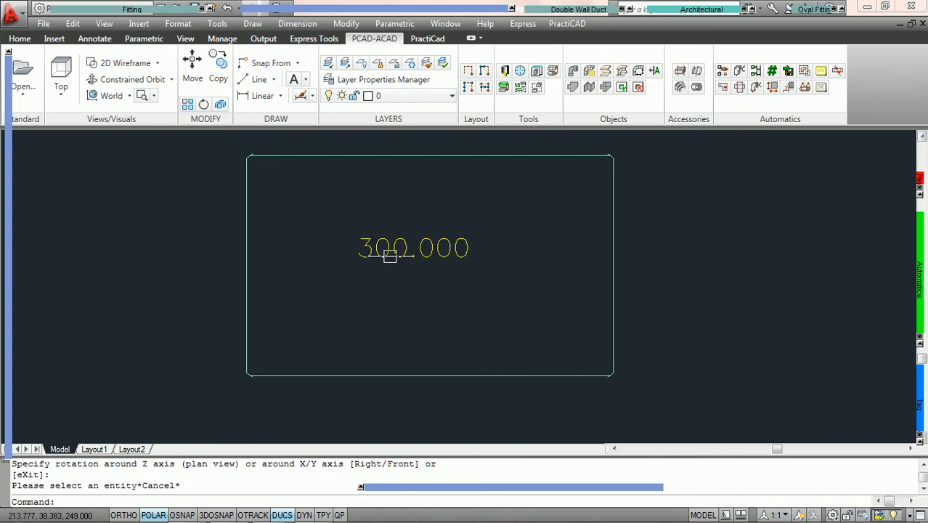
Step: Examine the placed PCAD TEST tag up close and erase it from the rectangular duct
{"action": "scroll", "coordinate": [409, 259], "scroll_direction": "up", "scroll_amount": 2}
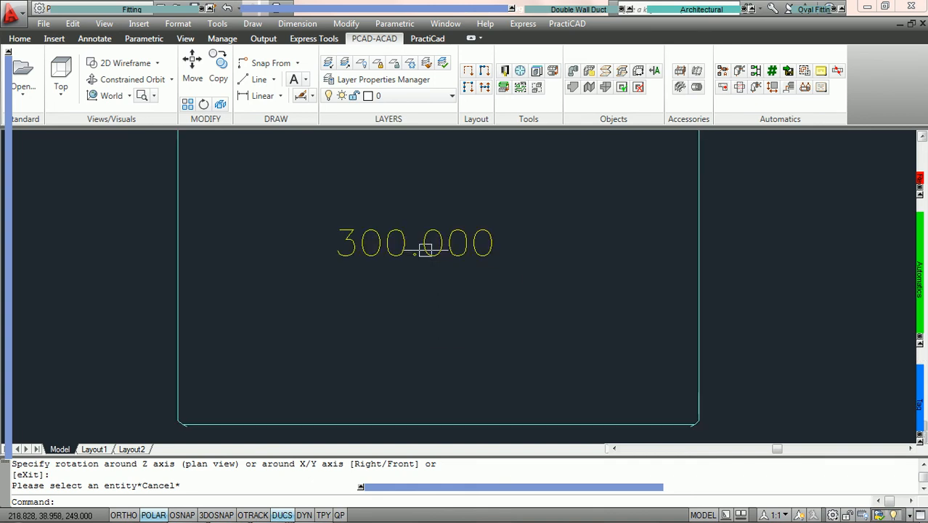
{"action": "scroll", "coordinate": [431, 243], "scroll_direction": "down", "scroll_amount": 2}
{"action": "scroll", "coordinate": [433, 245], "scroll_direction": "up", "scroll_amount": 2}
{"action": "middle_click_drag", "start_coordinate": [493, 214], "coordinate": [492, 241]}
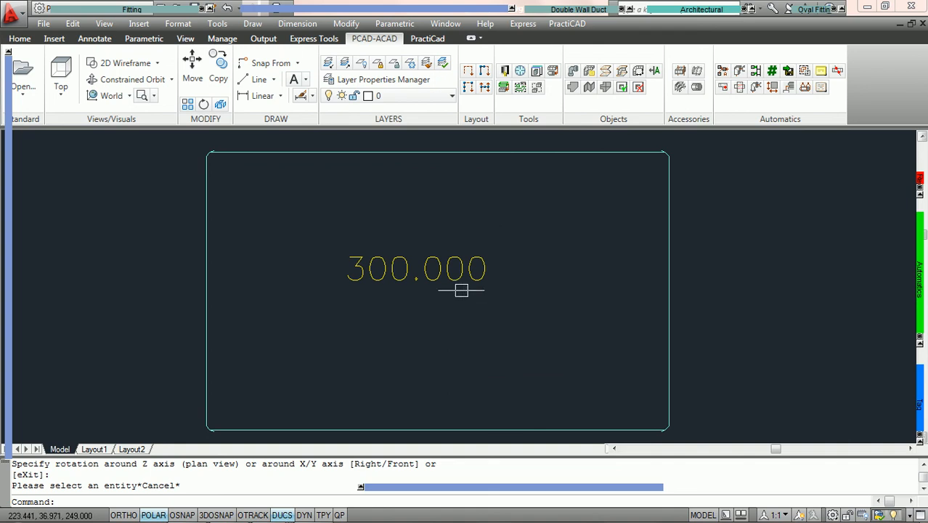
{"action": "left_click", "coordinate": [464, 279]}
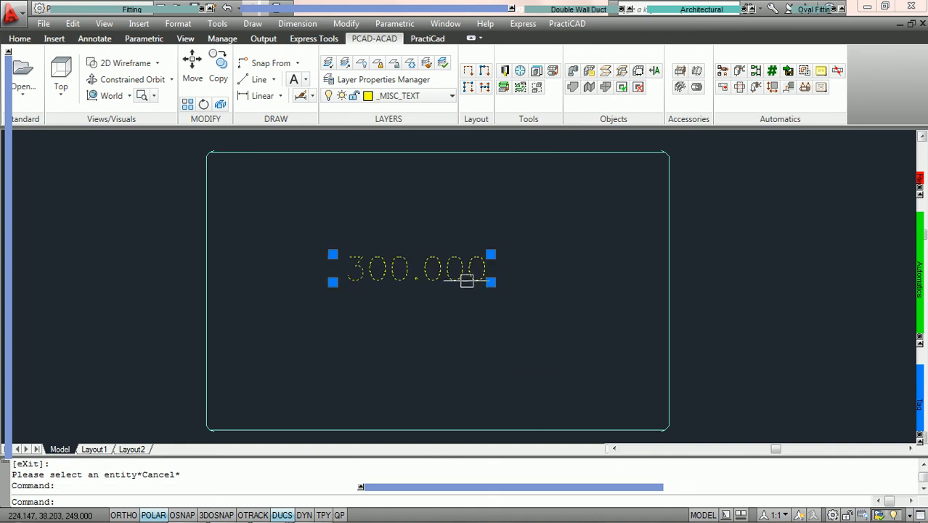
{"action": "key", "text": "Delete"}
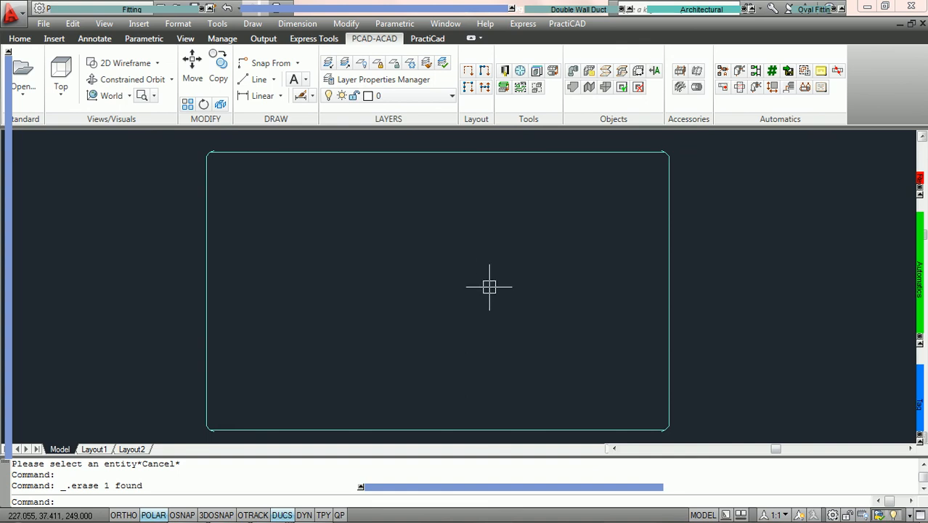